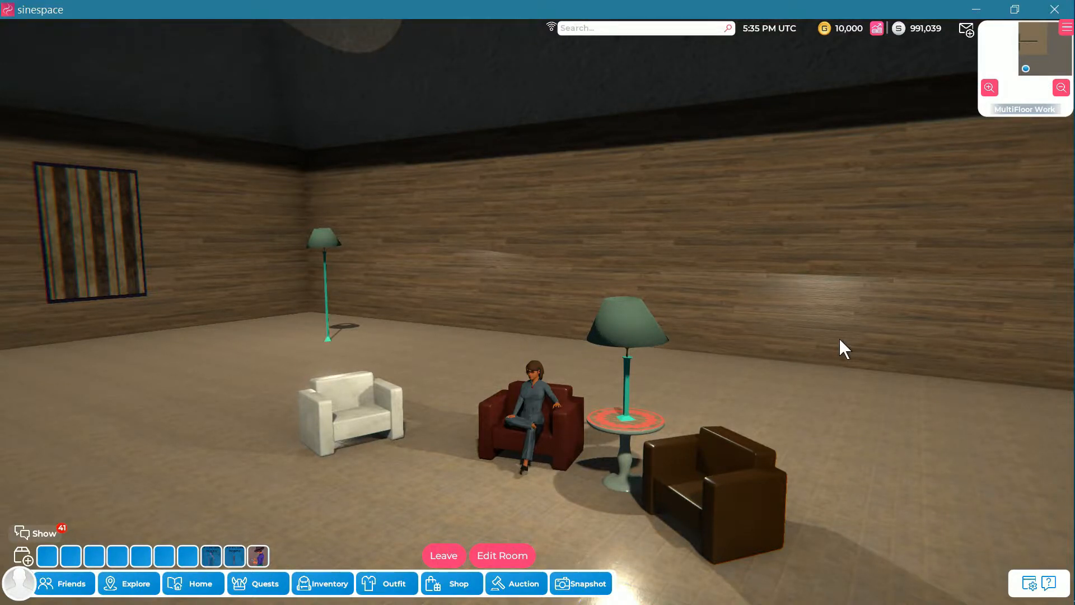
Enter room editing, put away the furniture inventory and open the room's options with the curtained windows in view
right_click_drag(840, 339, 817, 341)
scroll(829, 339, "down", 3)
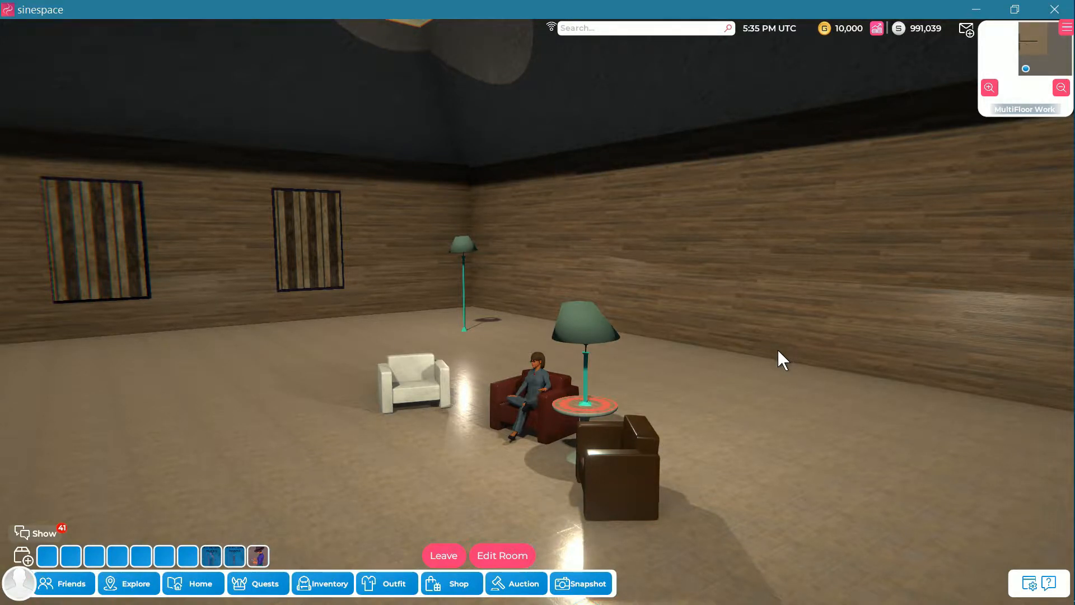
left_click(483, 554)
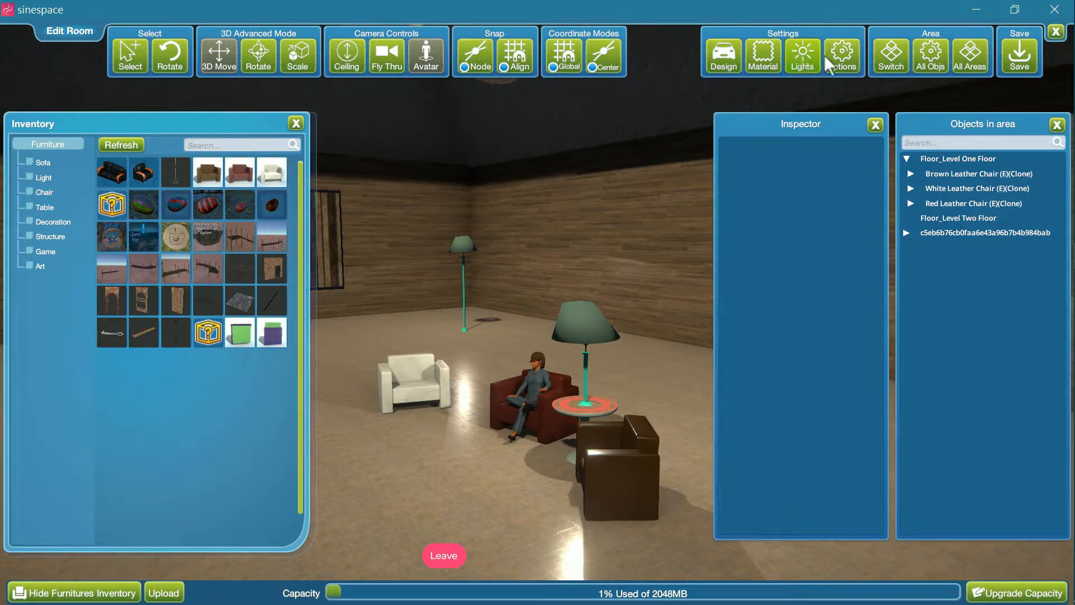
left_click(296, 124)
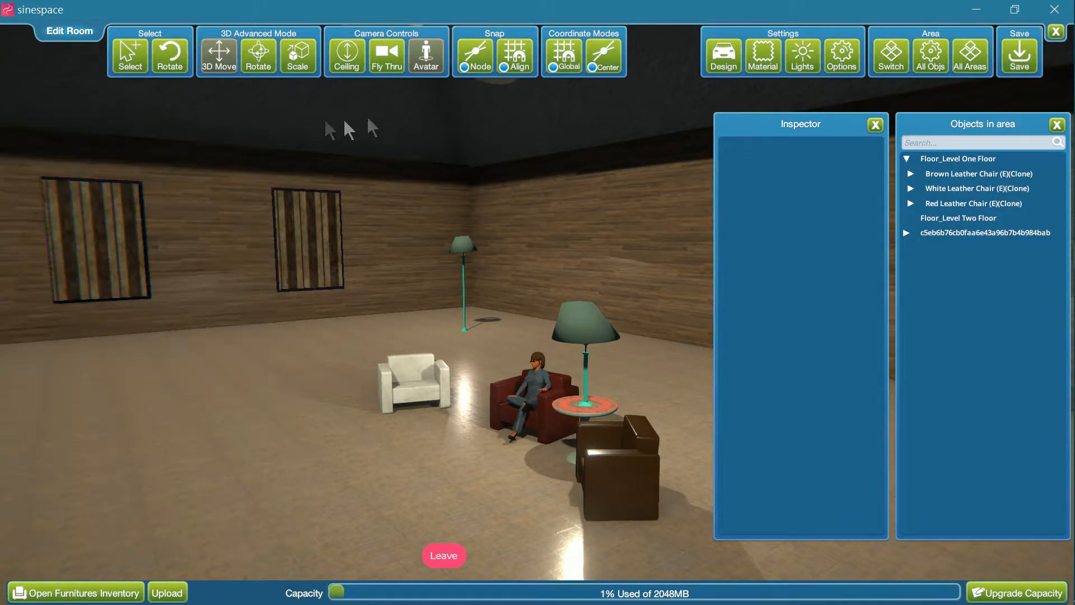
left_click(842, 57)
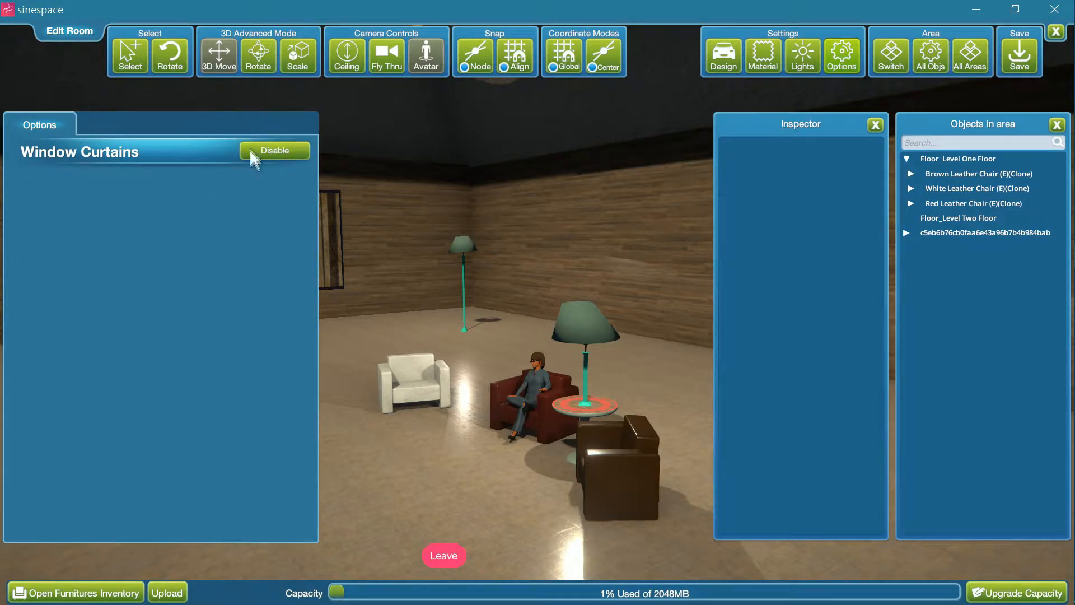
right_click_drag(544, 187, 531, 192)
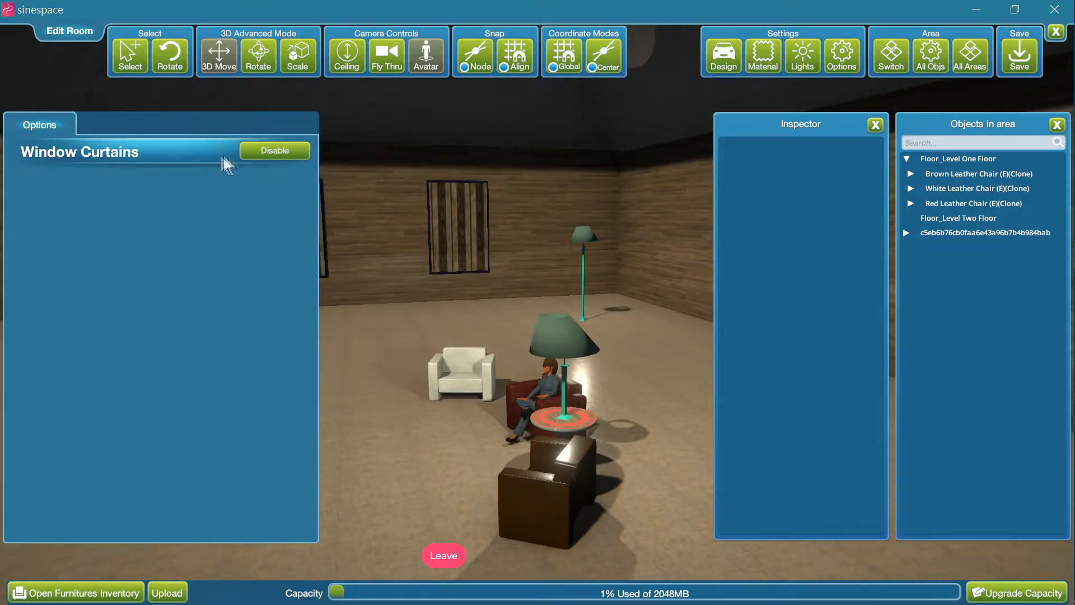
Test the Window Curtains option by disabling it, re-enabling it and leaving it disabled
left_click(274, 148)
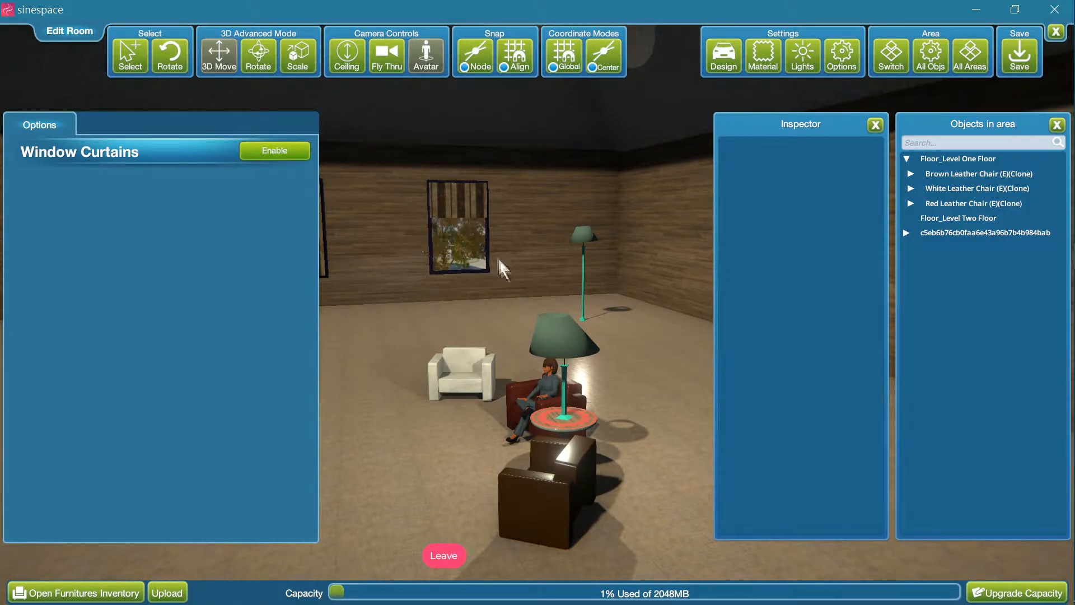
left_click(278, 150)
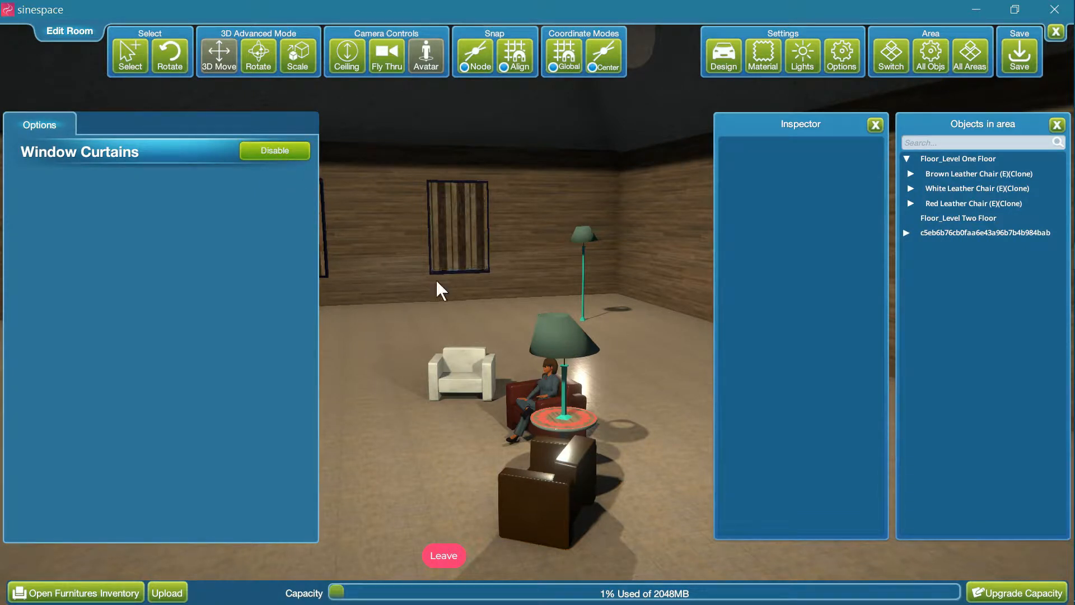
left_click(269, 150)
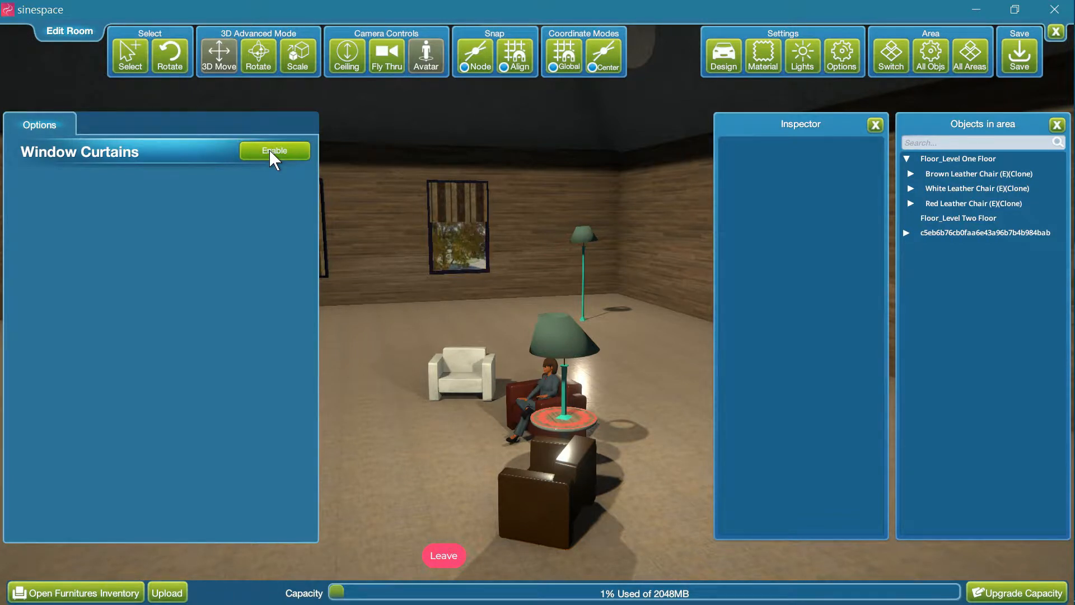
Save the floorplan and leave room editing, keeping both windows in view
left_click(1019, 54)
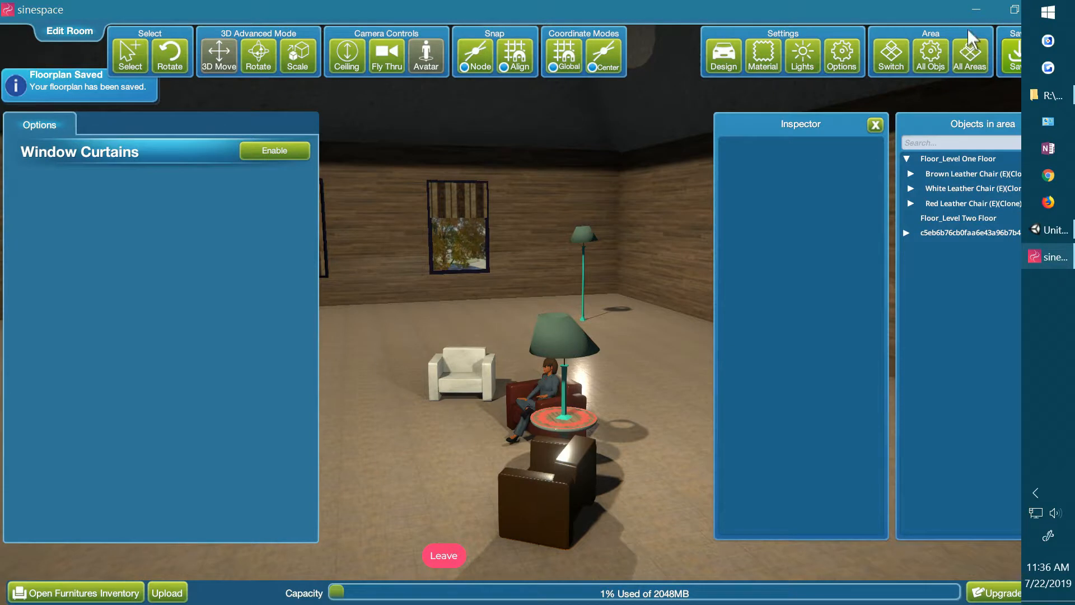
left_click(1056, 32)
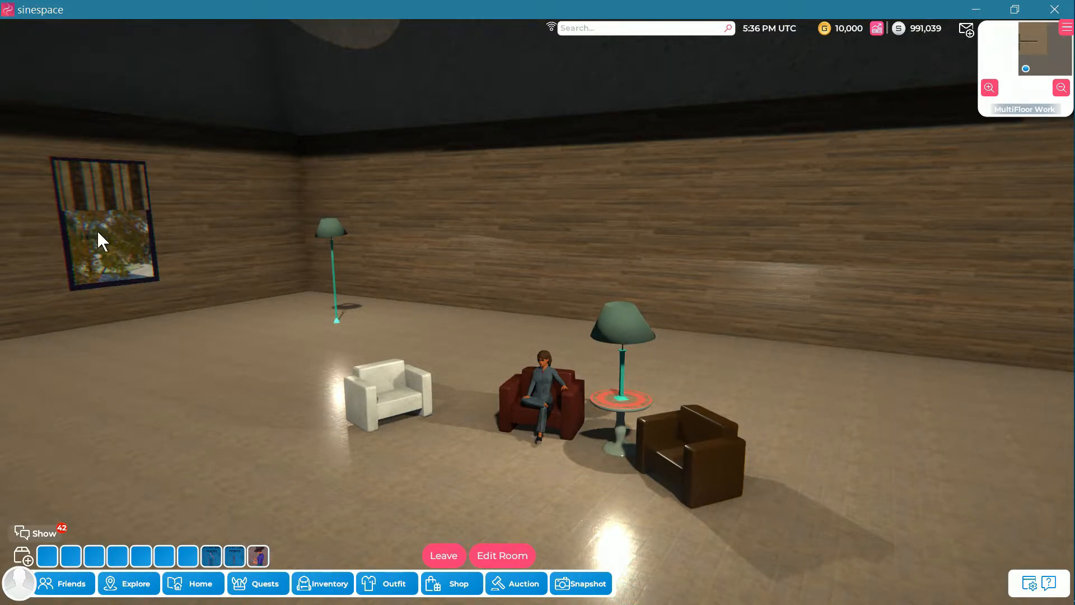
right_click_drag(525, 280, 506, 280)
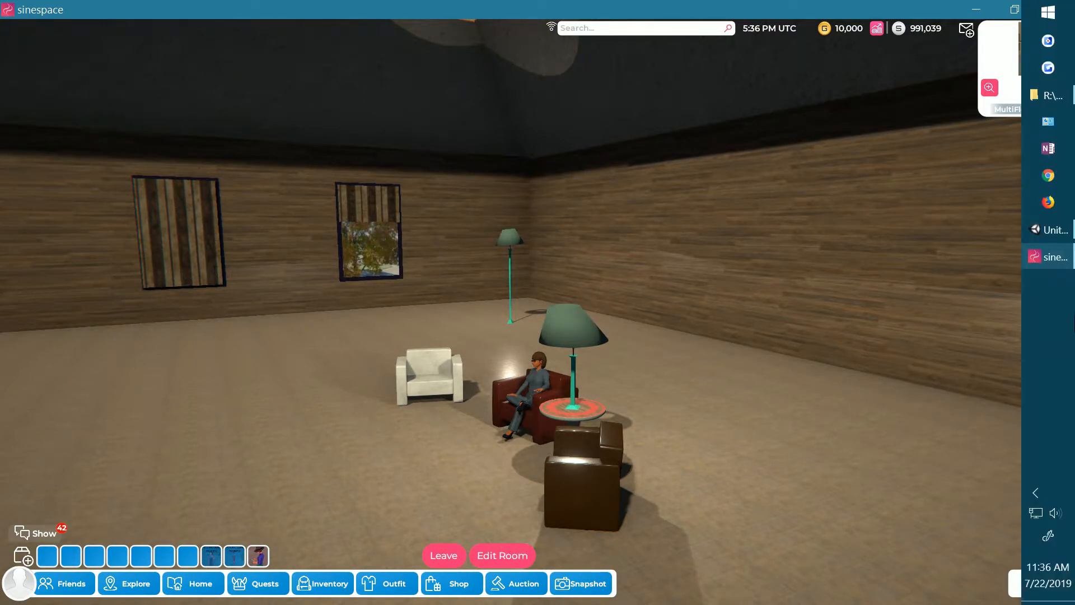
Switch to the Unity project and select the Level One Floor object in the multifloor workspace scene
left_click(1056, 230)
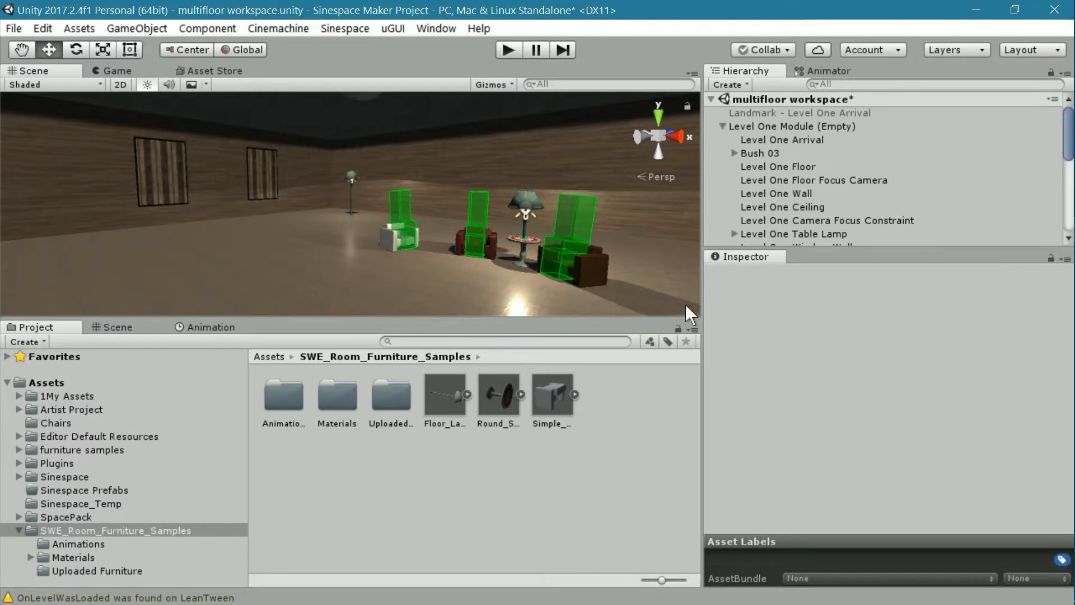
left_click_drag(224, 229, 295, 261, "alt")
middle_click_drag(294, 261, 334, 278)
right_click_drag(294, 271, 333, 277)
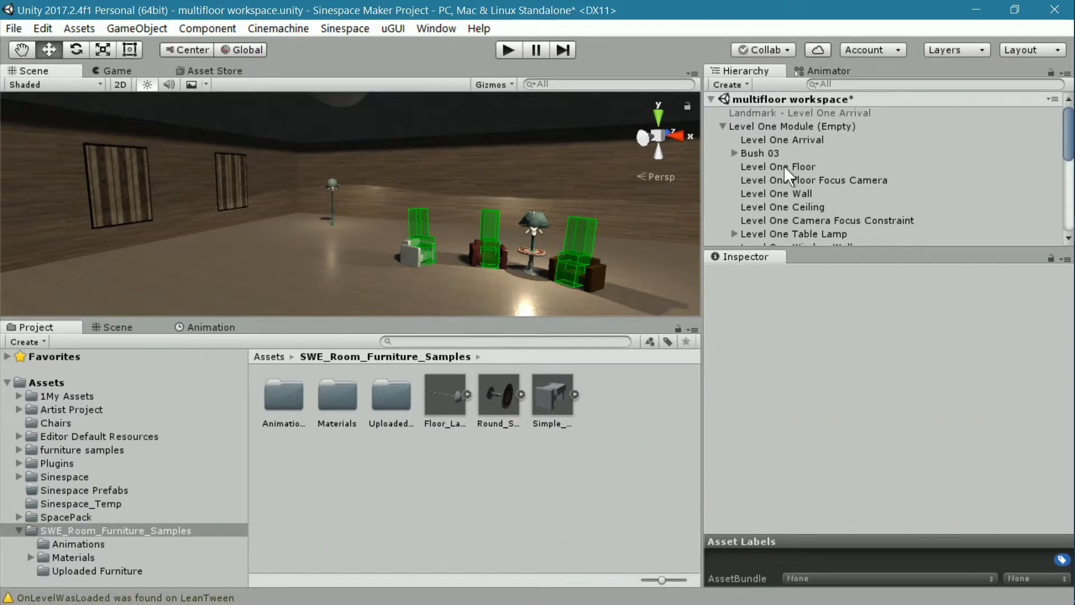
scroll(783, 166, "down", 3)
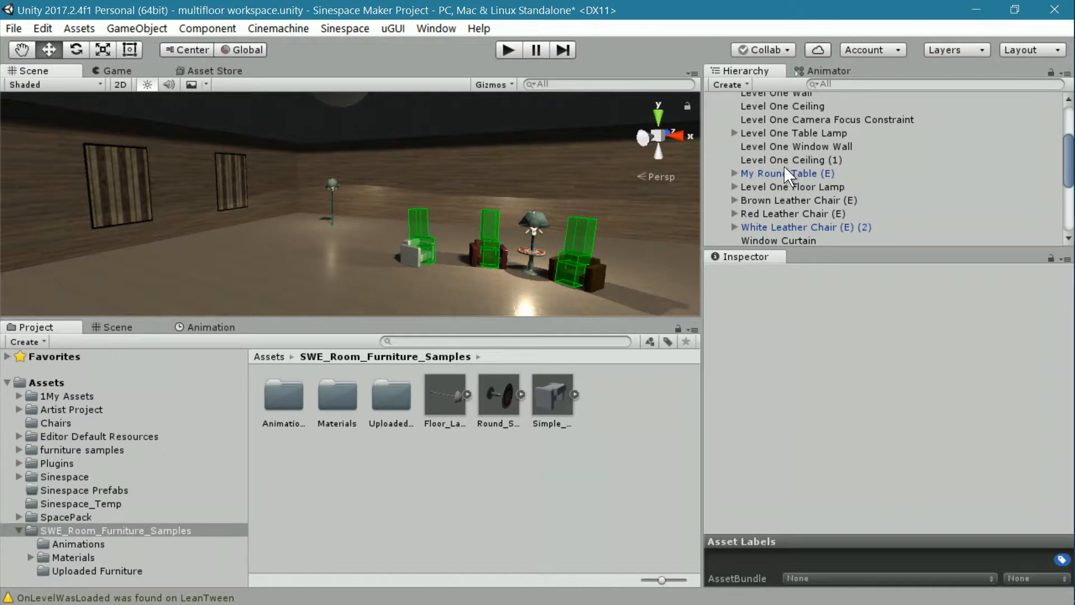
scroll(781, 213, "down", 2)
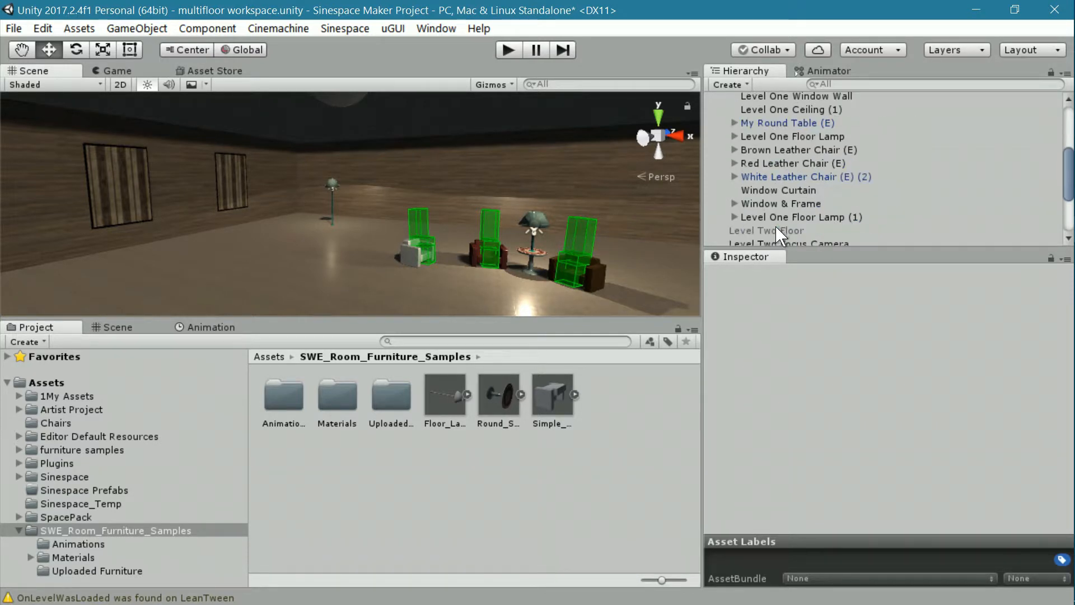
scroll(783, 190, "up", 2)
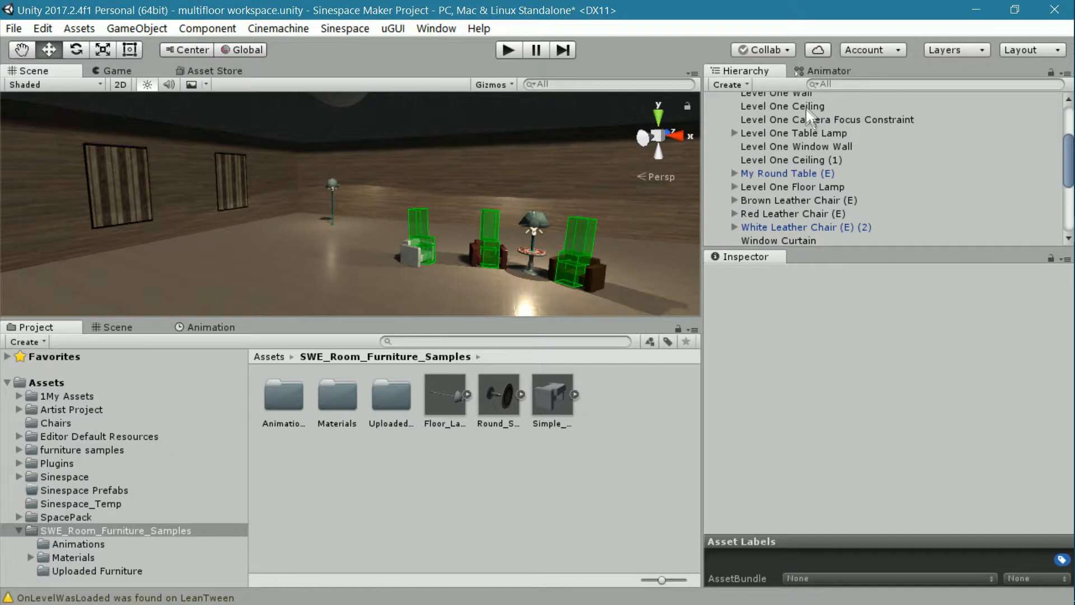
scroll(800, 136, "up", 3)
left_click(798, 167)
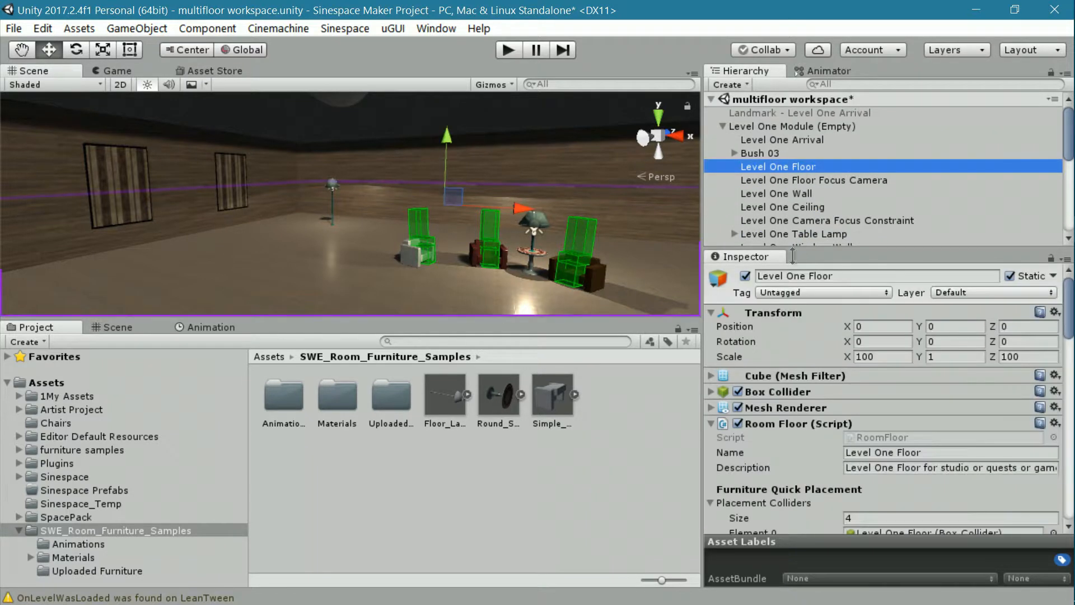
Examine the Level One Floor's Room Floor script settings, from the placement colliders to the configurable buttons
scroll(833, 362, "down", 3)
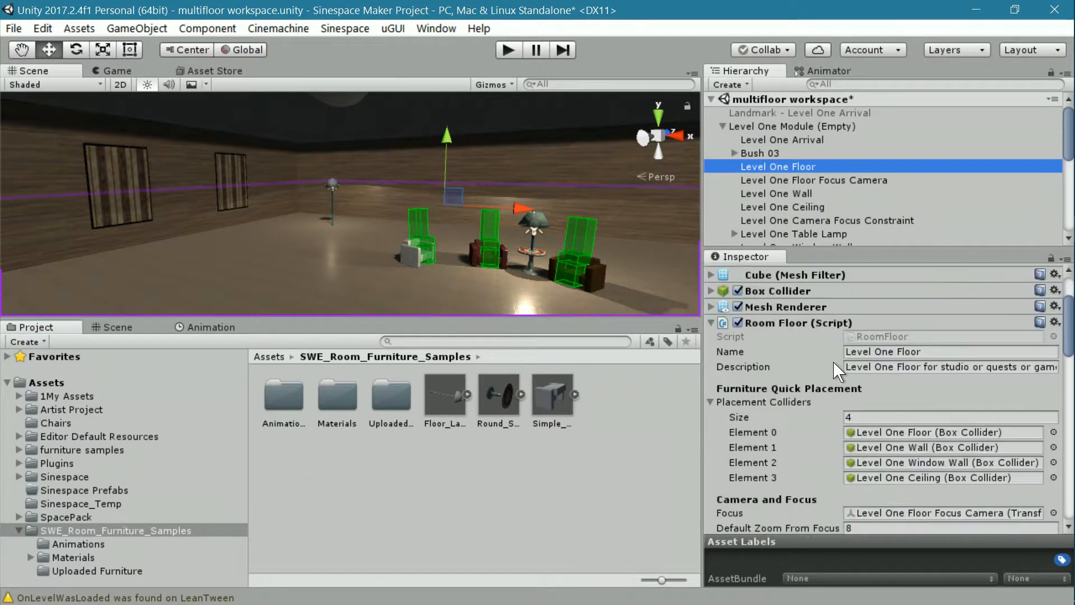
scroll(833, 362, "down", 3)
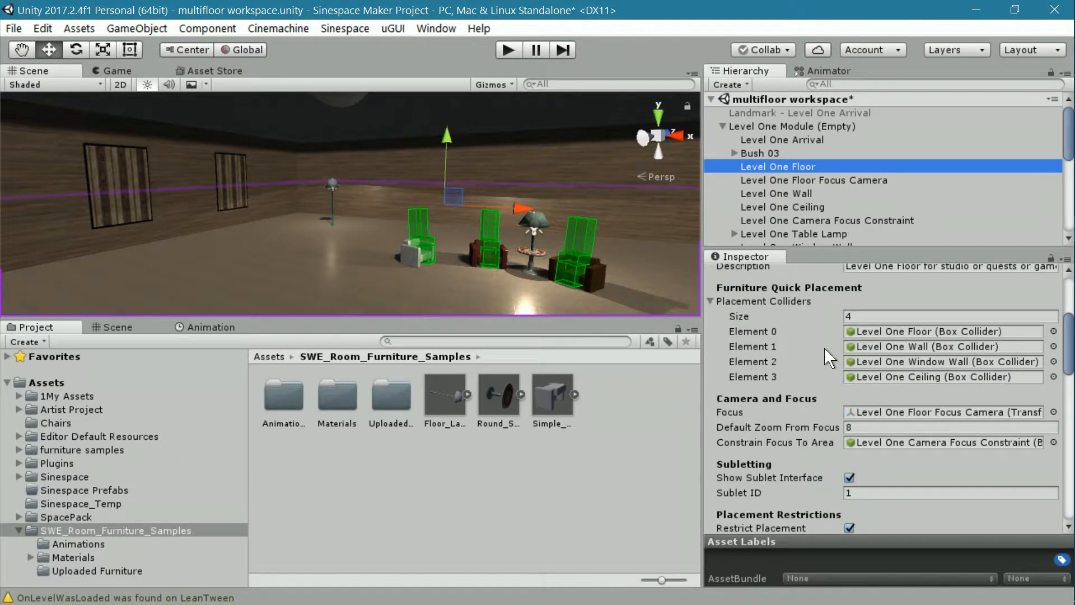
scroll(829, 343, "up", 2)
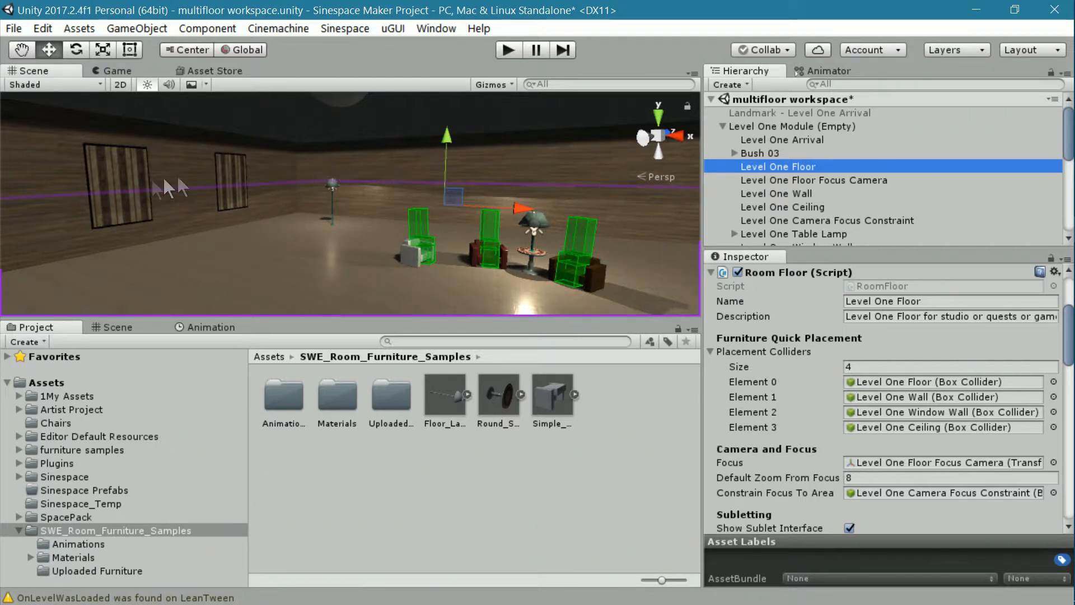
scroll(904, 426, "down", 3)
scroll(904, 426, "down", 3)
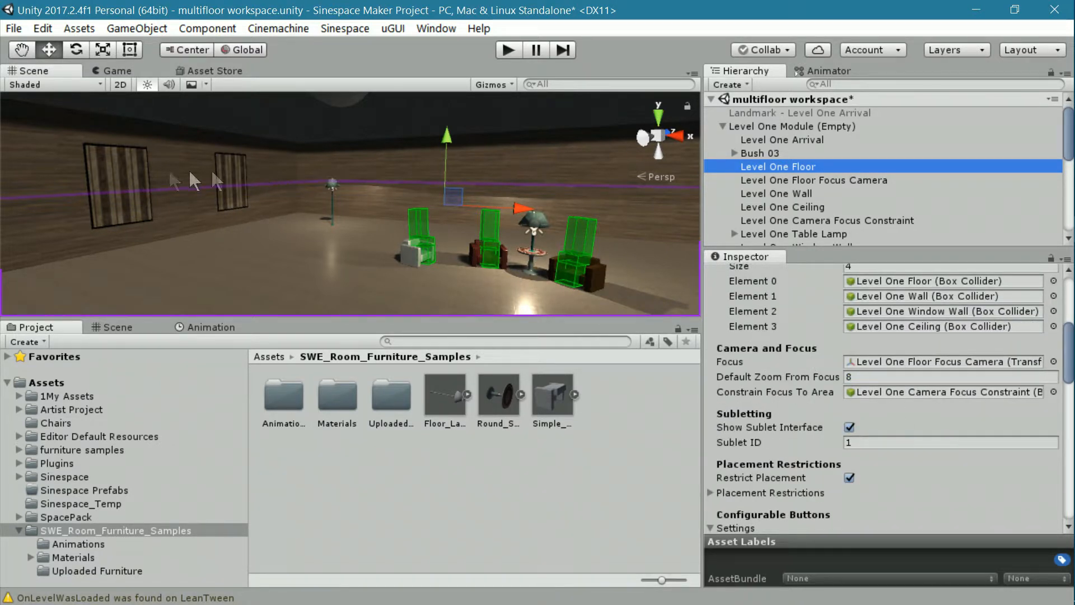
scroll(896, 351, "down", 3)
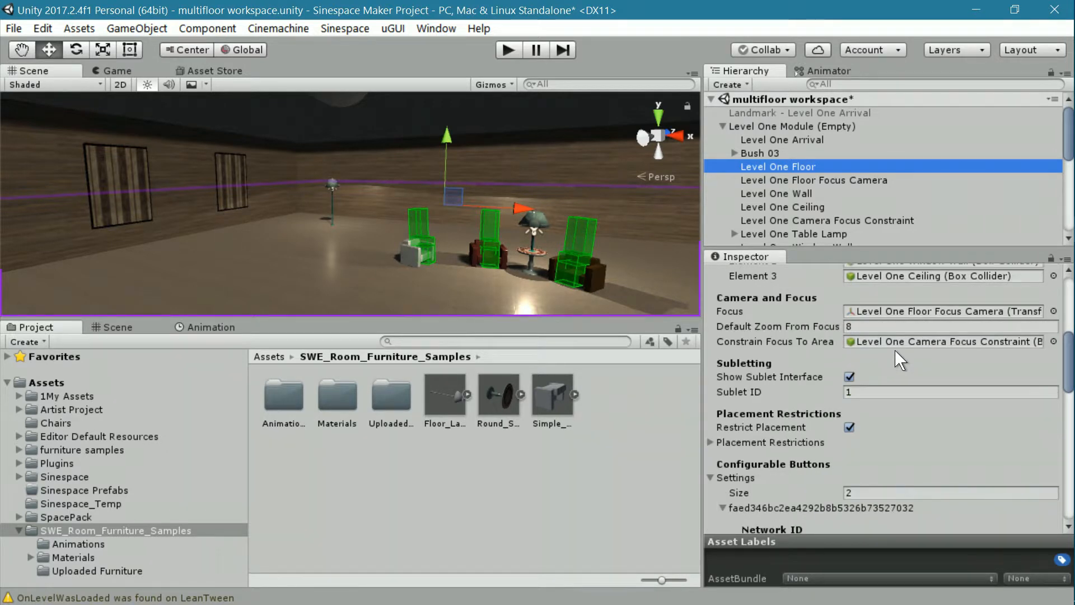
scroll(895, 350, "down", 3)
scroll(851, 355, "down", 3)
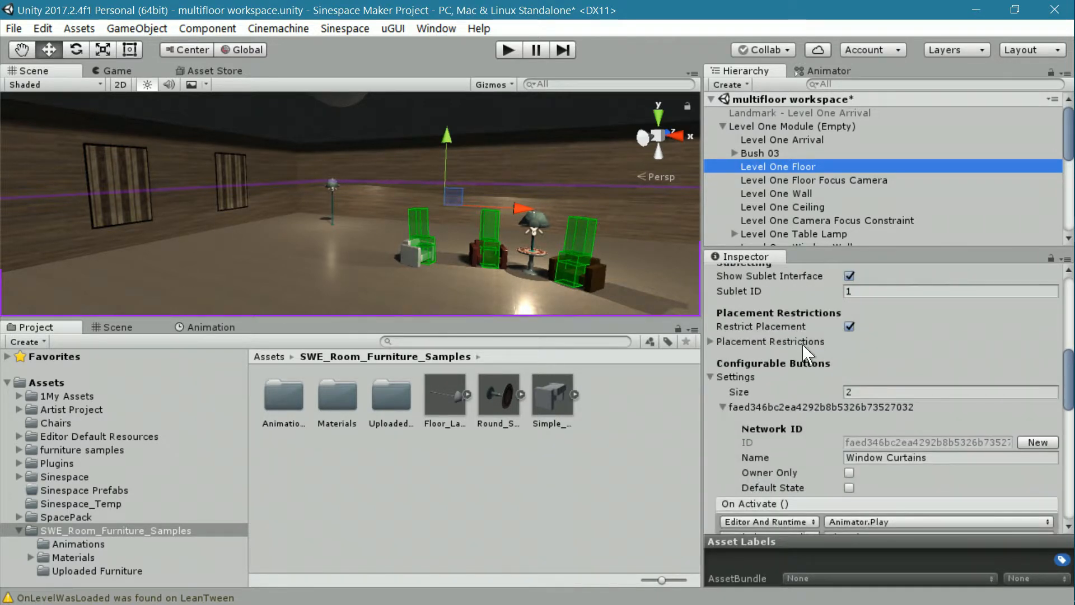
scroll(802, 349, "down", 3)
scroll(801, 344, "up", 6)
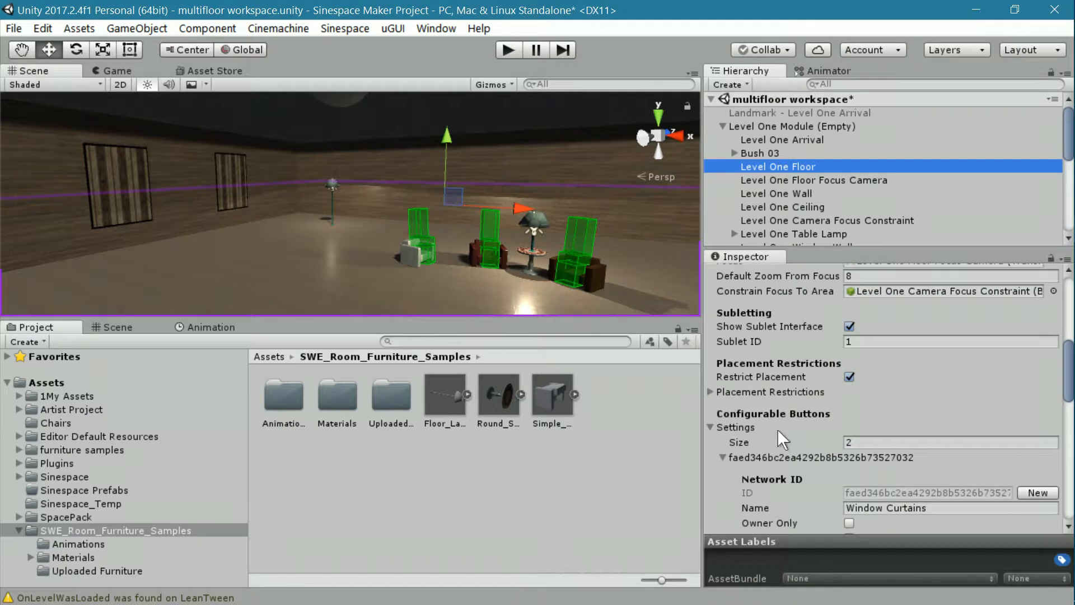
scroll(776, 383, "up", 6)
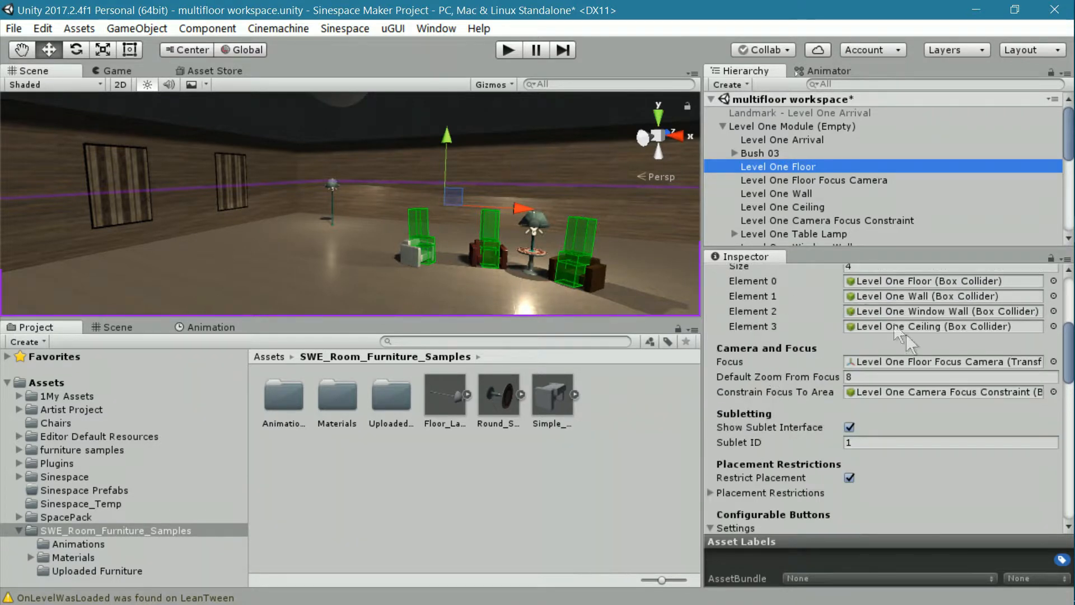
scroll(749, 392, "down", 9)
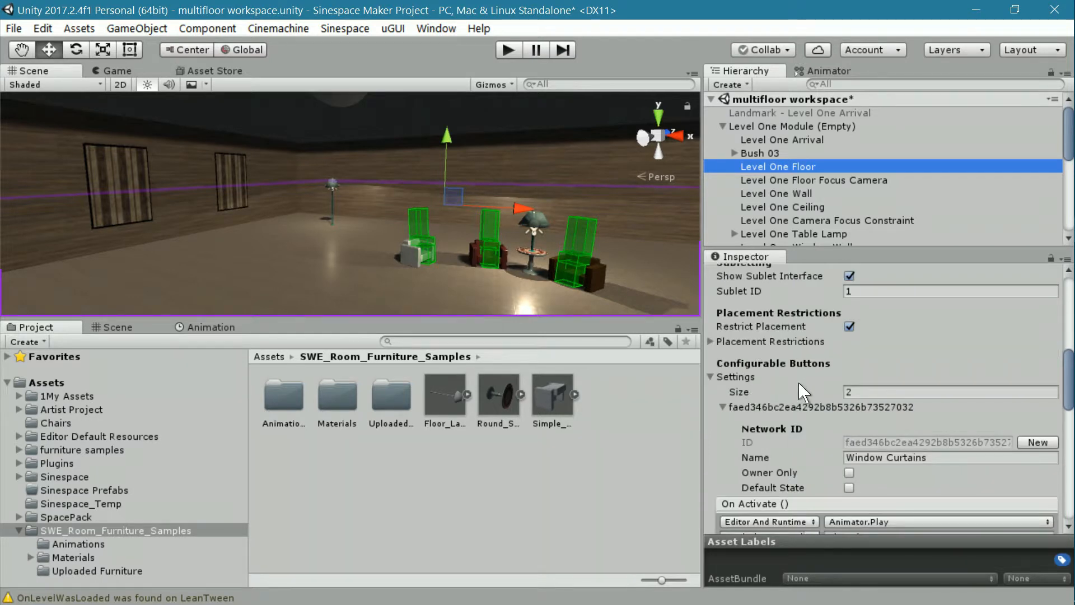
scroll(798, 382, "down", 3)
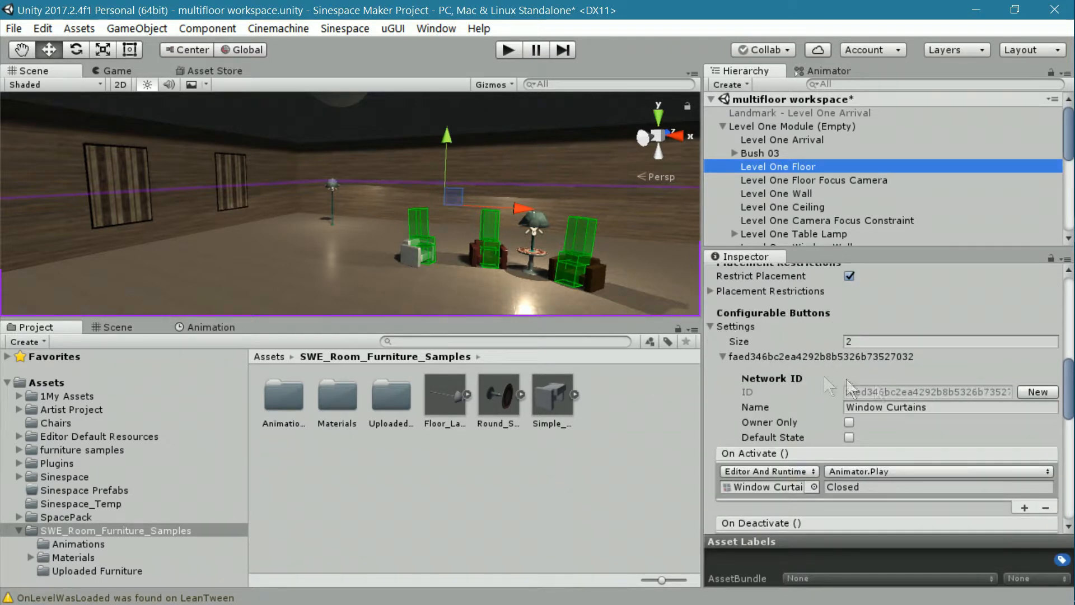
left_click_drag(1069, 399, 1070, 403)
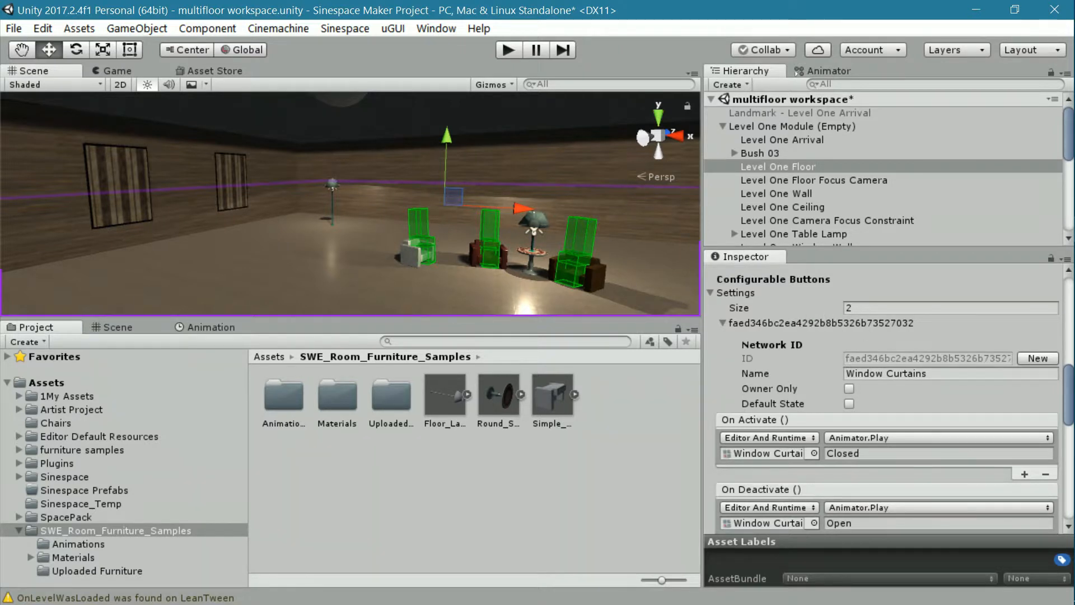
Rename the Window Curtains configurable button of the Level One Floor as Window Curtain Right
scroll(799, 358, "down", 3)
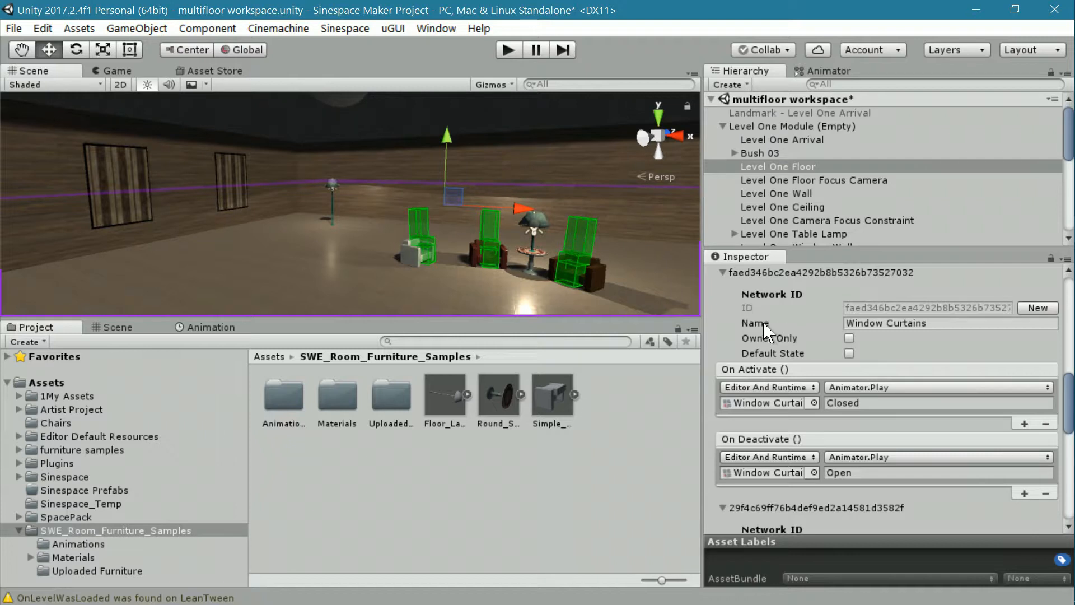
left_click(919, 324)
double_click(933, 324)
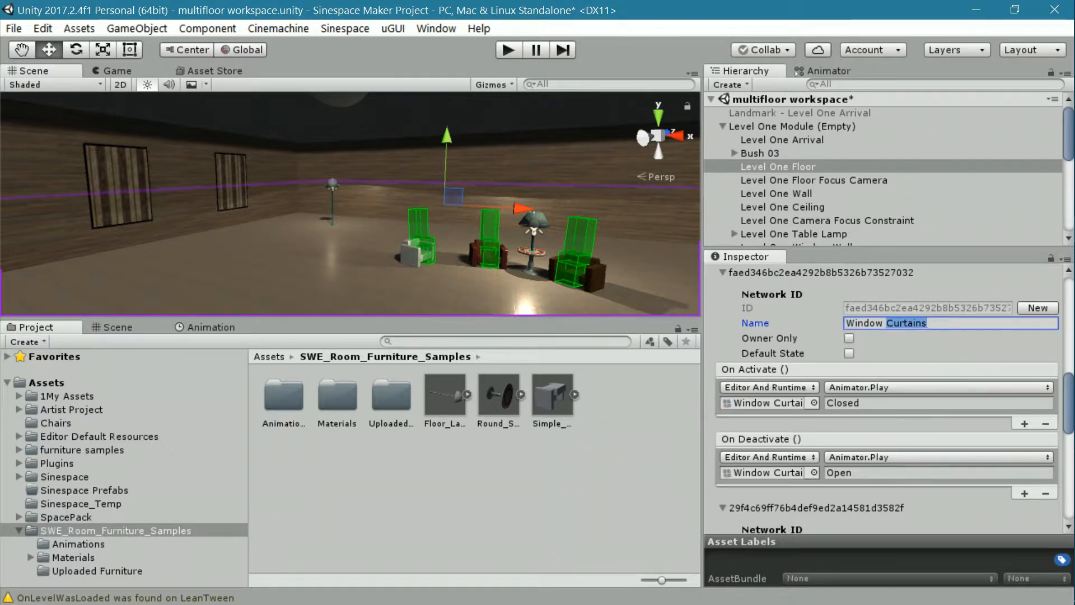
left_click(933, 323)
key("BackSpace")
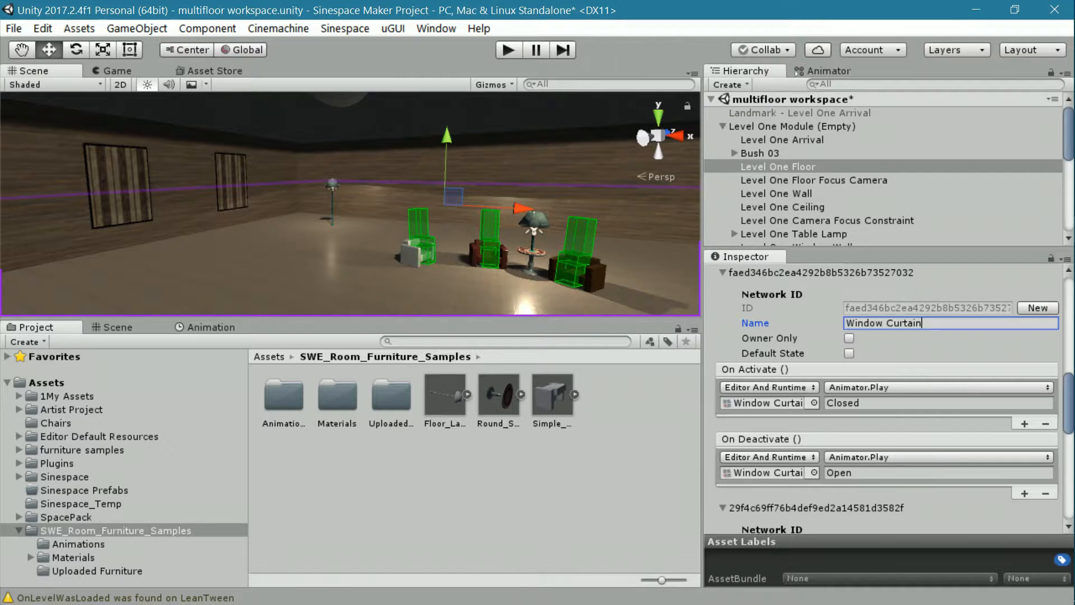
type("Right")
Compare the On Activate and On Deactivate events of the Window Curtain Right and Second Window Curtain buttons
scroll(802, 409, "down", 3)
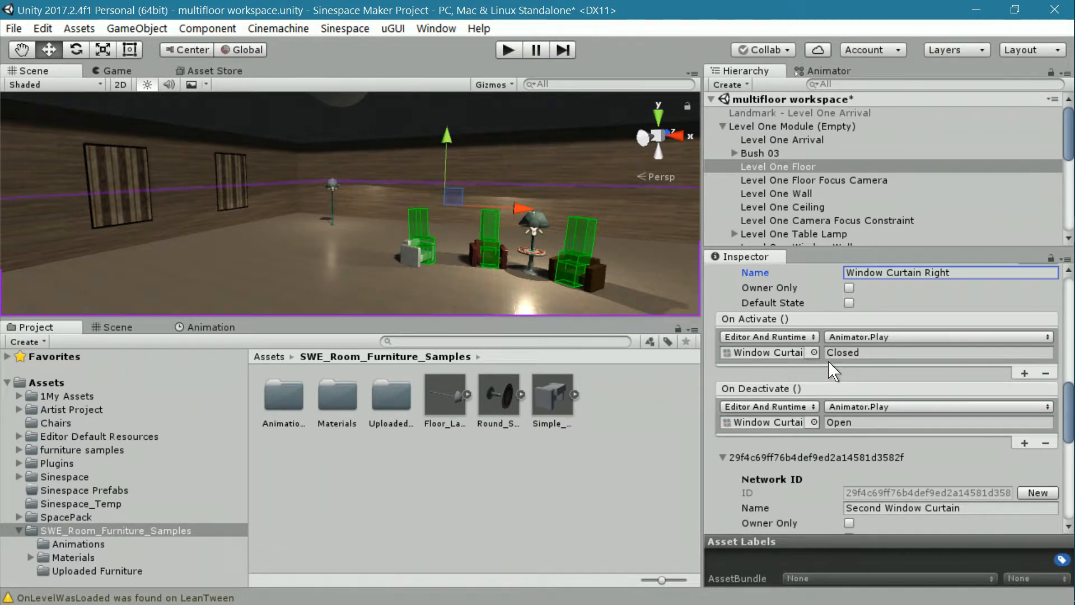
scroll(828, 361, "down", 3)
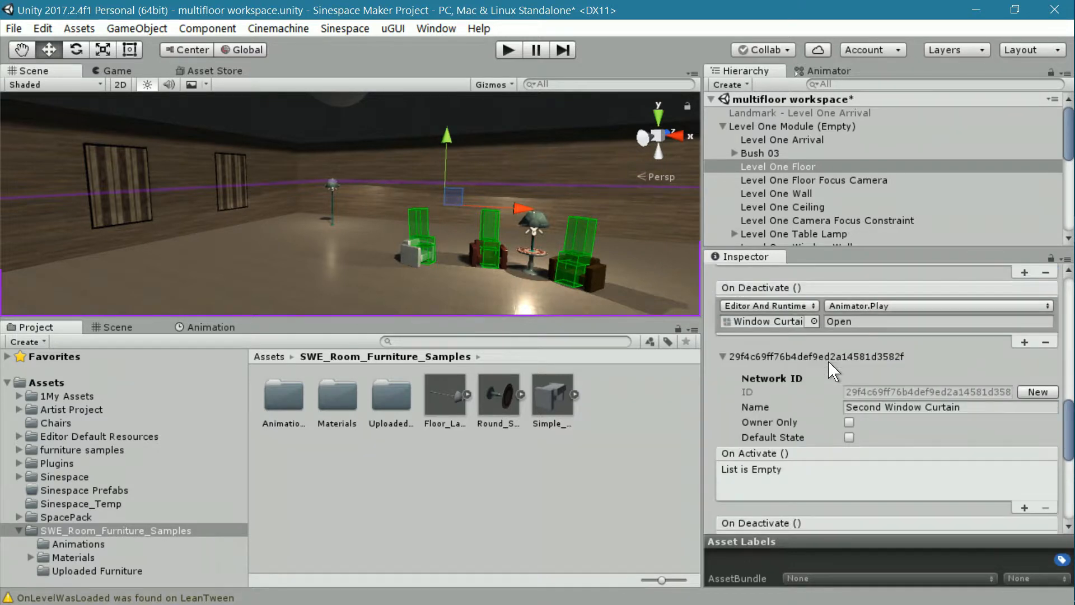
scroll(828, 361, "up", 2)
scroll(819, 358, "up", 3)
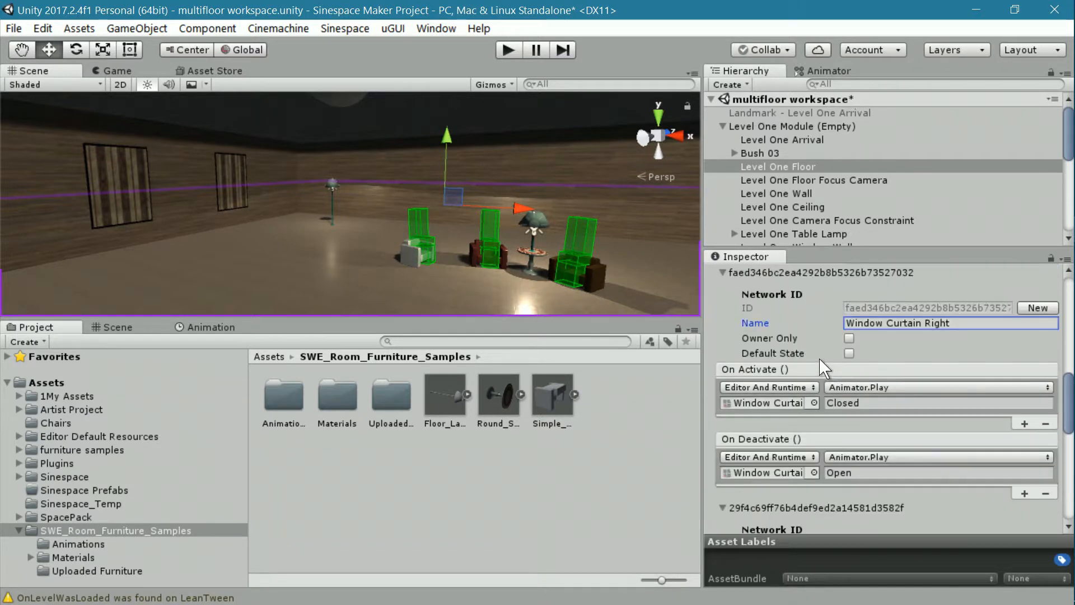
scroll(819, 358, "up", 3)
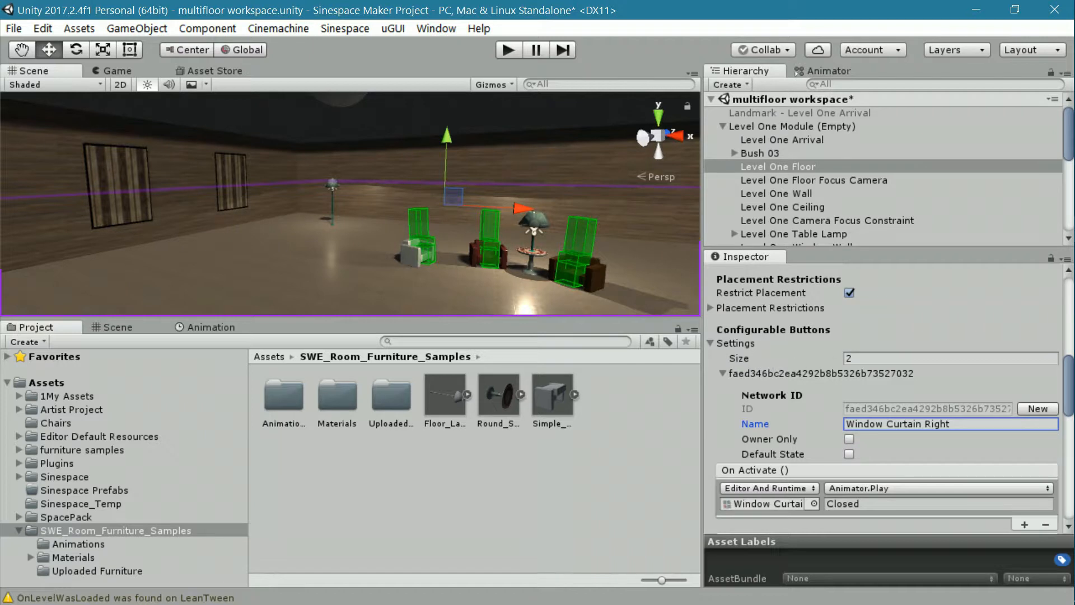
Rename the Second Window Curtain configurable button of the Level One Floor as Window Curtain Left
scroll(828, 399, "down", 7)
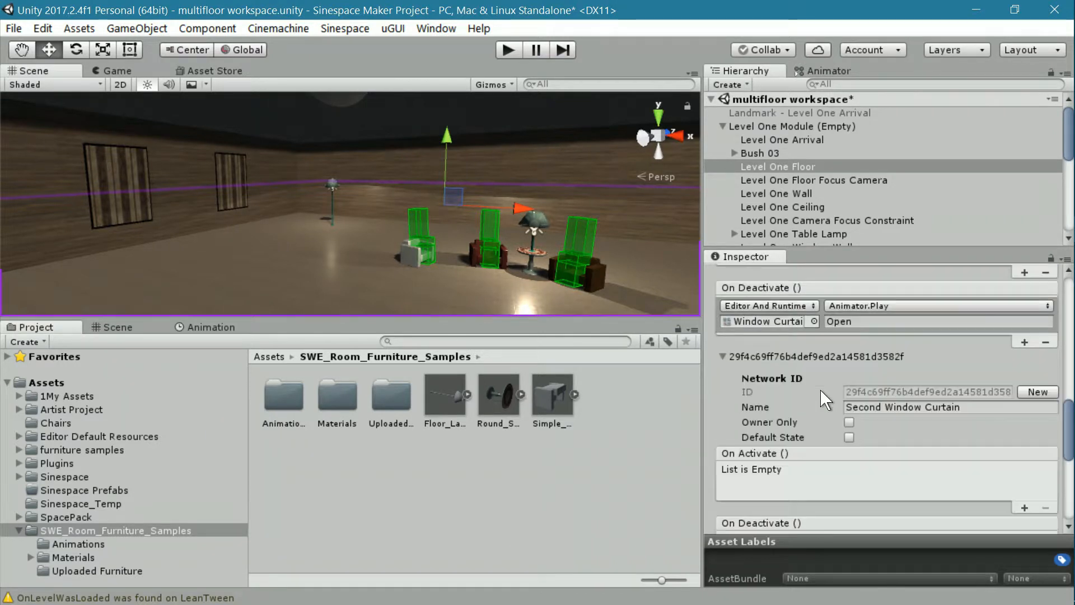
scroll(821, 389, "down", 2)
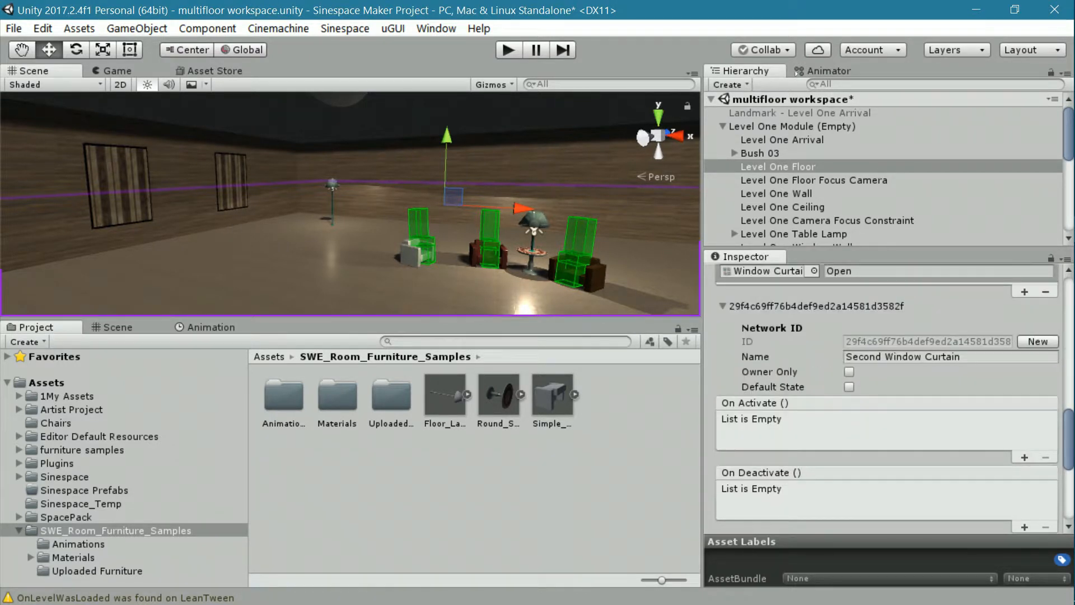
left_click(888, 359)
left_click_drag(888, 358, 846, 356)
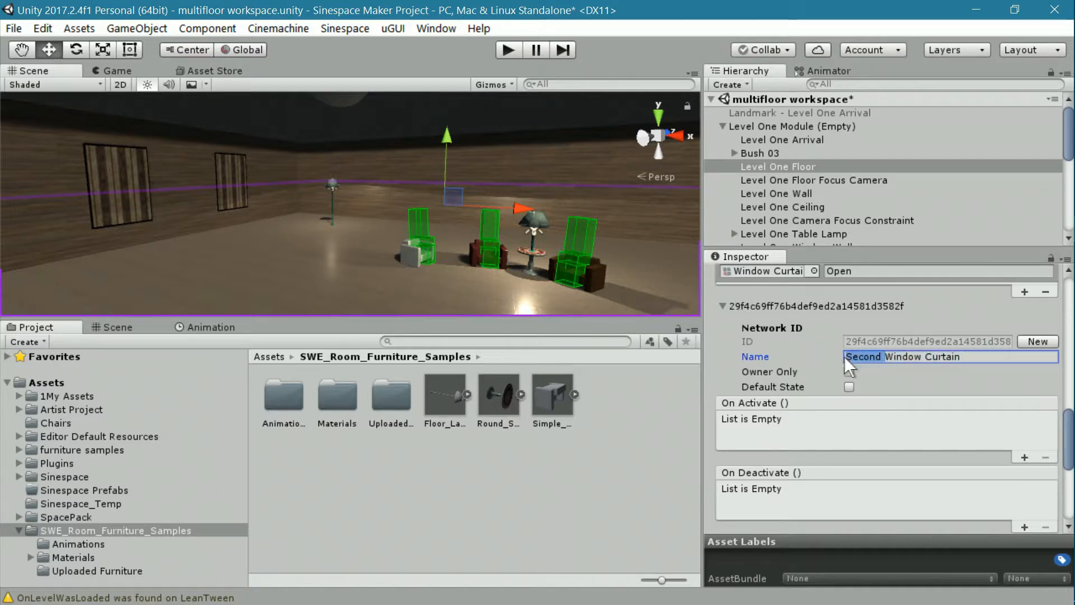
key("BackSpace")
key("End")
type("Lef")
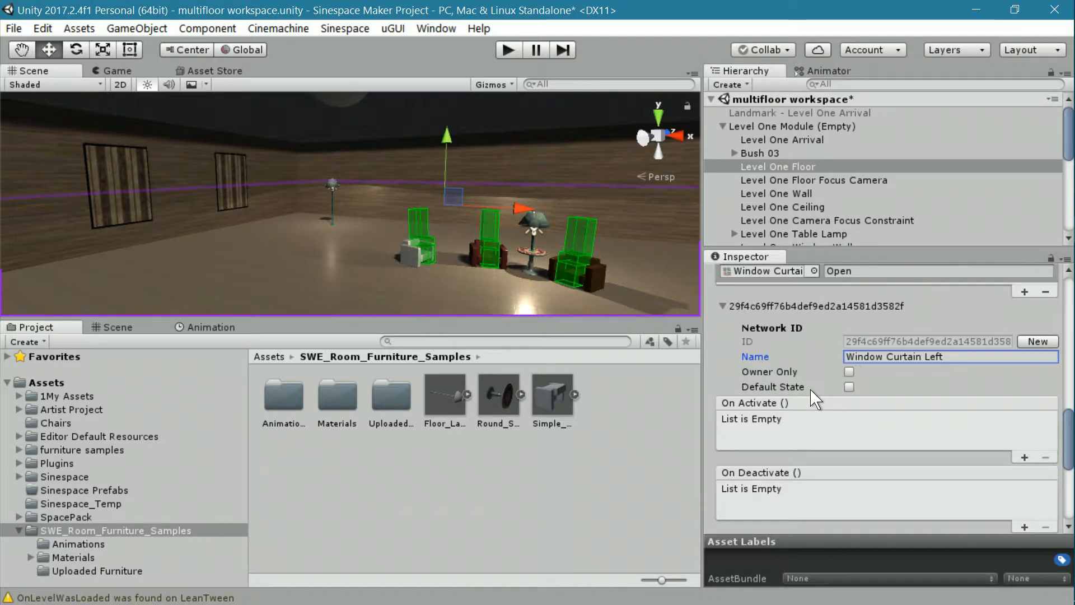
Review the On Activate and On Deactivate event lists of the Window Curtain Left button
scroll(811, 388, "down", 2)
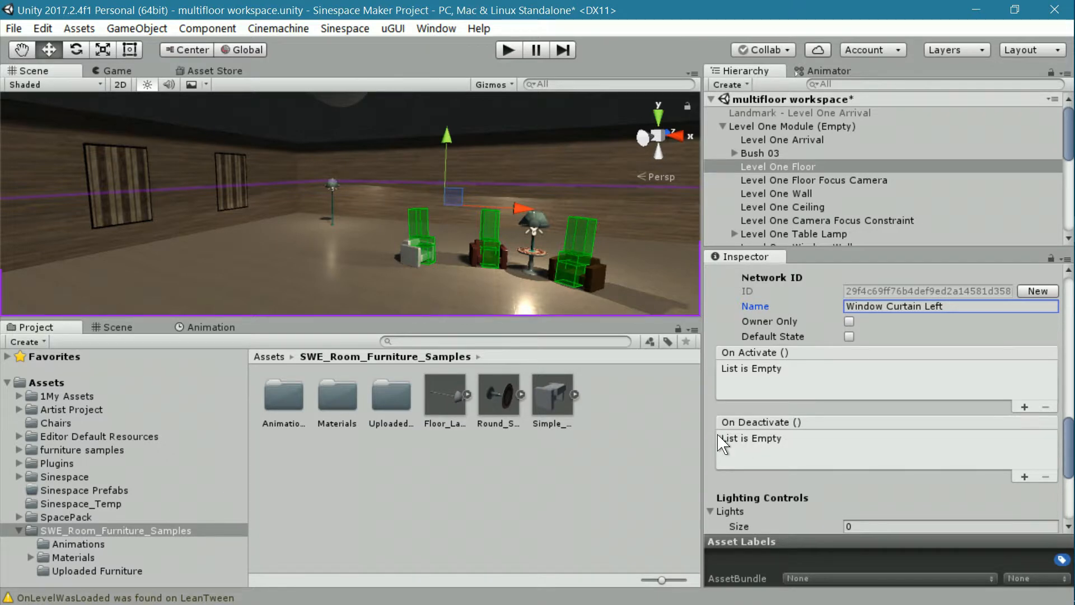
left_click_drag(602, 318, 603, 342)
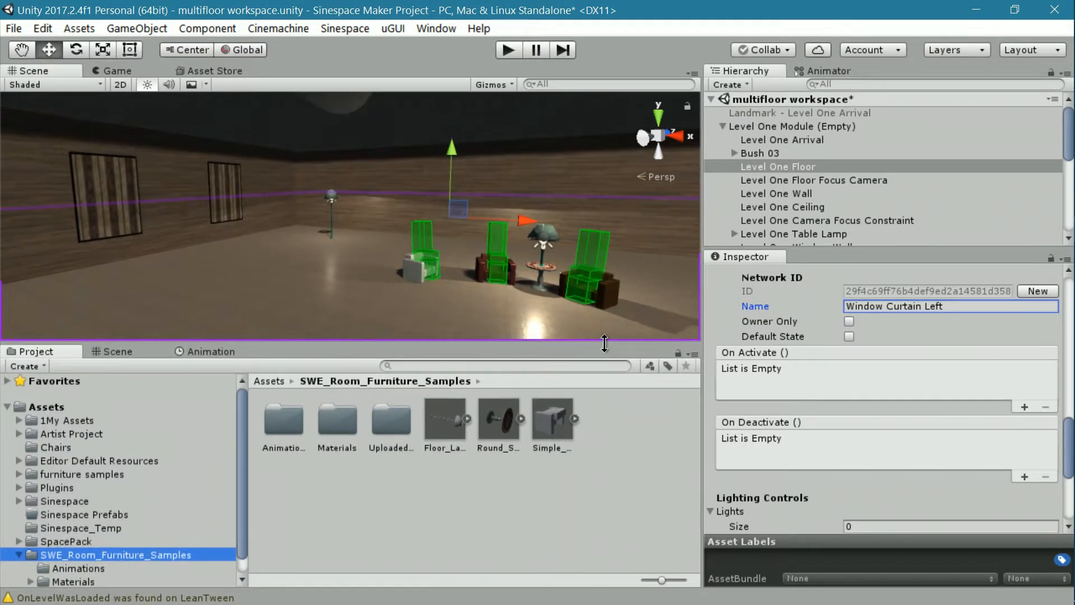
left_click(742, 369)
left_click(771, 444)
scroll(813, 336, "up", 3)
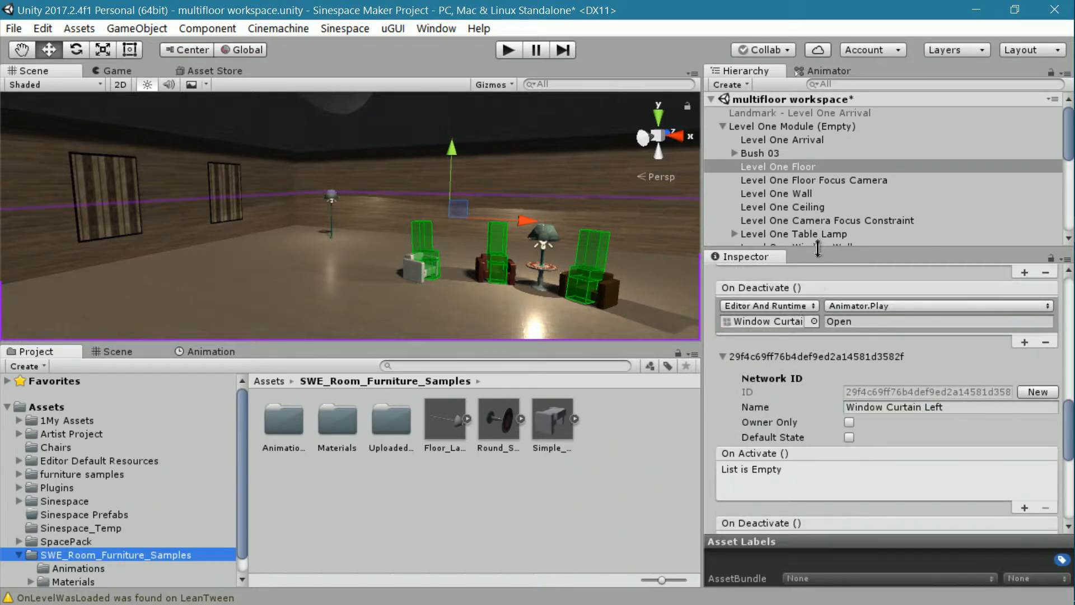
Select the Window Curtain object inside the Level One Module
scroll(813, 217, "down", 3)
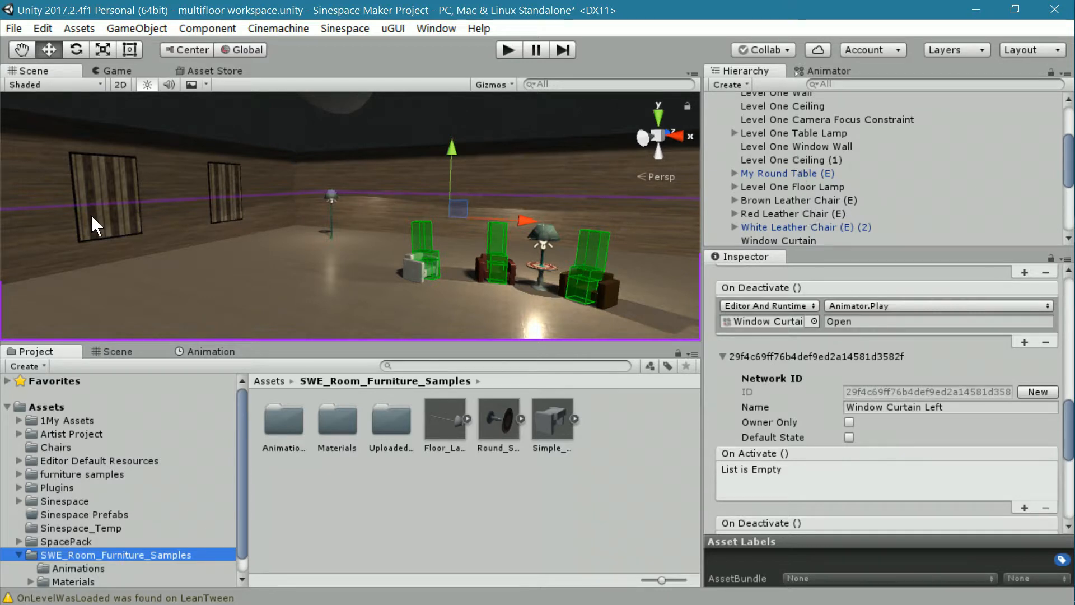
scroll(782, 196, "up", 2)
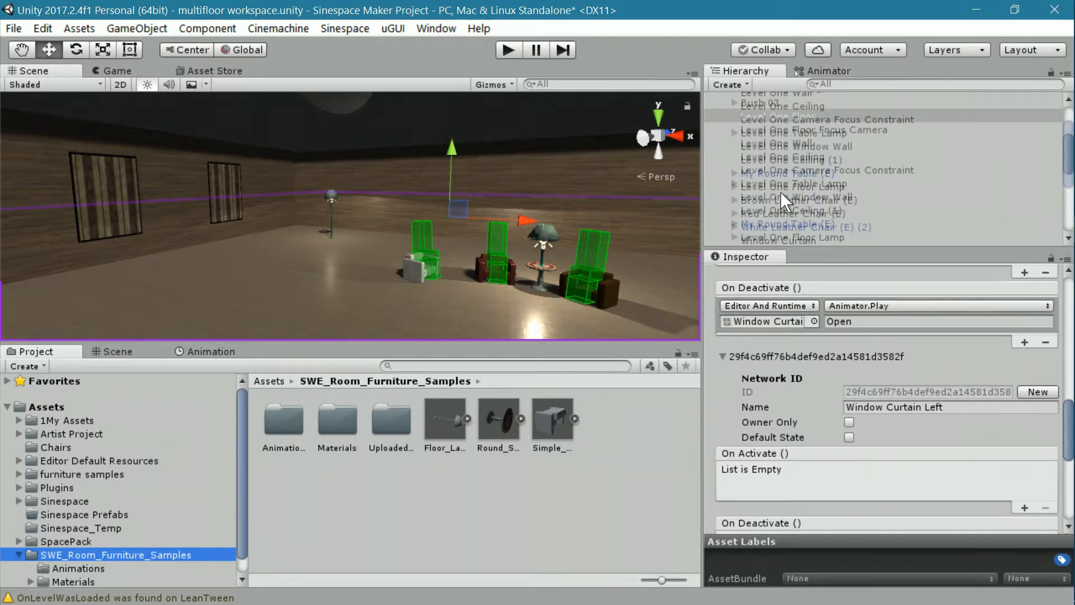
scroll(781, 193, "down", 3)
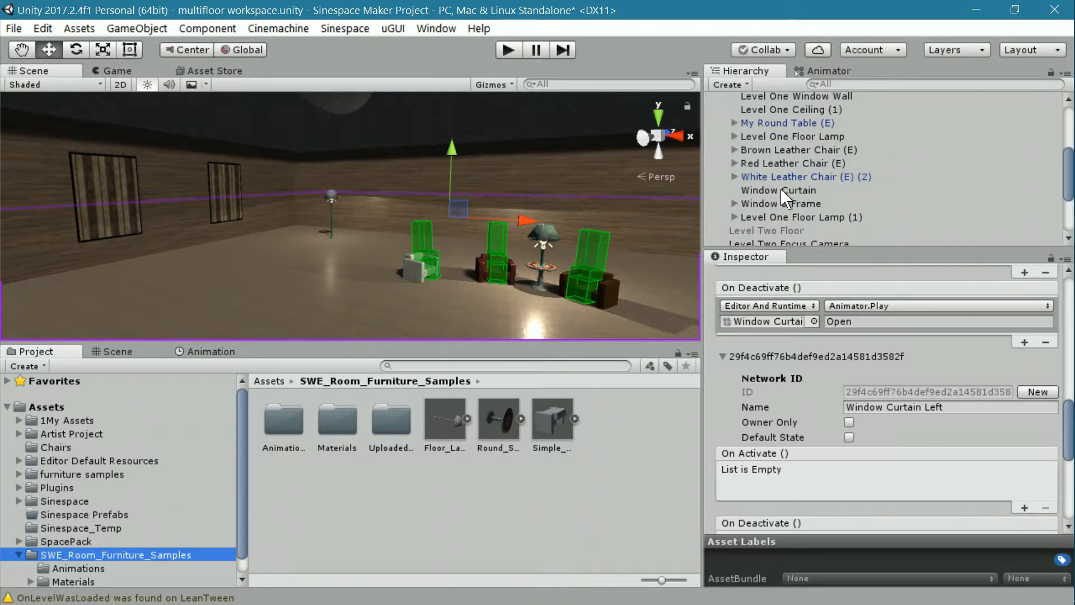
left_click(781, 191)
Examine the selected Window Curtain face-on beside the other curtained window on the wall
mouse_move(342, 305)
middle_mouse_down()
mouse_move(333, 300)
mouse_move(350, 298)
middle_mouse_up()
right_click_drag(501, 264, 306, 293)
middle_click_drag(518, 255, 462, 260)
right_click_drag(462, 259, 371, 257)
right_click_drag(446, 289, 442, 271)
mouse_move(459, 280)
middle_mouse_down()
mouse_move(442, 276)
mouse_move(475, 271)
middle_mouse_up()
scroll(443, 276, "up", 1)
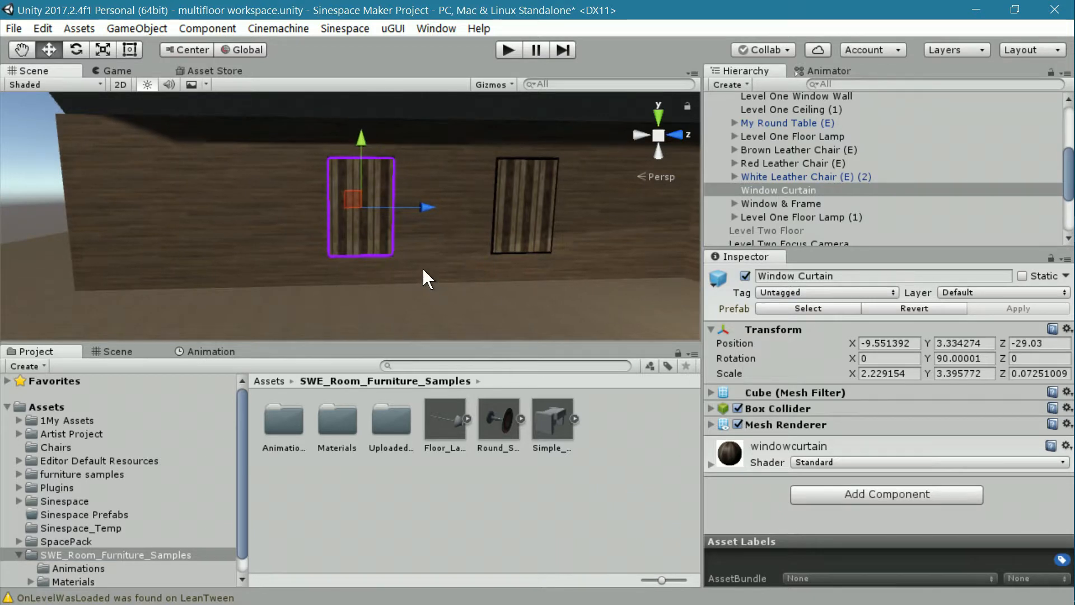
scroll(427, 271, "up", 1)
scroll(426, 277, "up", 2)
middle_click_drag(466, 273, 459, 269)
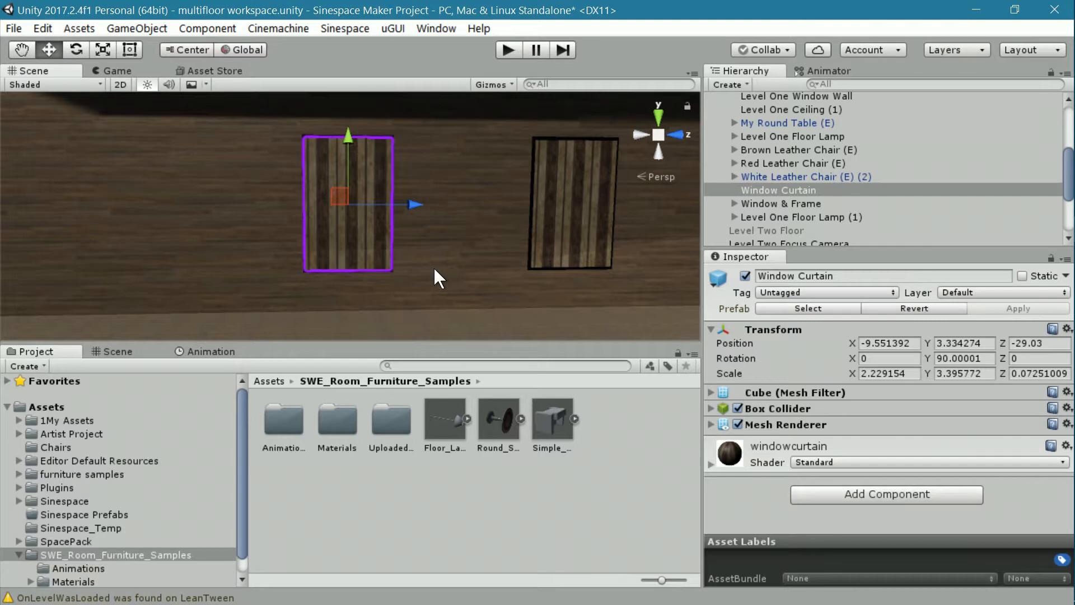
middle_click_drag(438, 264, 433, 264)
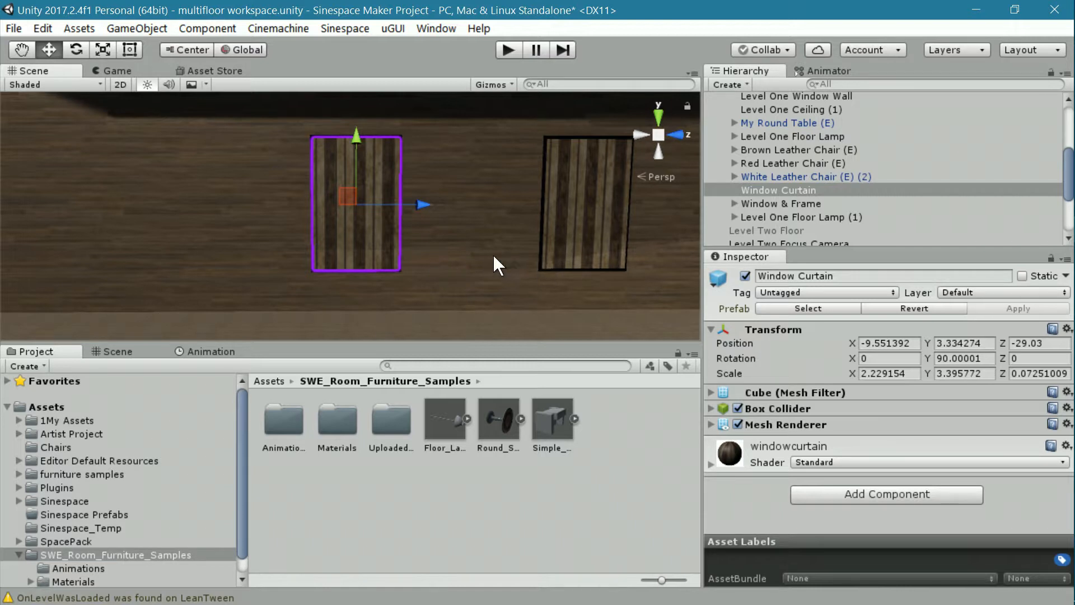
Bring up the Animation timeline and the Animator graph for the selected Window Curtain
mouse_move(887, 247)
left_mouse_down()
mouse_move(893, 304)
mouse_move(892, 242)
left_mouse_up()
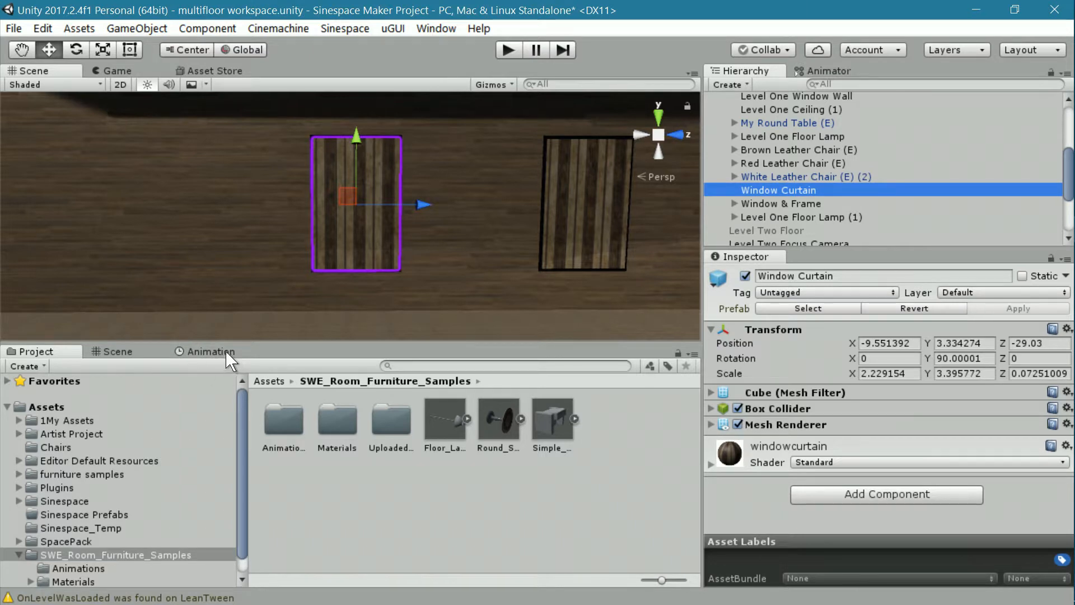
left_click(208, 352)
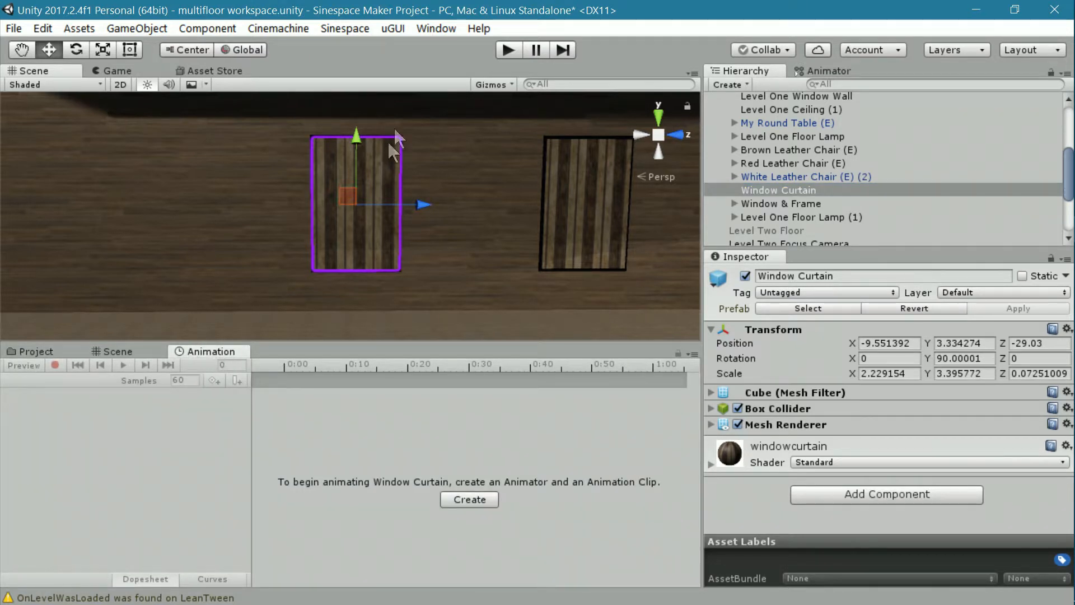
left_click(427, 28)
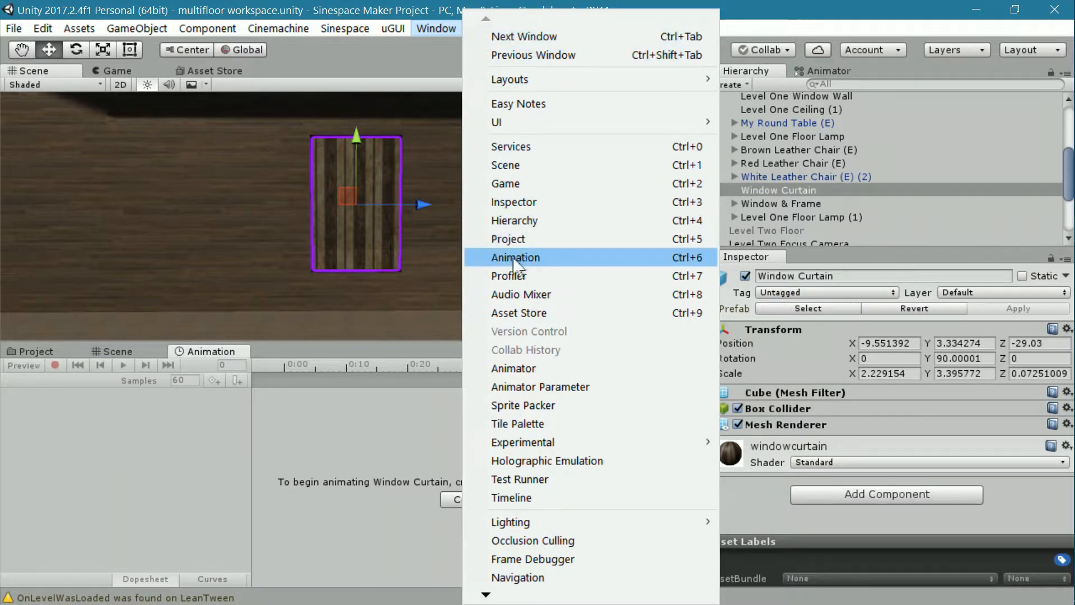
left_click(203, 356)
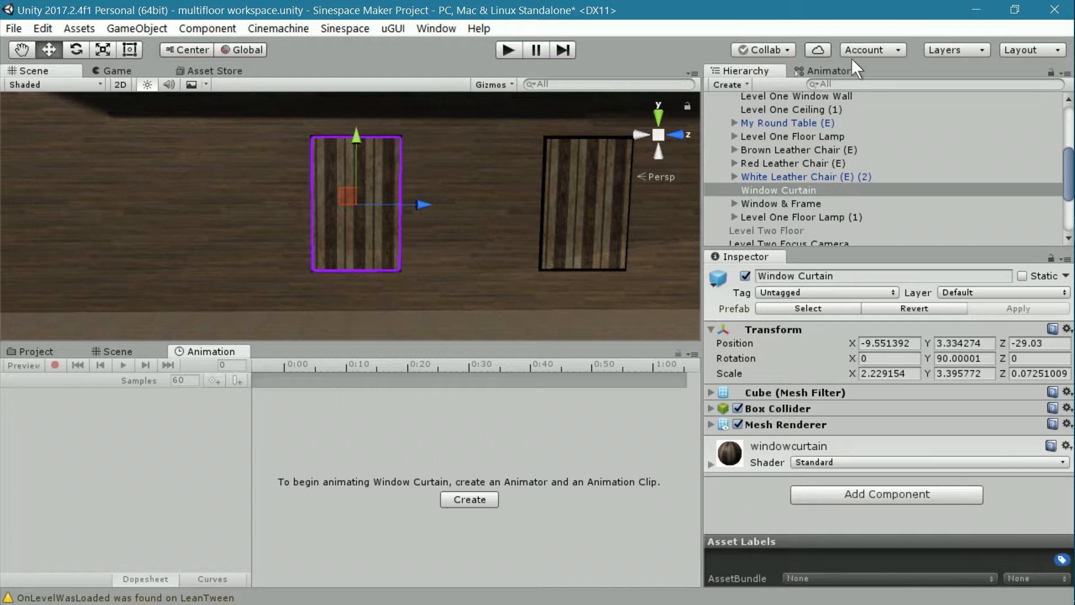
left_click(833, 71)
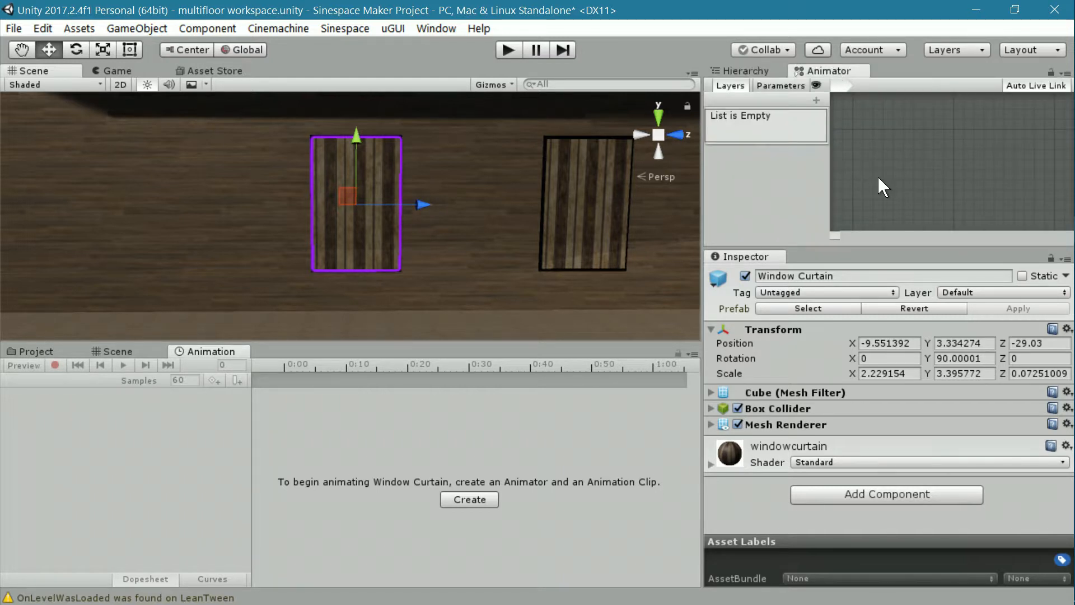
Adjust the workspace layout so the Animator graph gets more height while the Scene view stays wide
left_click_drag(827, 243, 834, 423)
left_click_drag(702, 292, 595, 269)
left_click_drag(705, 423, 704, 243)
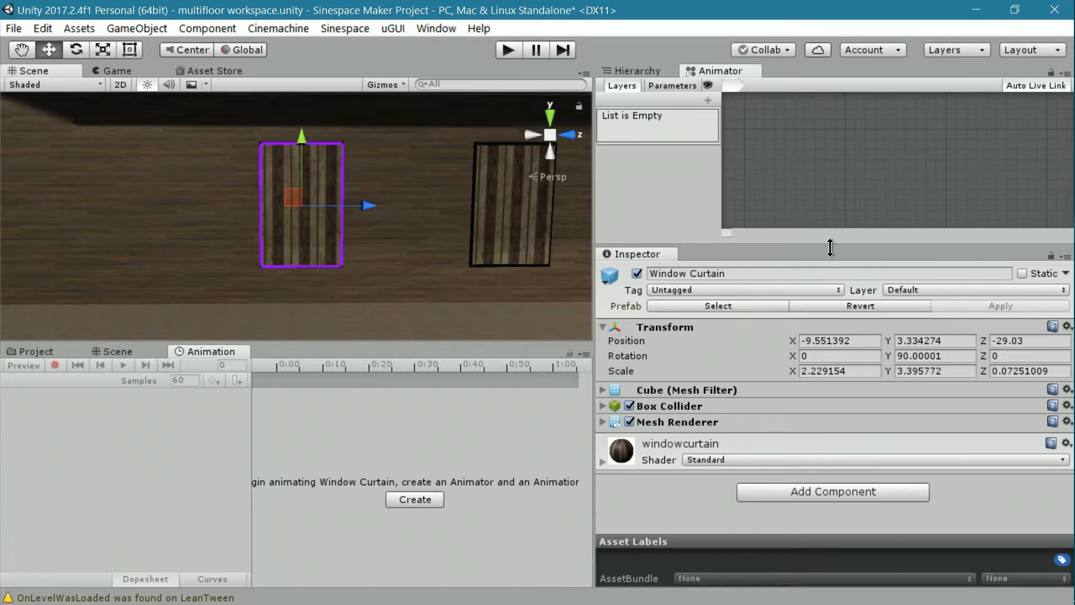
left_click_drag(831, 244, 838, 286)
left_click_drag(595, 285, 727, 280)
left_click_drag(827, 323, 828, 310)
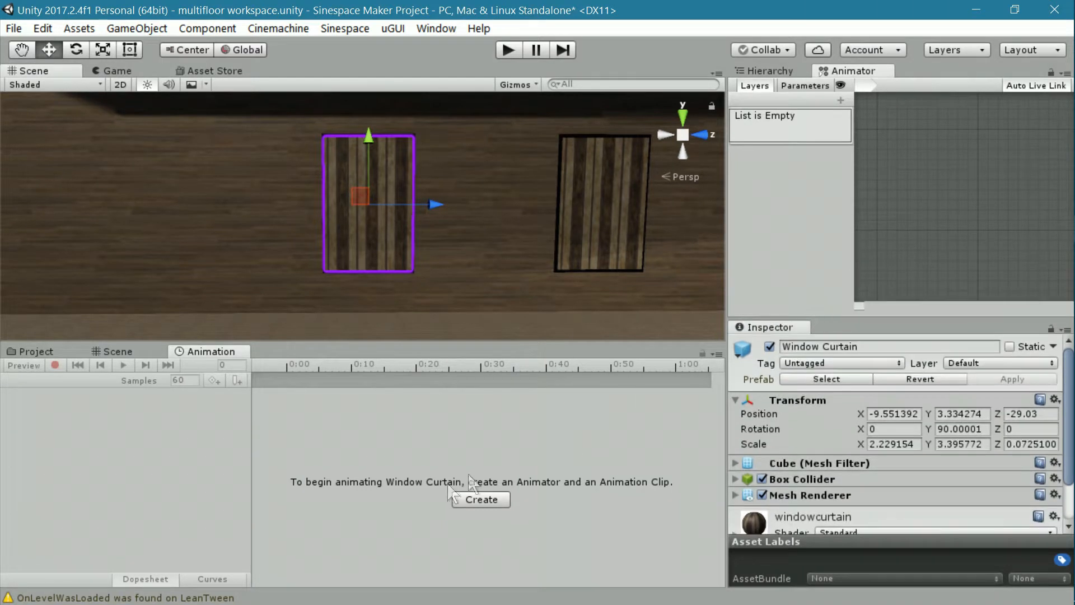
Create an animation clip for the Window Curtain, saved as windowcurtainopenclose.anim in the SWE_Room_Furniture_Samples Animations folder
left_click(483, 499)
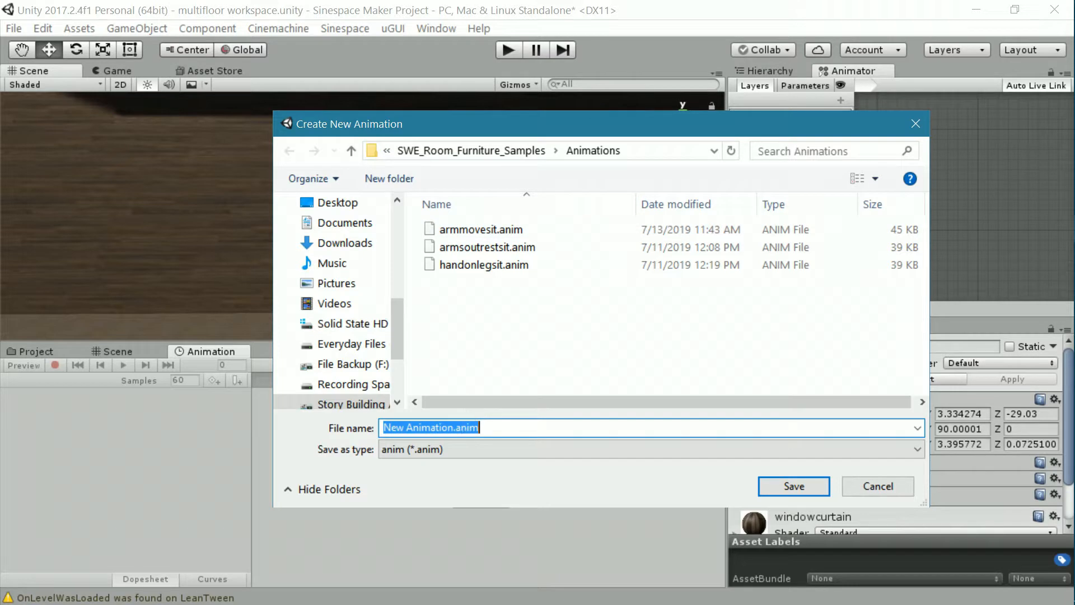
left_click_drag(454, 428, 374, 431)
type("windowcur")
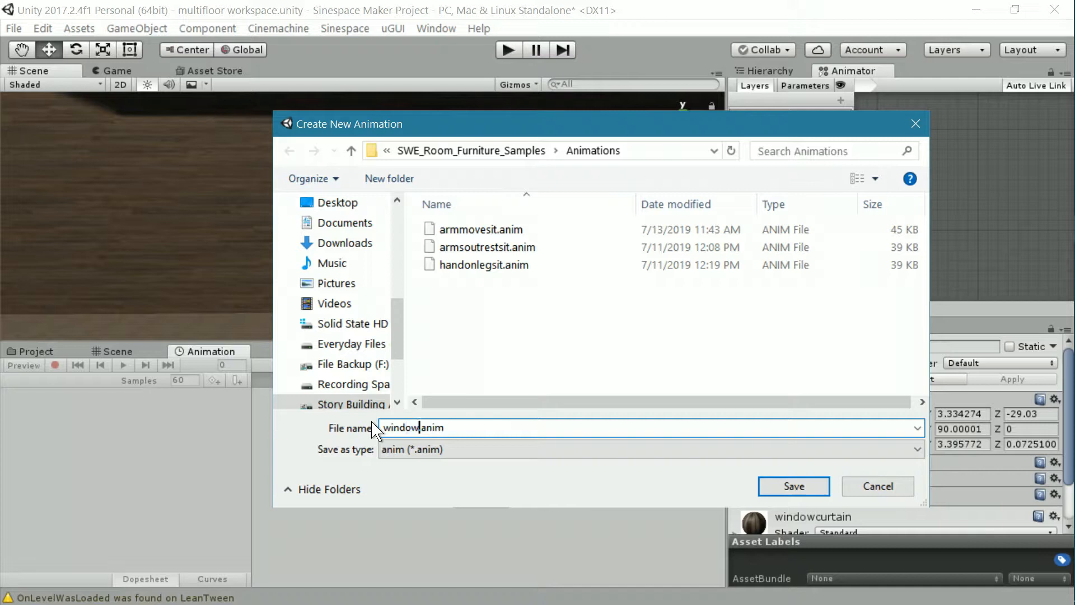
type("tainopenclose")
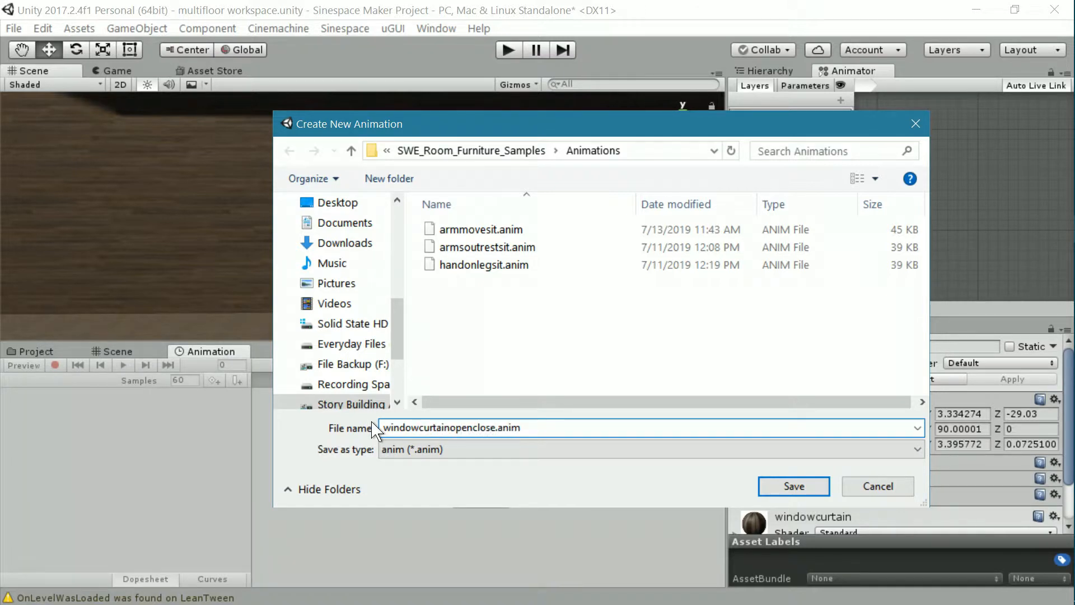
left_click(764, 485)
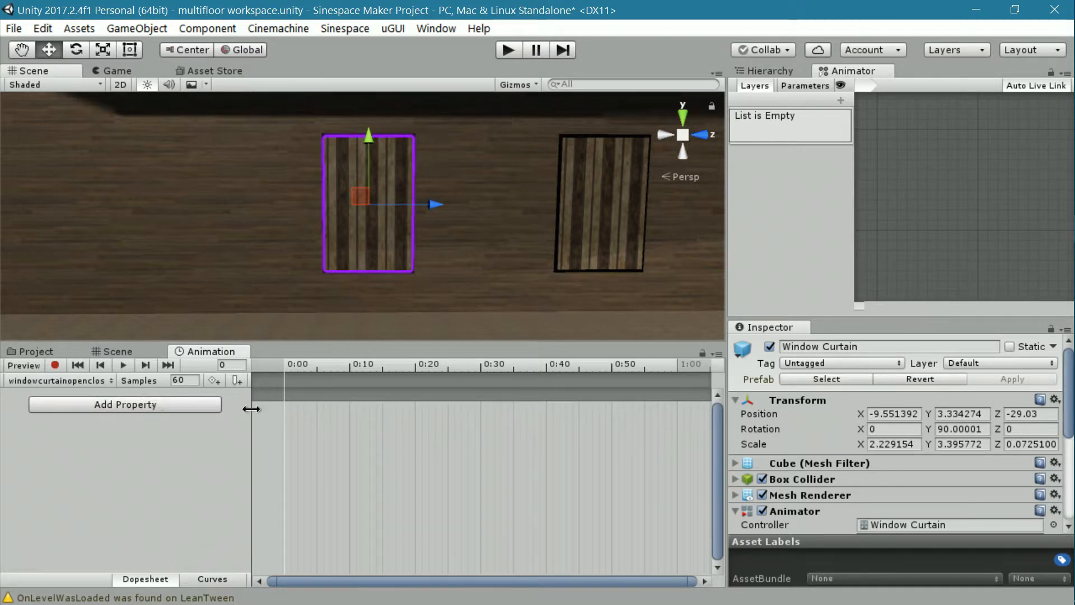
Examine which Transform, Box Collider and Mesh Renderer properties can be added to the windowcurtainopenclose clip
left_click_drag(251, 409, 305, 409)
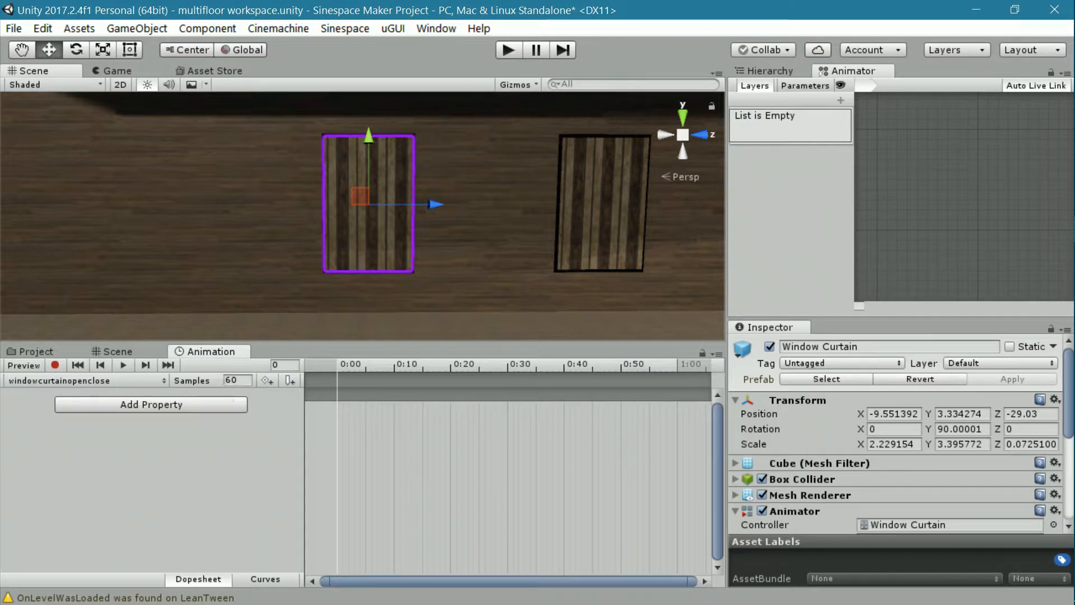
left_click(160, 405)
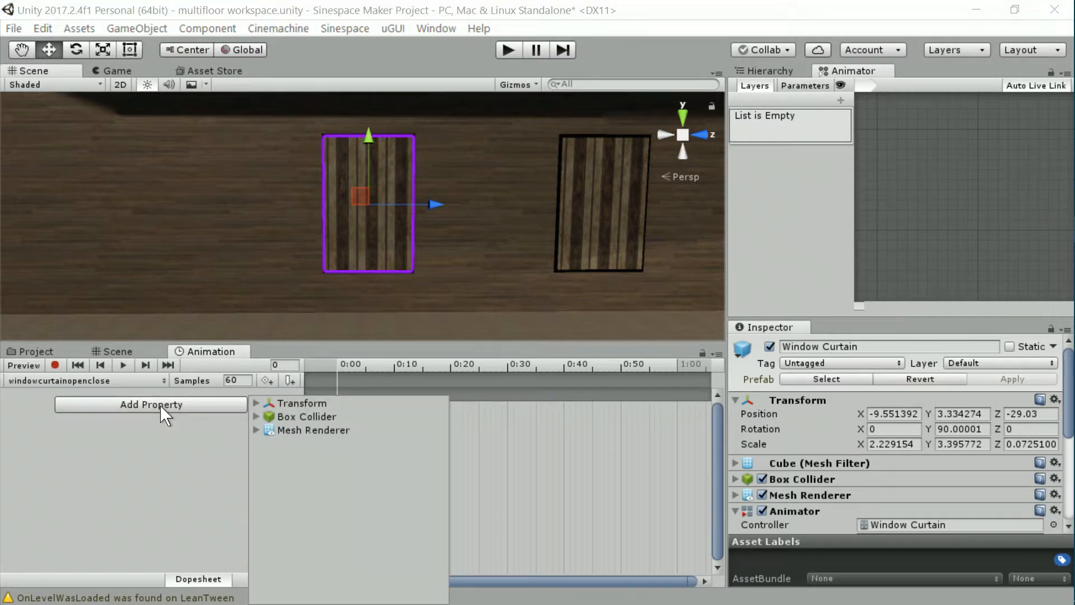
left_click(256, 403)
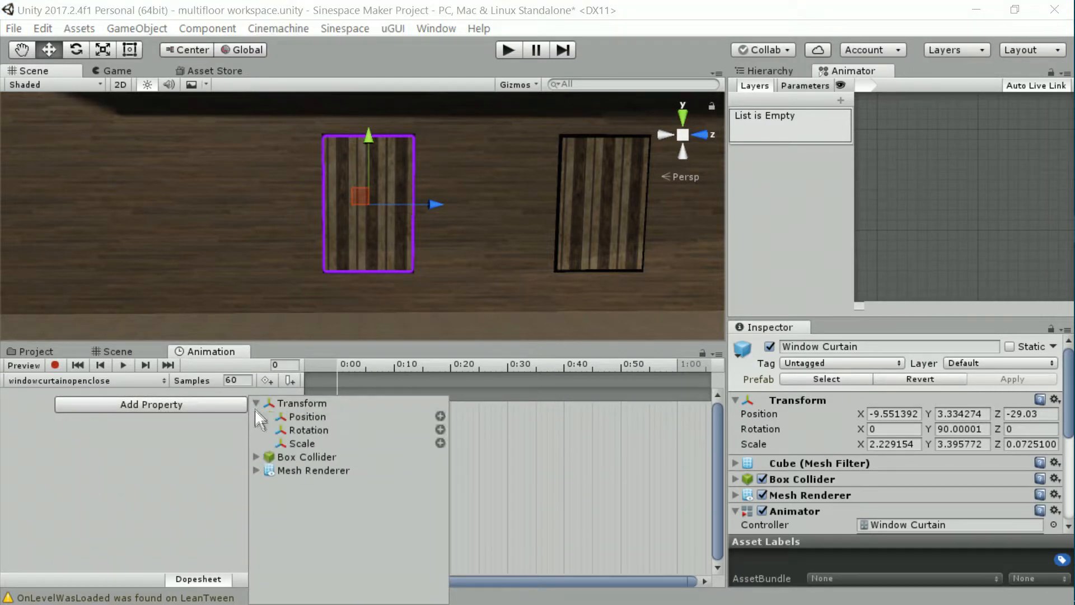
left_click(255, 457)
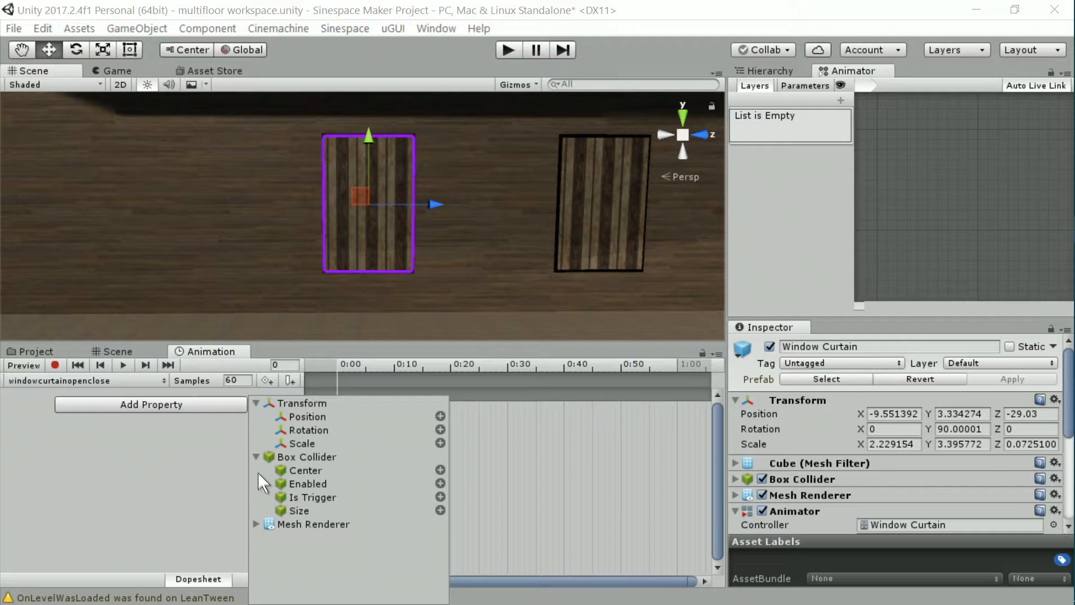
left_click(256, 524)
mouse_move(438, 434)
left_mouse_down()
mouse_move(447, 550)
mouse_move(430, 429)
left_mouse_up()
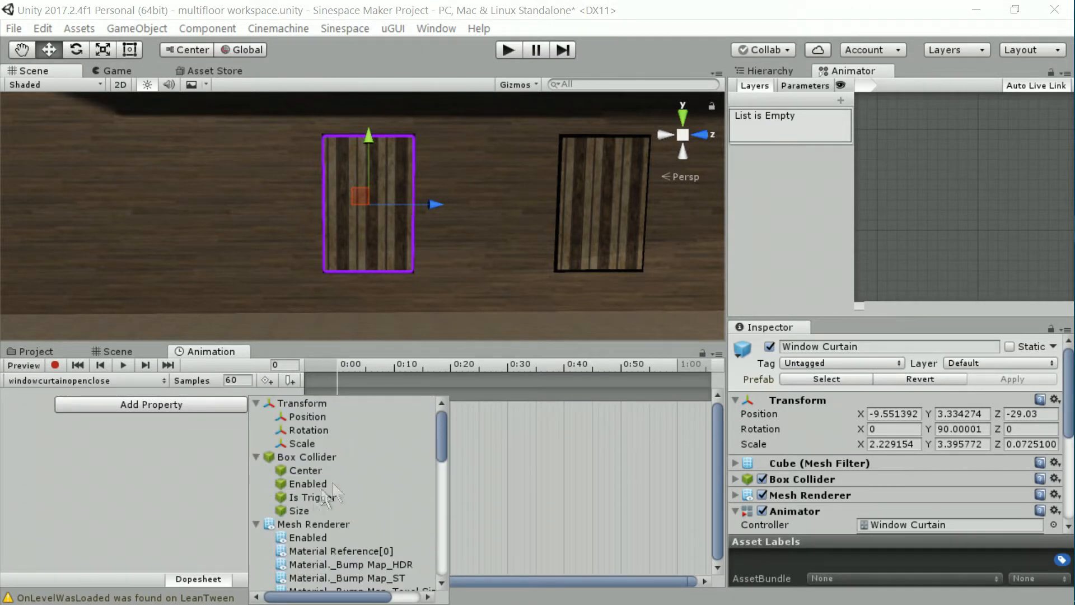
left_click(255, 523)
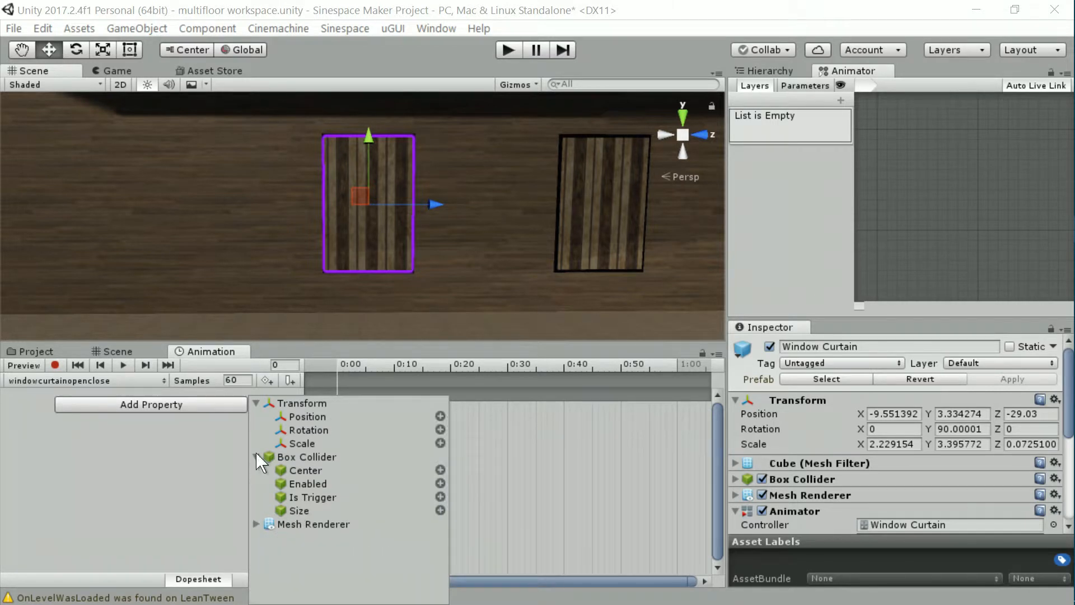
left_click(257, 455)
left_click(254, 403)
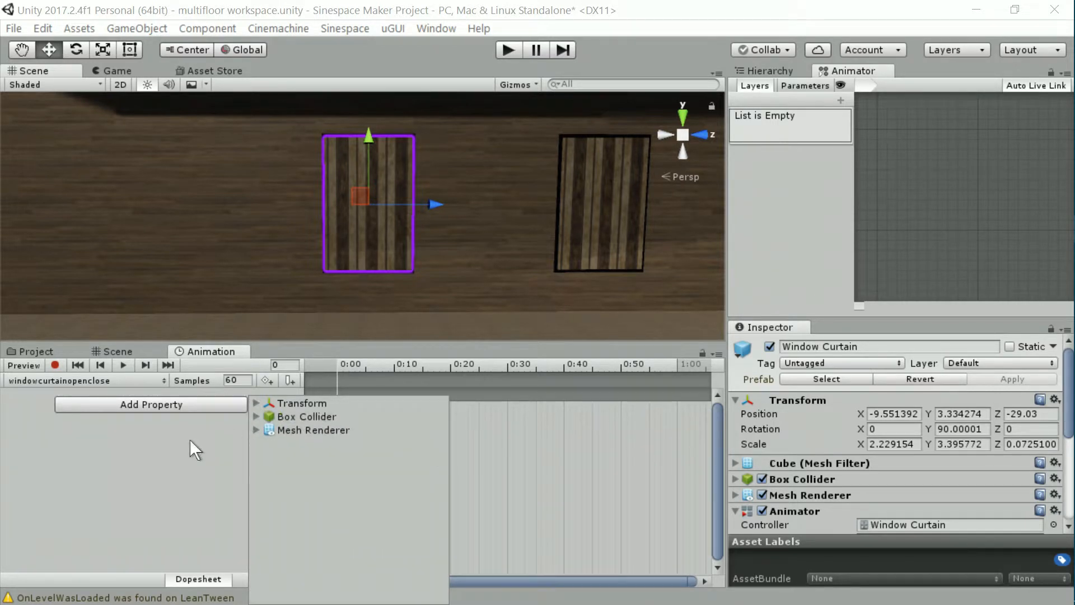
left_click(169, 428)
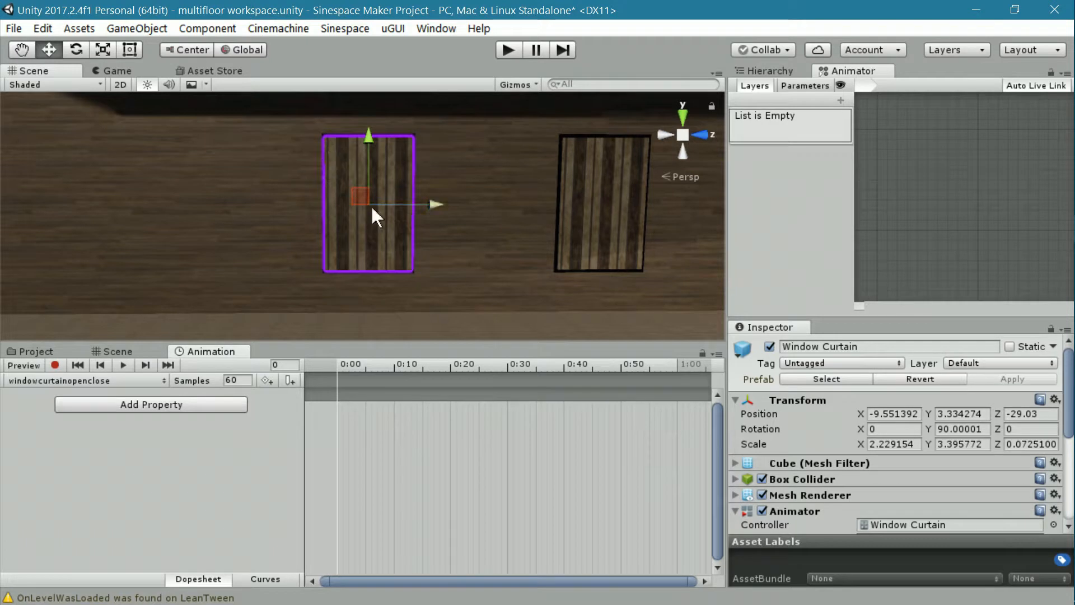
Shrink the Window Curtain vertically with the Scale tool to a Y scale of about 3.14
left_click(76, 49)
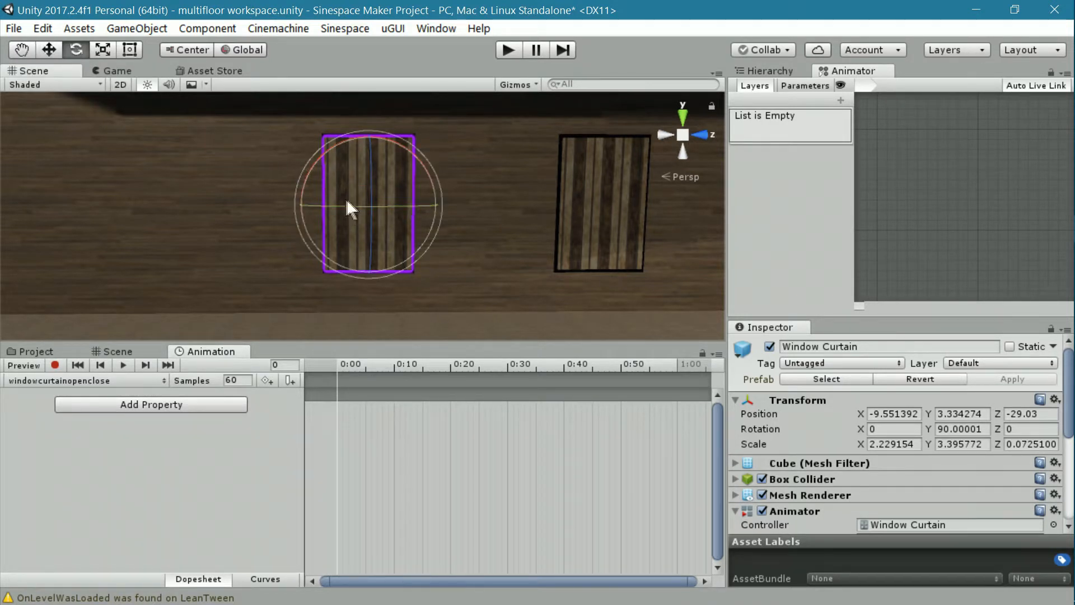
left_click(101, 50)
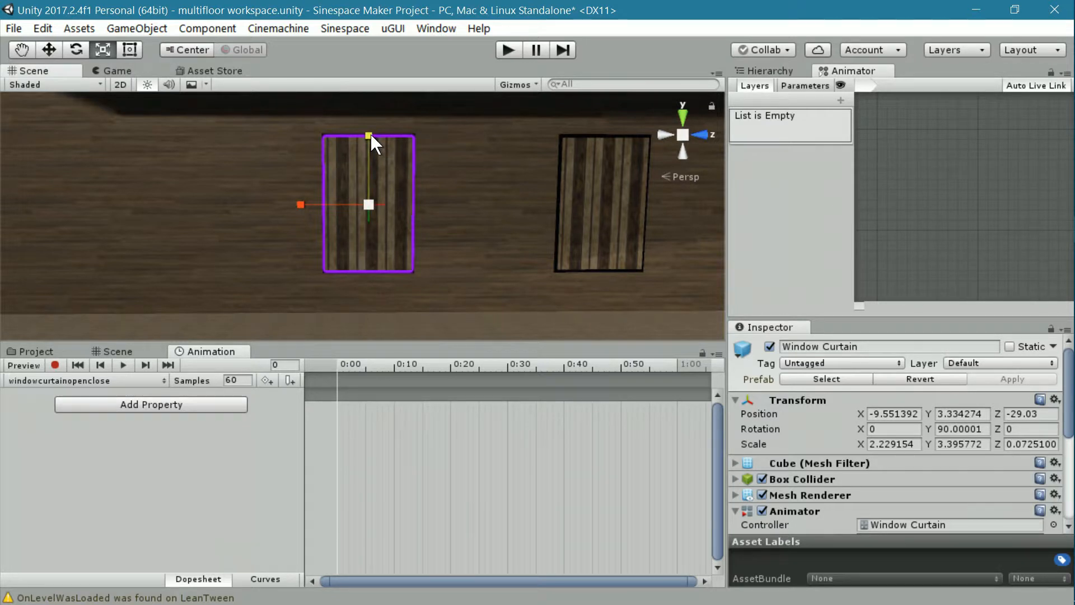
left_click_drag(370, 133, 371, 140)
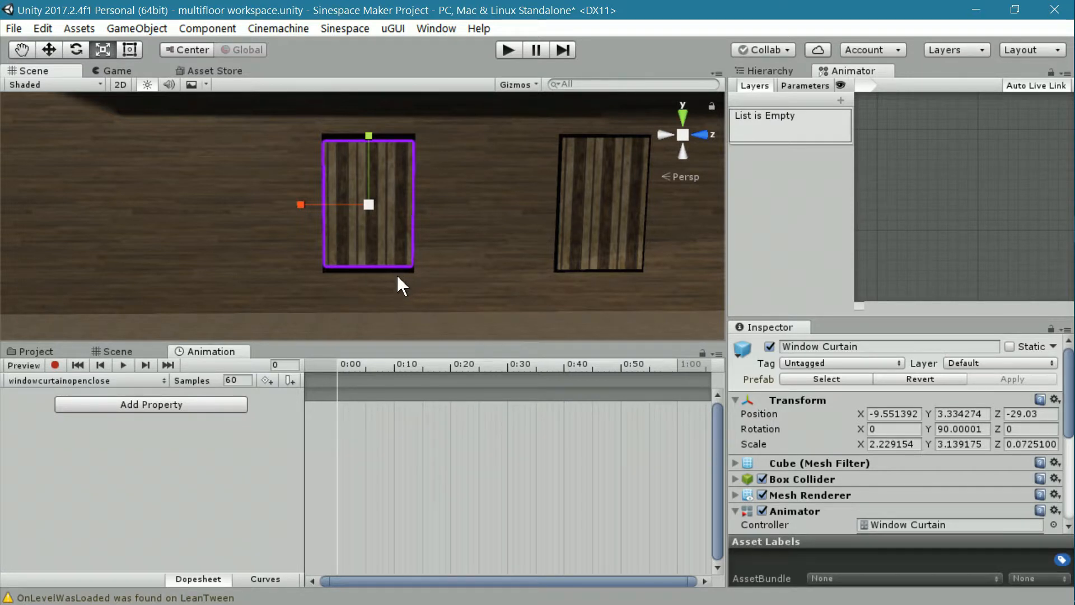
Undo the curtain's vertical scaling and switch to the Rect tool for resizing it by its edges
key("ctrl+z")
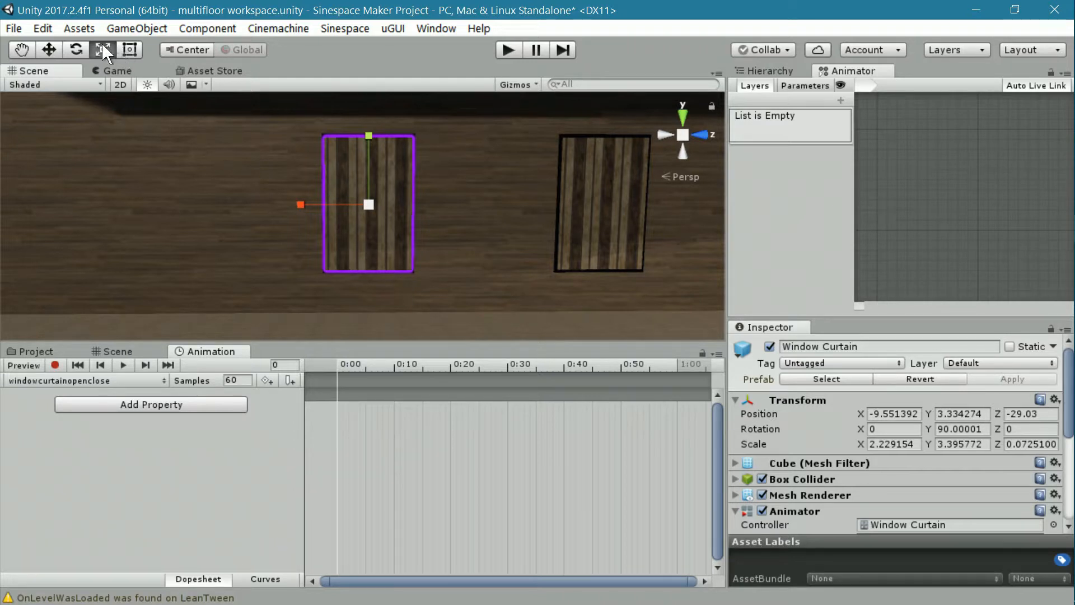
left_click(129, 48)
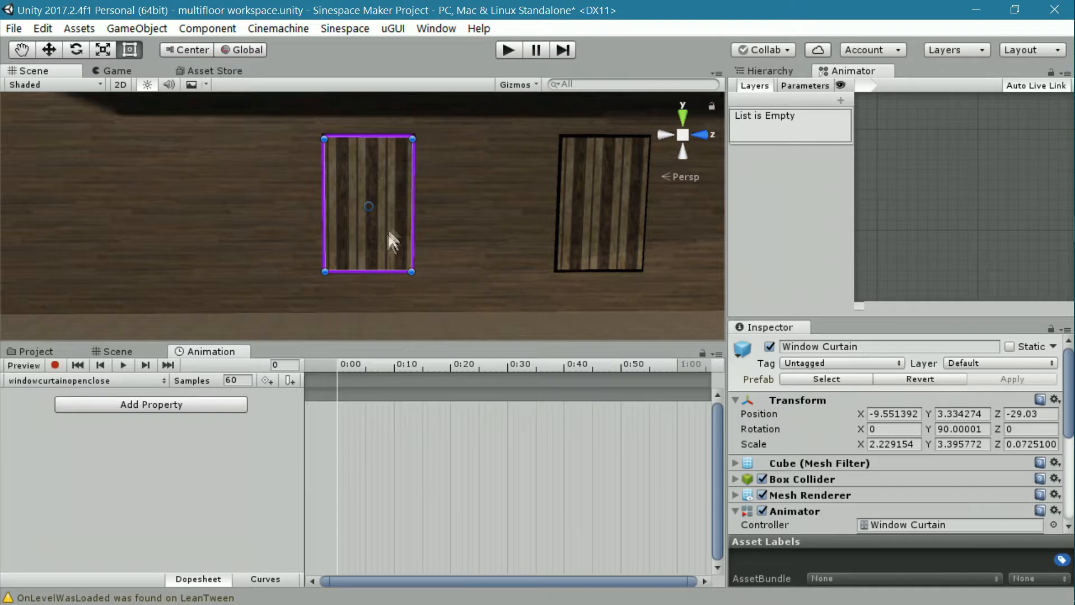
scroll(356, 207, "up", 3)
middle_click_drag(465, 232, 463, 235)
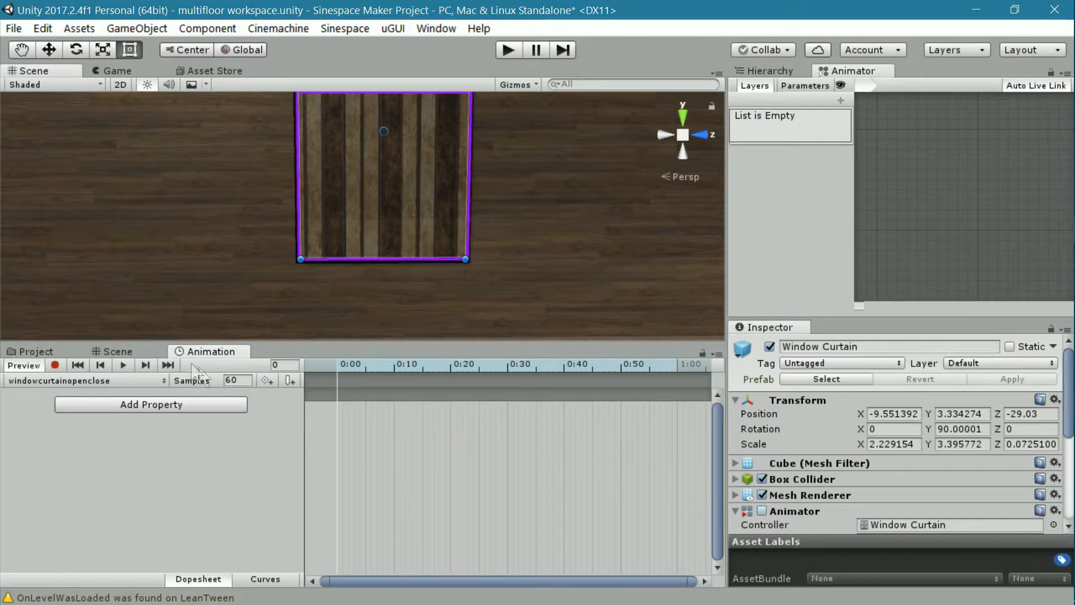
Start recording the clip and key the closed curtain at frame 0 by nudging its lower edge to a Y scale of about 3.38
left_click(55, 366)
left_click(381, 259)
left_click_drag(382, 259, 382, 258)
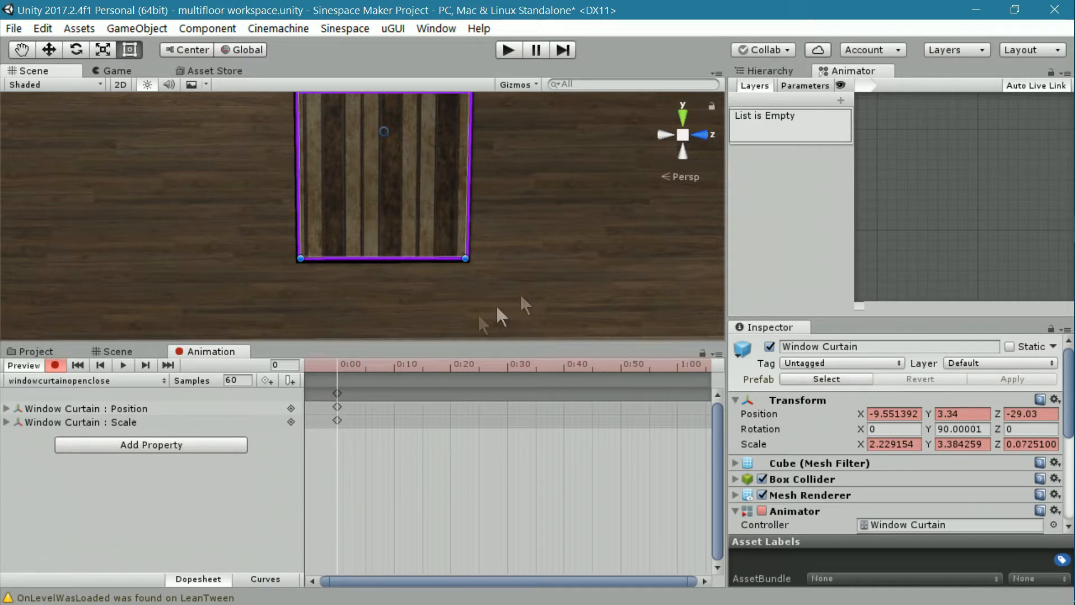
Key the open curtain at frame 10 by raising its lower edge to a Y scale of about 1.16, and stop recording
scroll(538, 253, "down", 5)
middle_click_drag(517, 238, 518, 251)
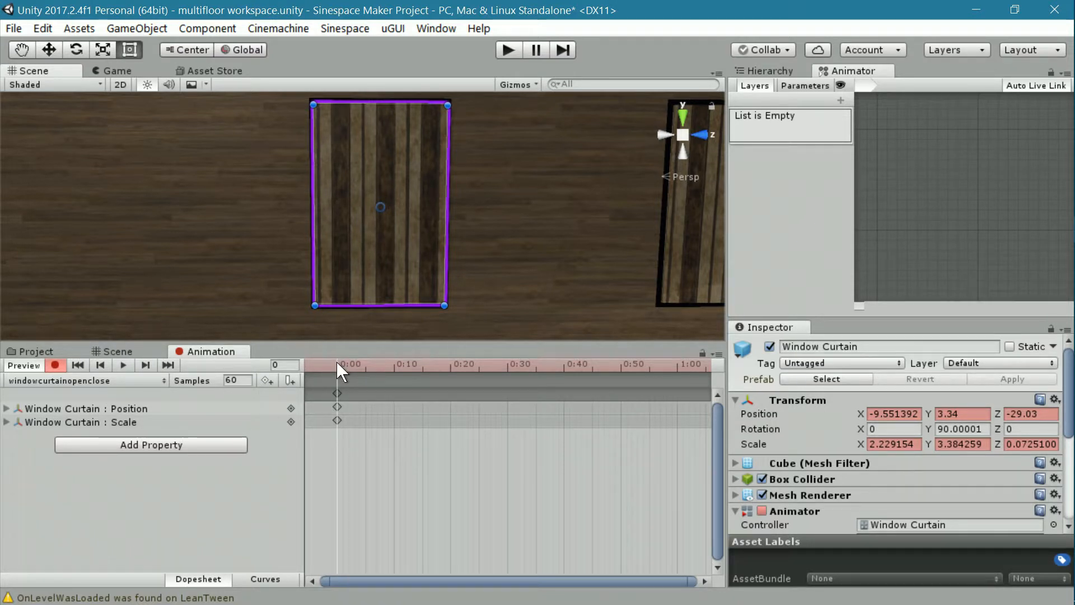
left_click_drag(337, 361, 395, 360)
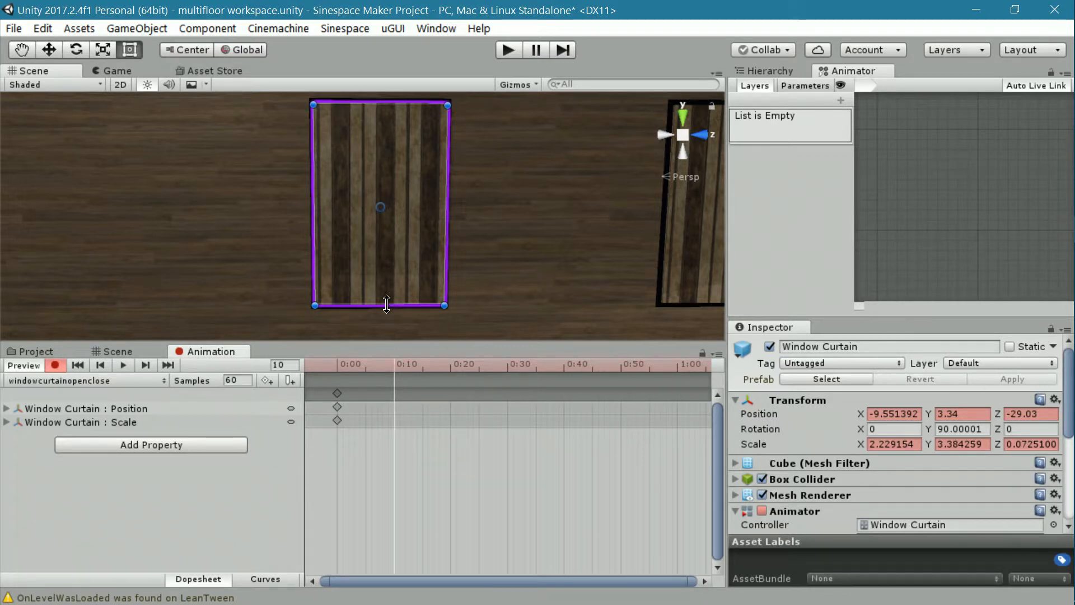
left_click_drag(386, 304, 384, 176)
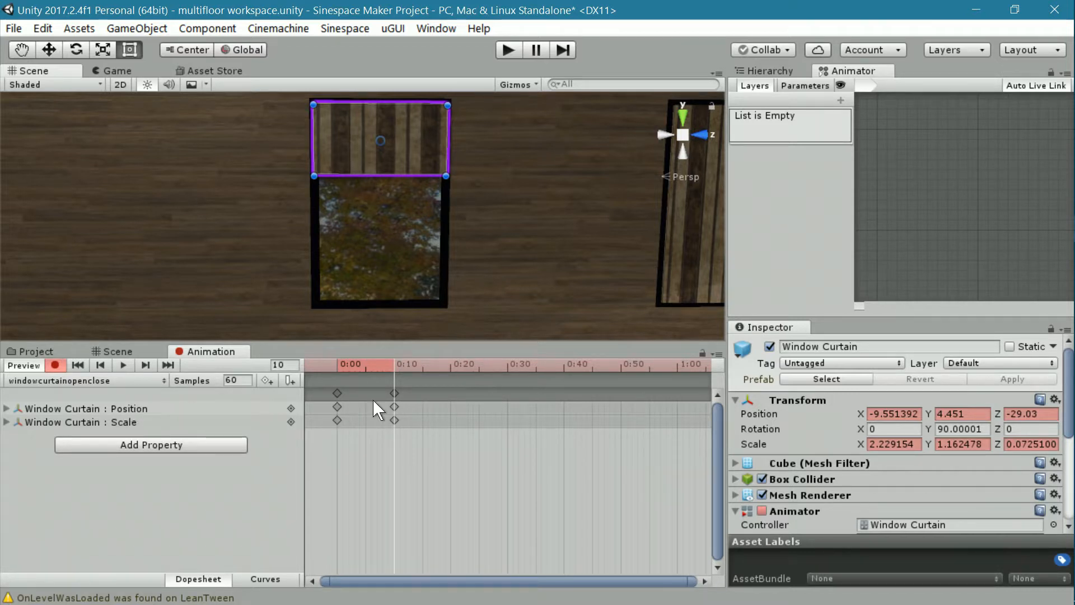
left_click(54, 365)
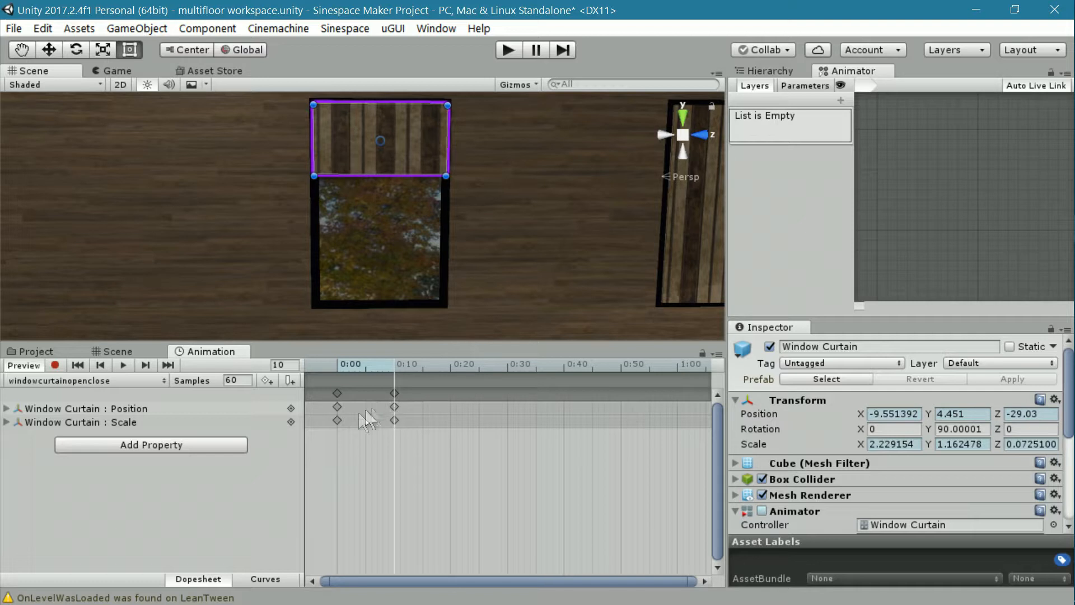
Play back the windowcurtainopenclose clip and set its Samples rate to 3
scroll(351, 418, "up", 1)
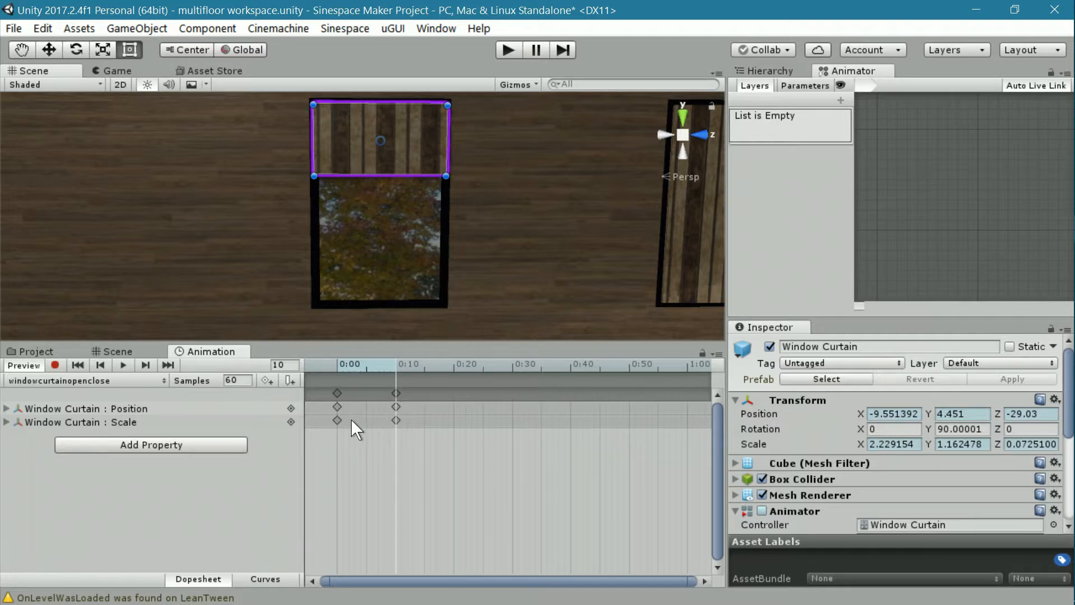
left_click(123, 367)
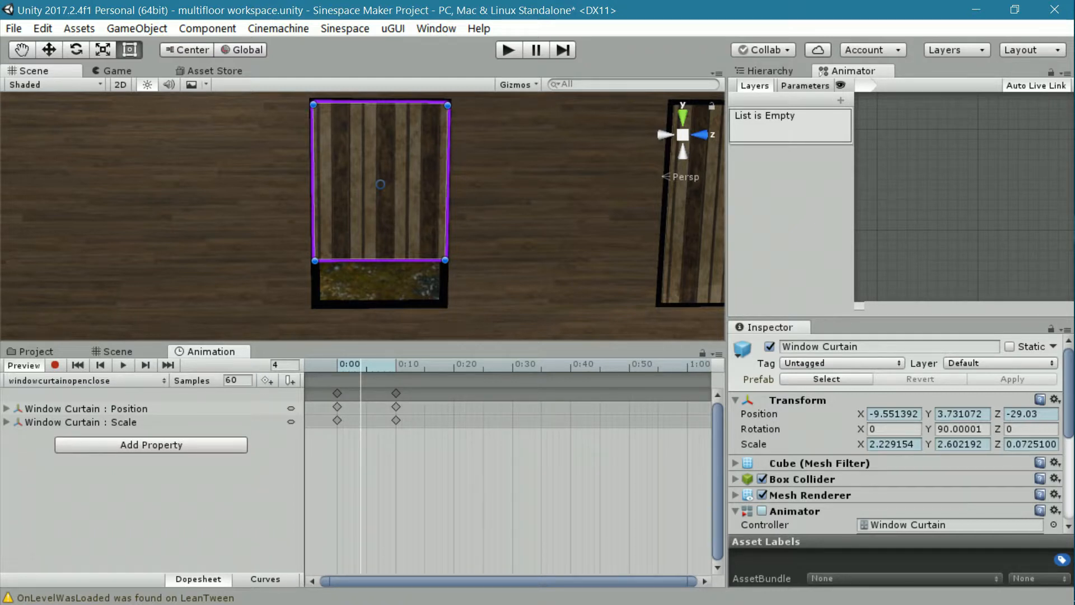
left_click_drag(283, 364, 269, 367)
key("Tab")
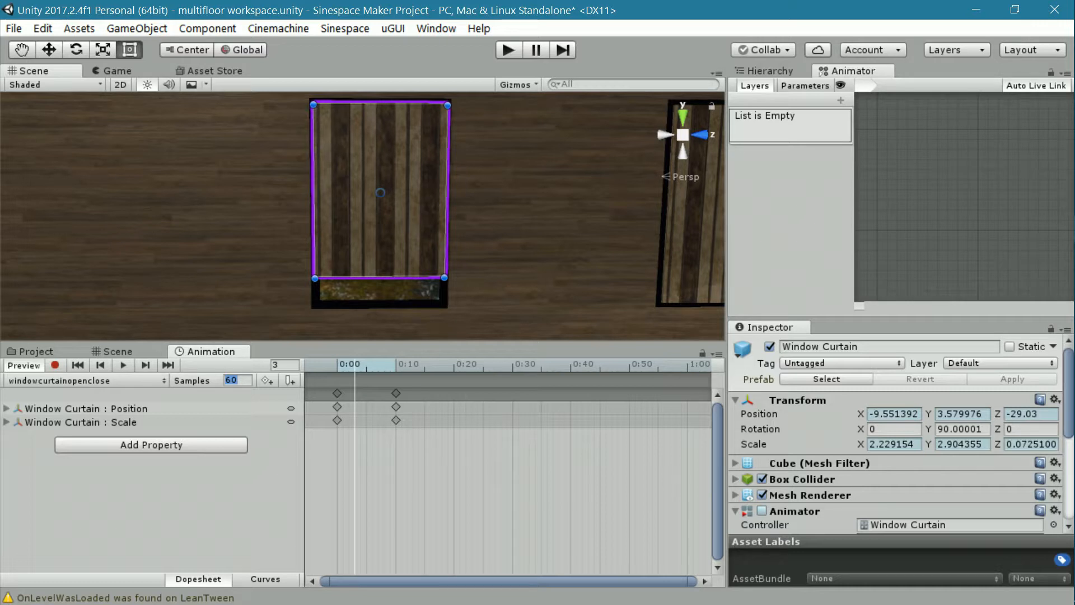
type("3")
key("Return")
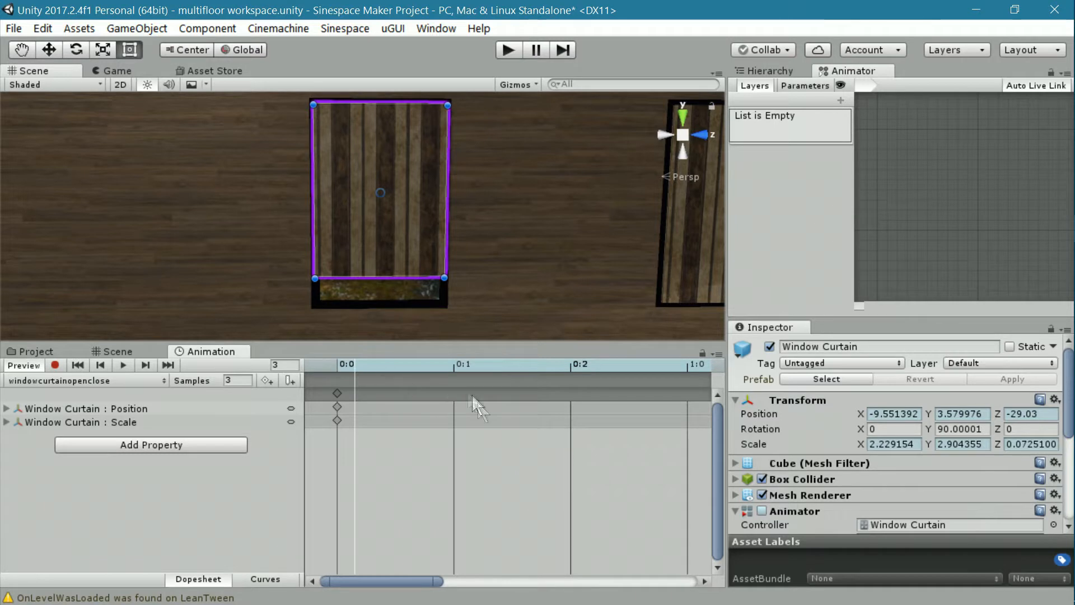
Show the slowed clip's full timeline, play it from the start and rewind to frame 0
left_click_drag(439, 579, 696, 585)
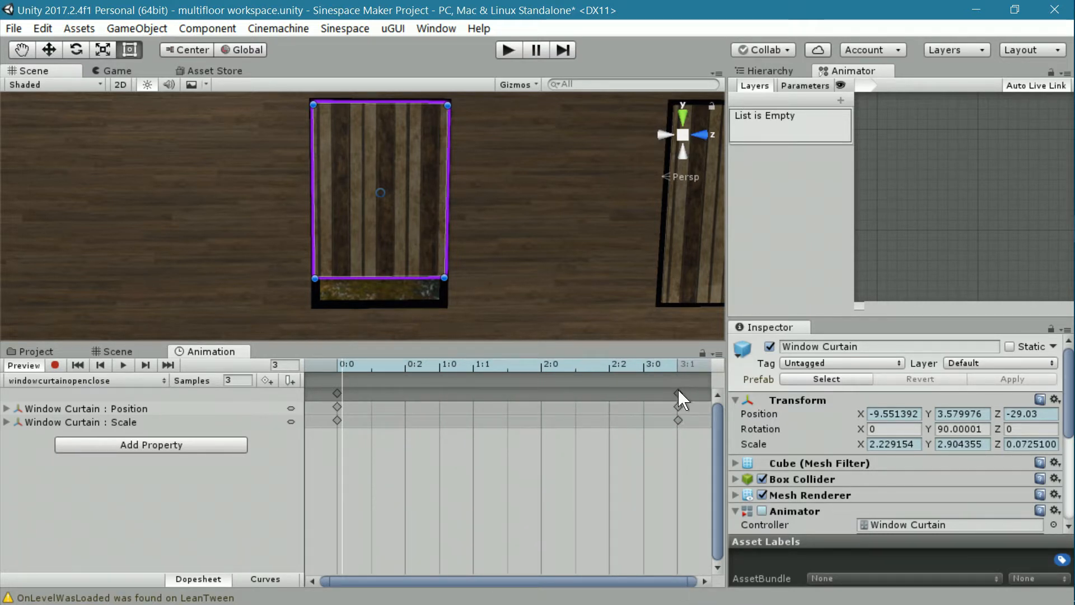
left_click(340, 363)
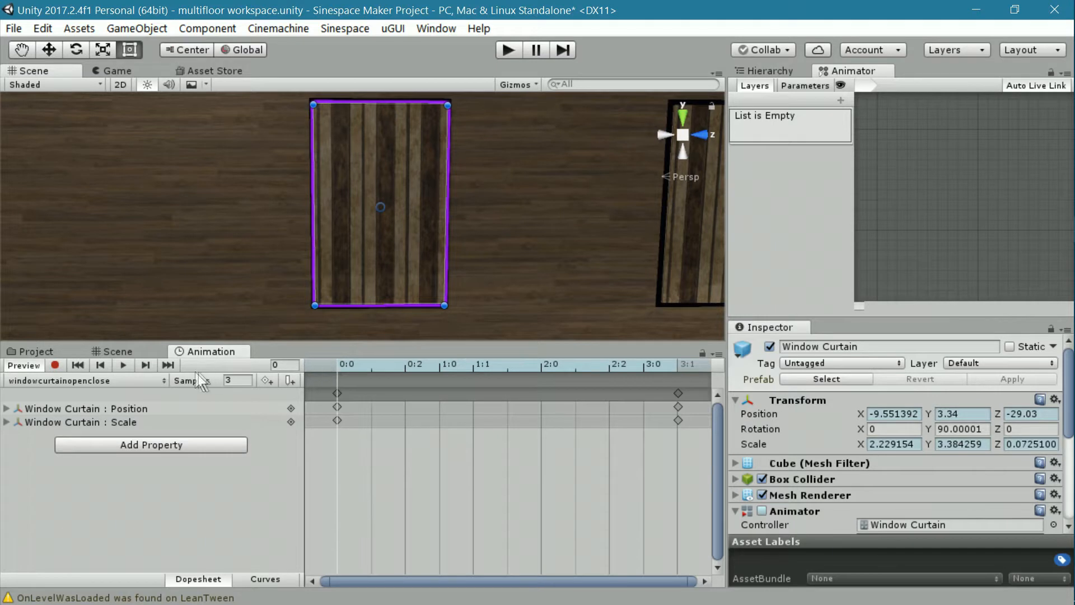
left_click(121, 365)
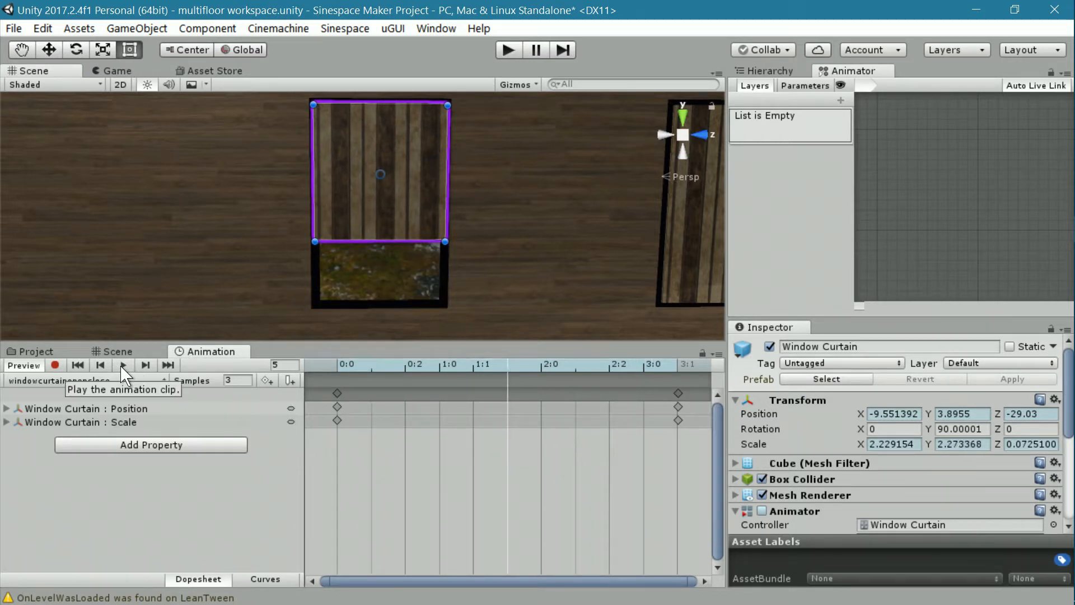
left_click(74, 364)
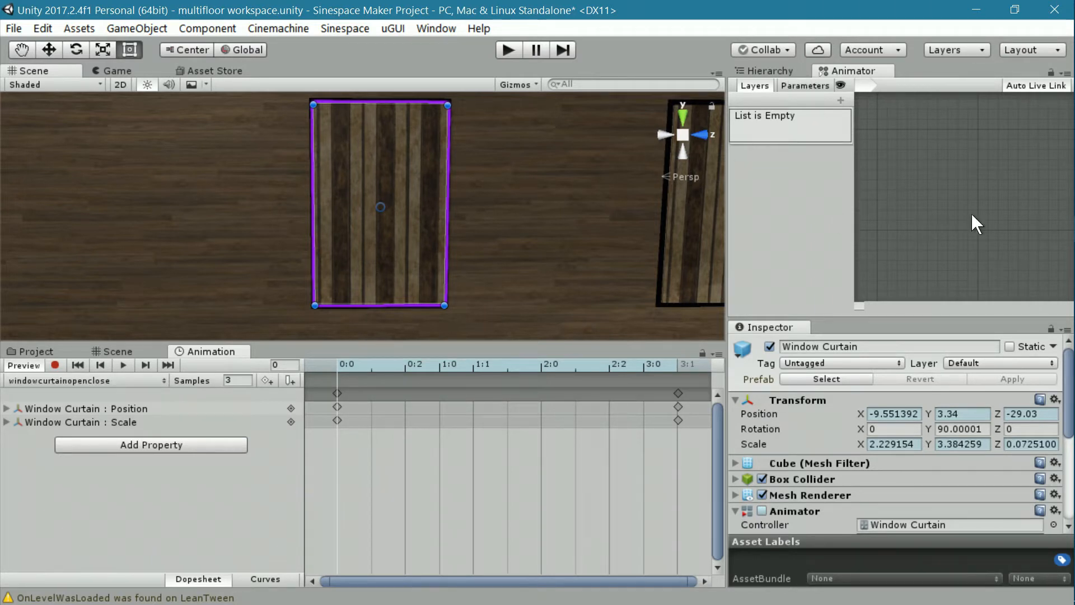
Bring the curtain's Animator graph into view and move the Entry node up, closer to Any State
left_click(940, 205)
left_click_drag(965, 202, 910, 205)
middle_click_drag(911, 205, 884, 253)
left_click_drag(1052, 115, 925, 266)
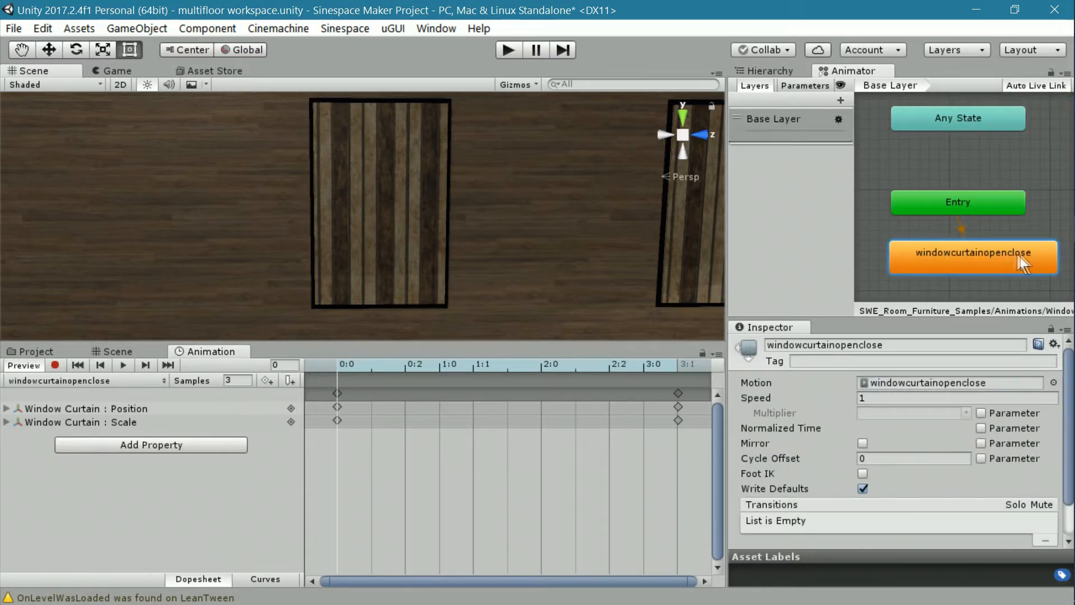
left_click(961, 202)
left_click_drag(959, 199, 958, 167)
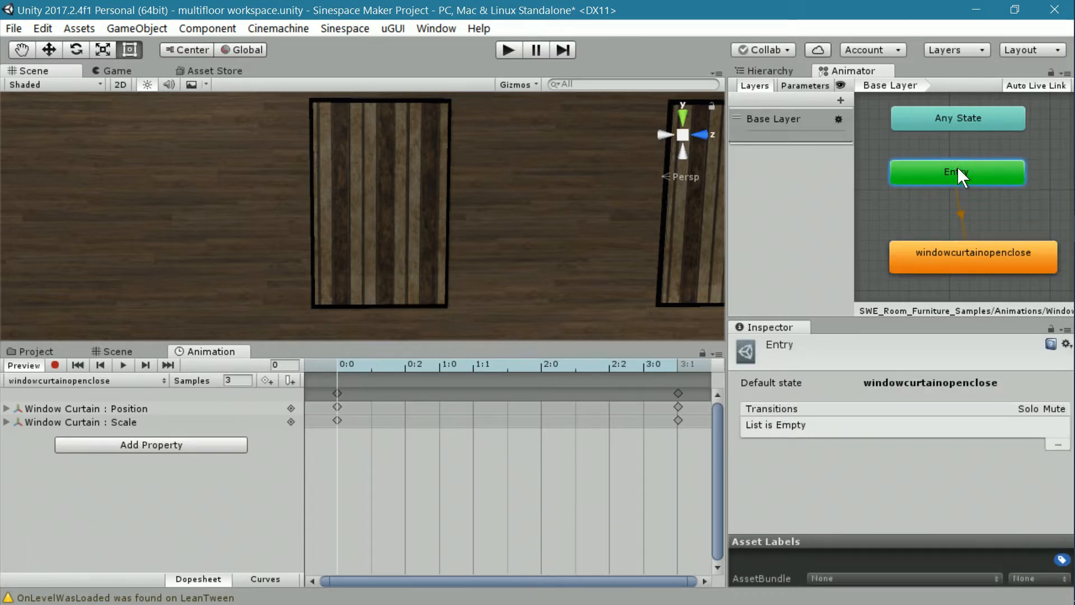
Select the Window Curtain in the scene hierarchy and enable its Animator component
left_click(768, 71)
scroll(783, 263, "down", 3)
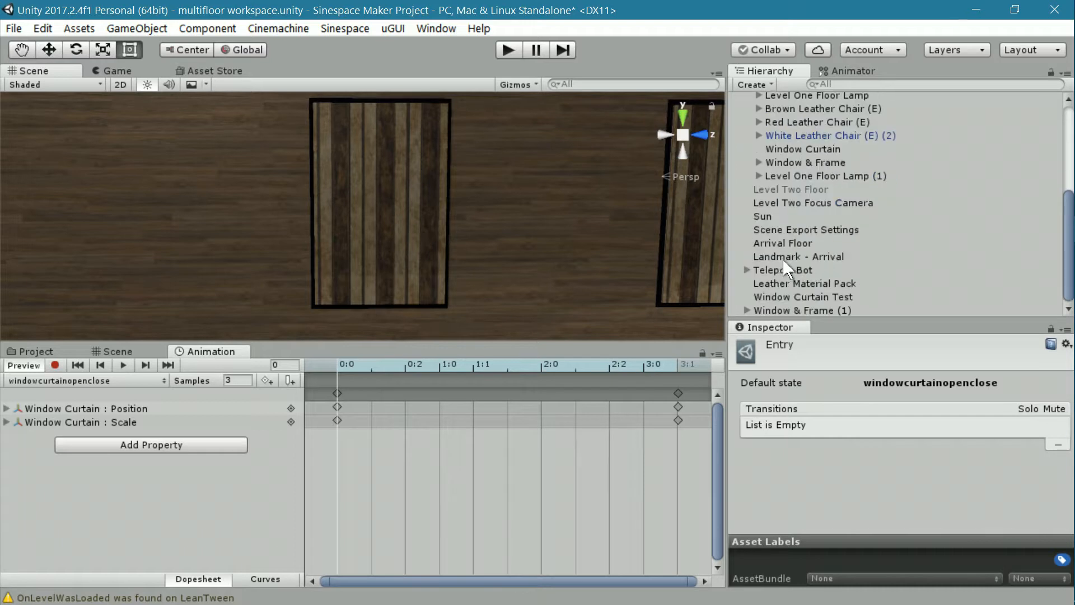
scroll(785, 247, "up", 3)
left_click(791, 198)
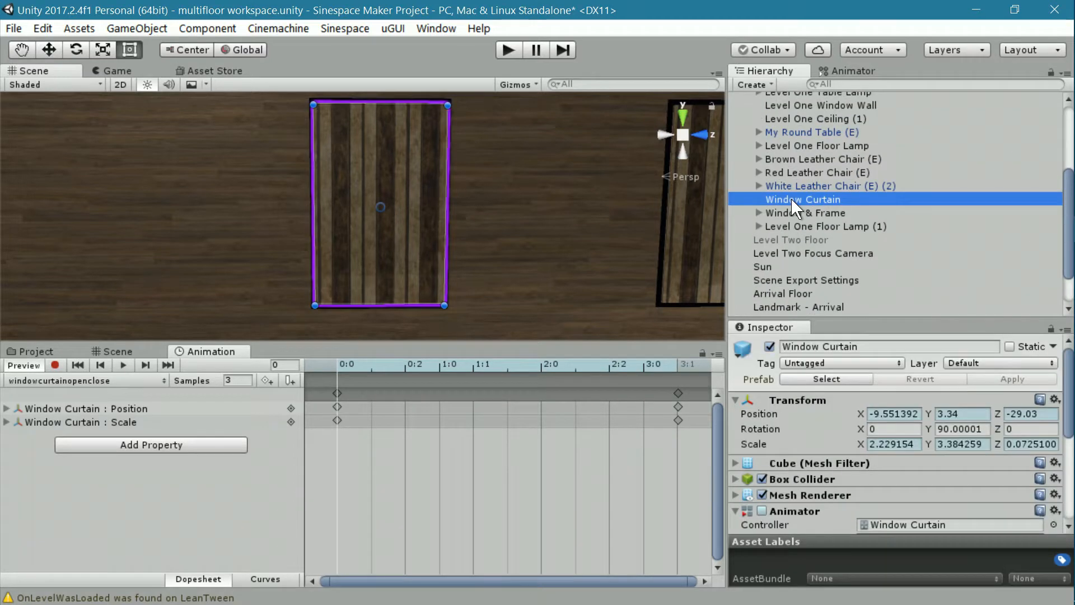
left_click_drag(940, 316, 938, 223)
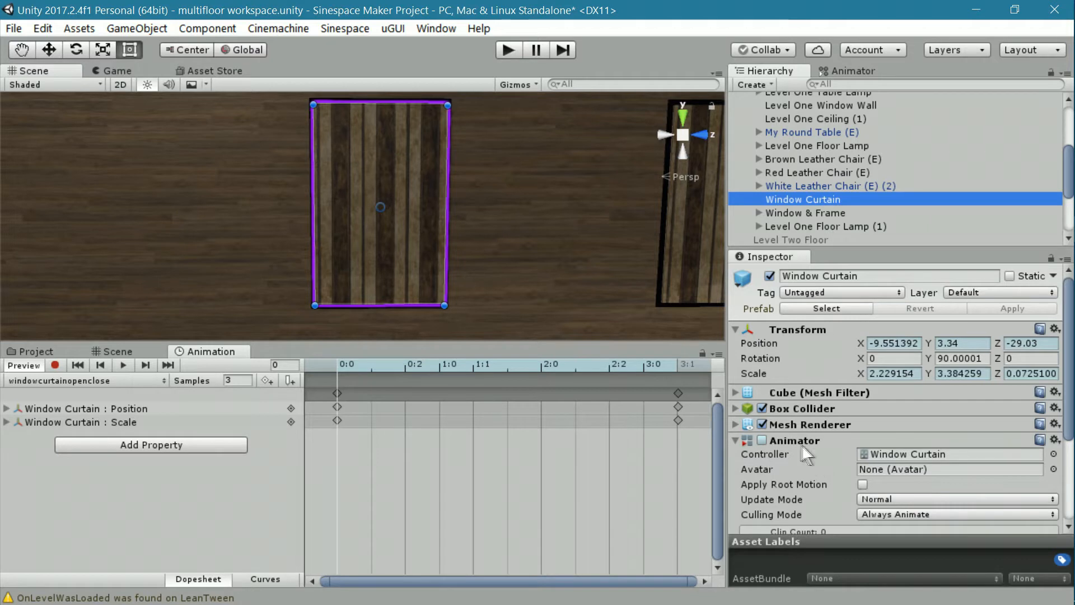
left_click(762, 440)
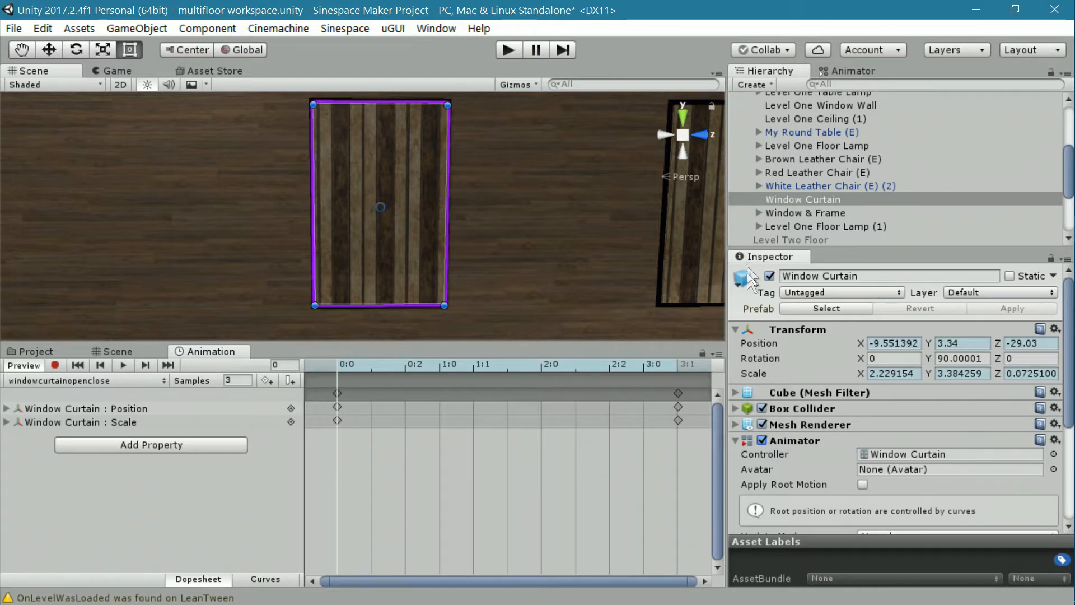
Widen the Animator and Inspector area and rename the windowcurtainopenclose state in the Animator graph as Open
left_click_drag(730, 307, 670, 309)
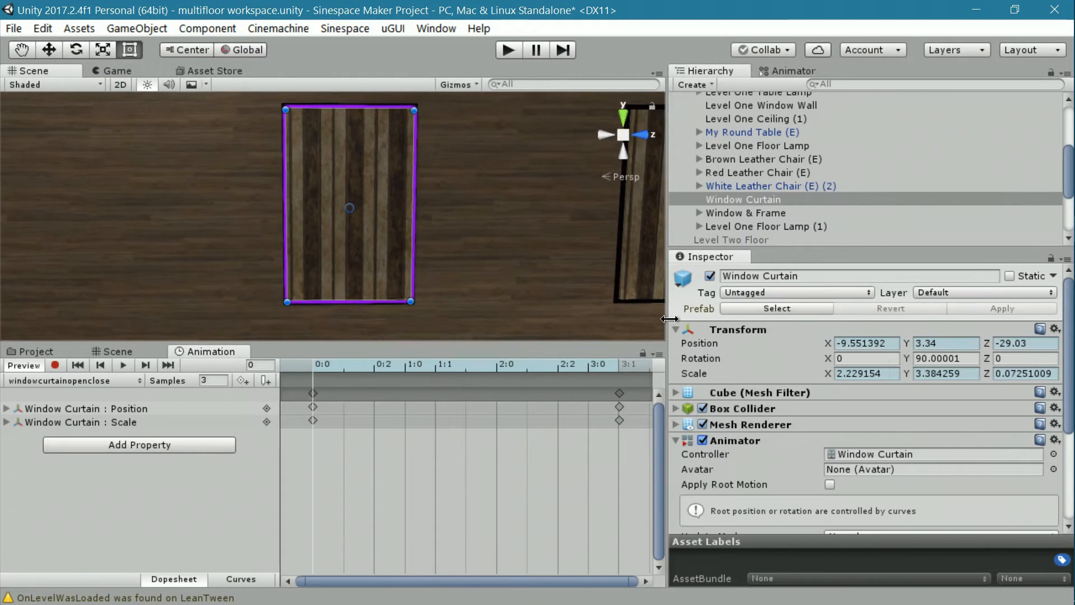
left_click(789, 72)
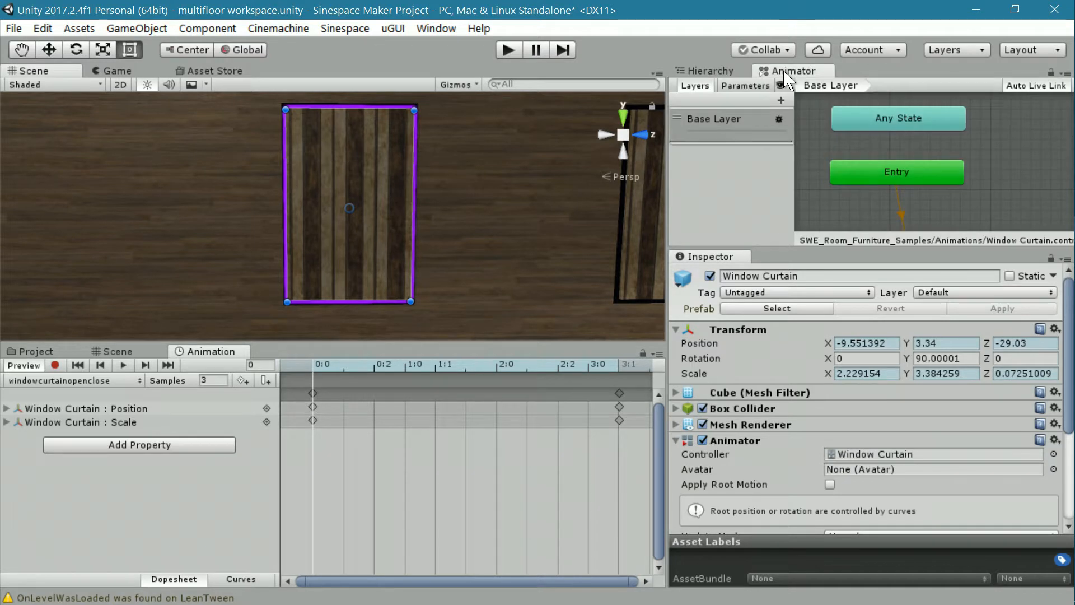
left_click(865, 193)
left_click(869, 169)
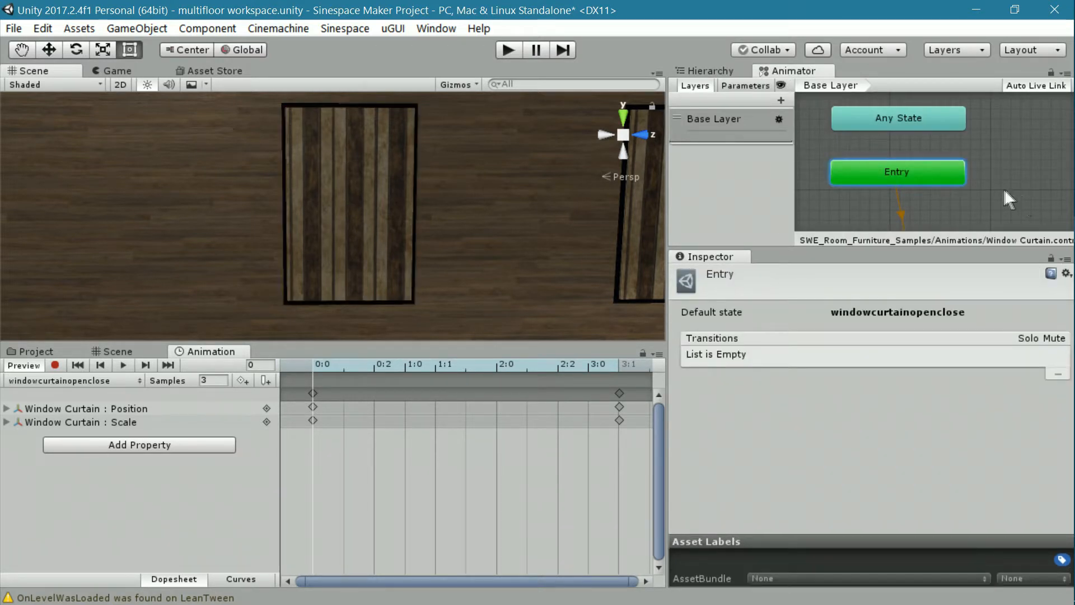
middle_click_drag(989, 186, 957, 77)
left_click(879, 147)
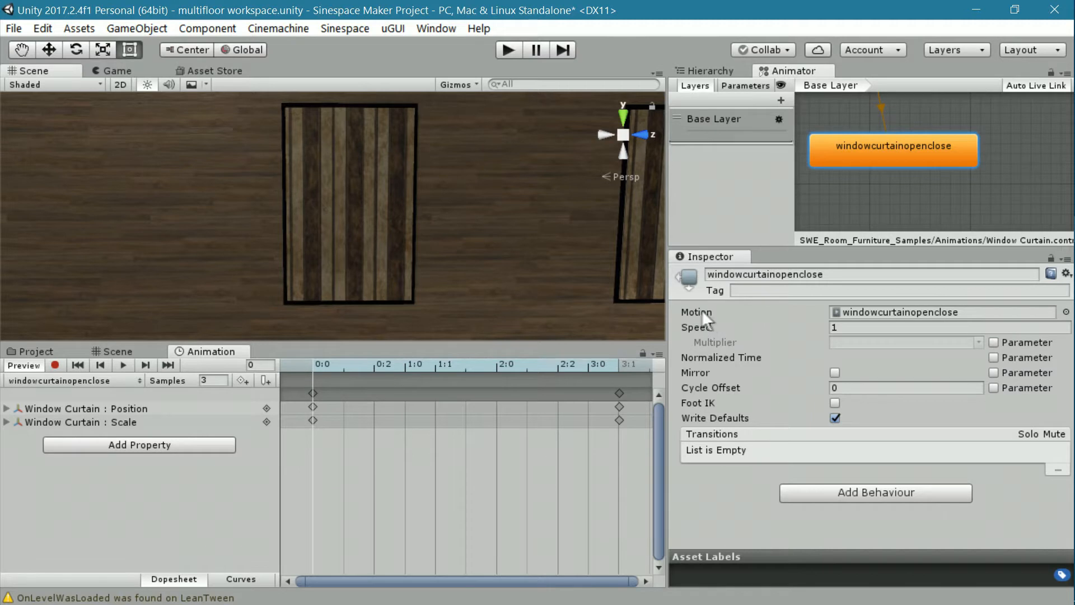
left_click_drag(823, 274, 705, 274)
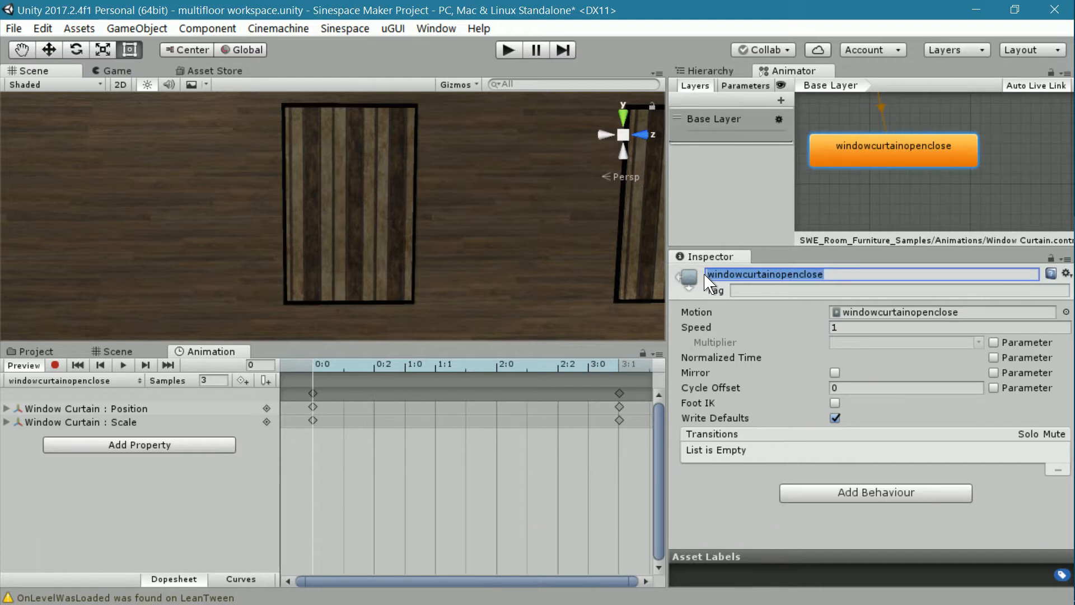
type("Opwn")
key("BackSpace")
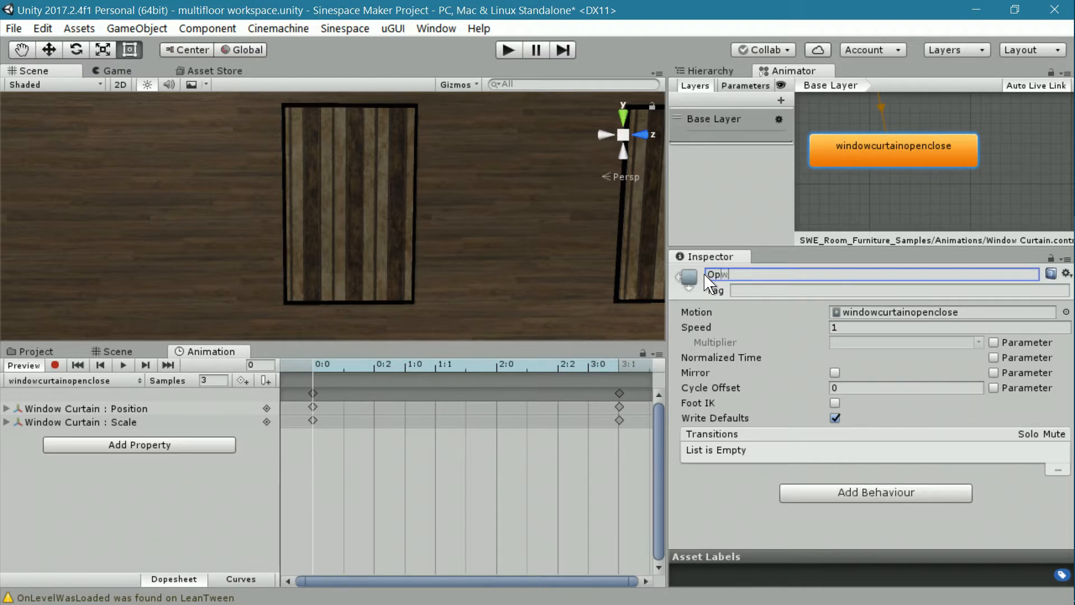
type("en")
left_click(693, 509)
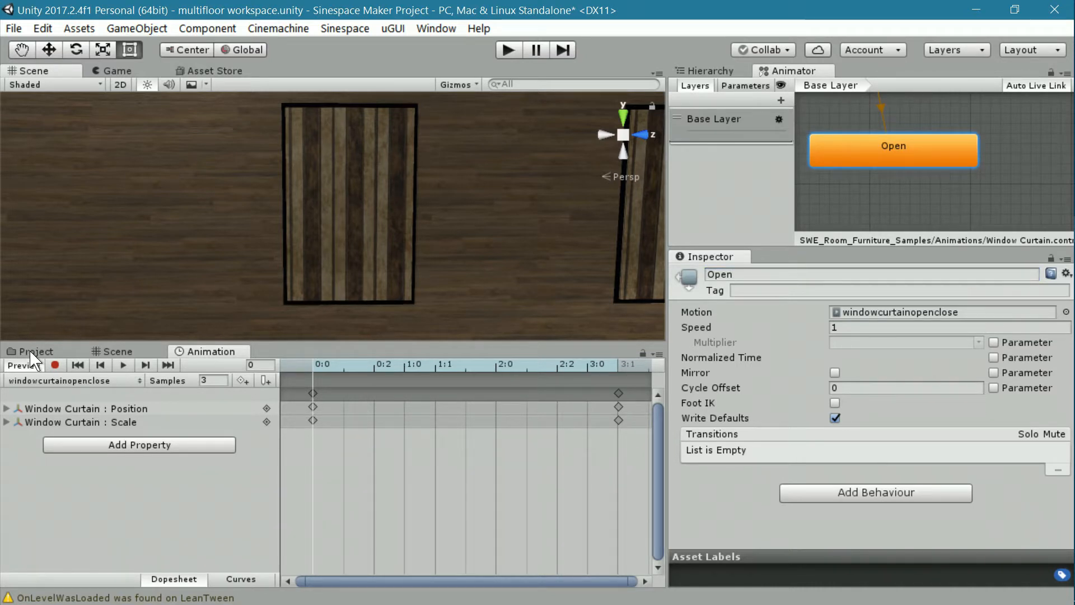
Add the windowcurtainopenclose clip from the SWE_Room_Furniture_Samples Animations folder to the Animator graph as a second state named Close
left_click(34, 352)
left_click(75, 568)
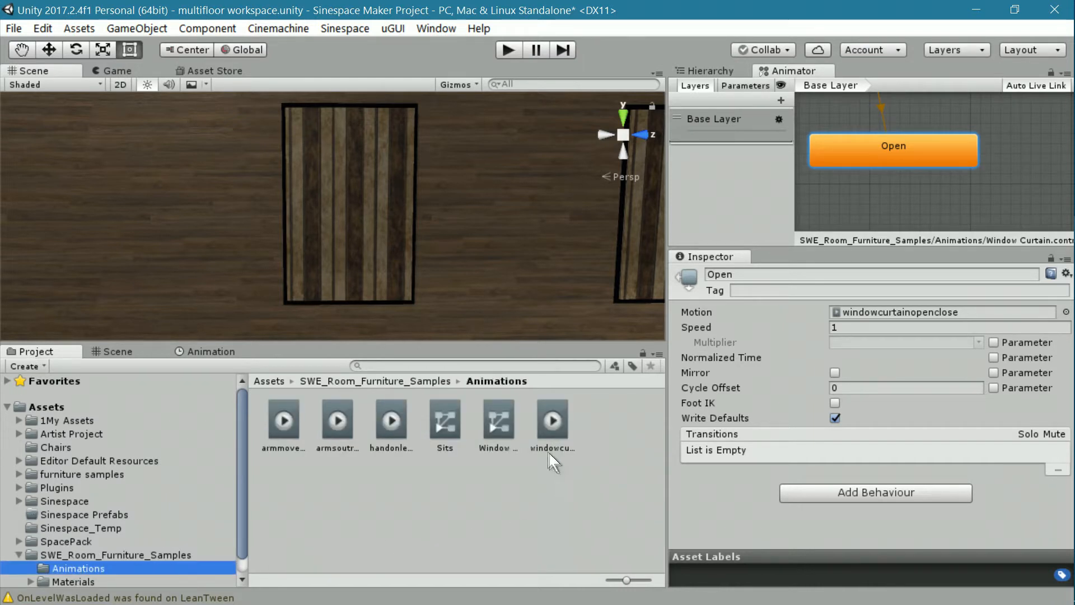
left_click(550, 419)
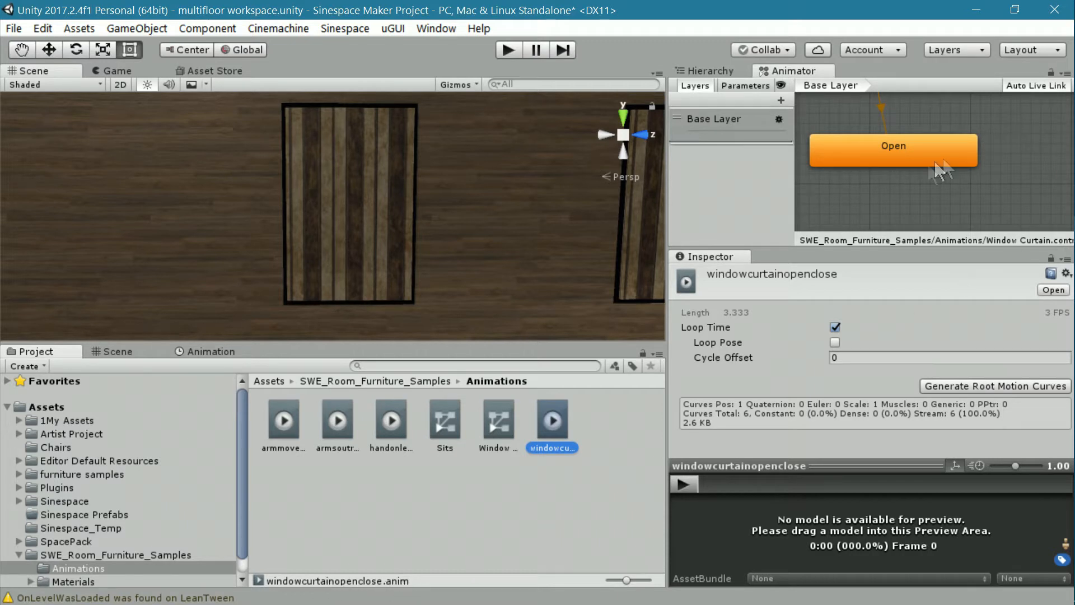
left_click_drag(553, 416, 856, 168)
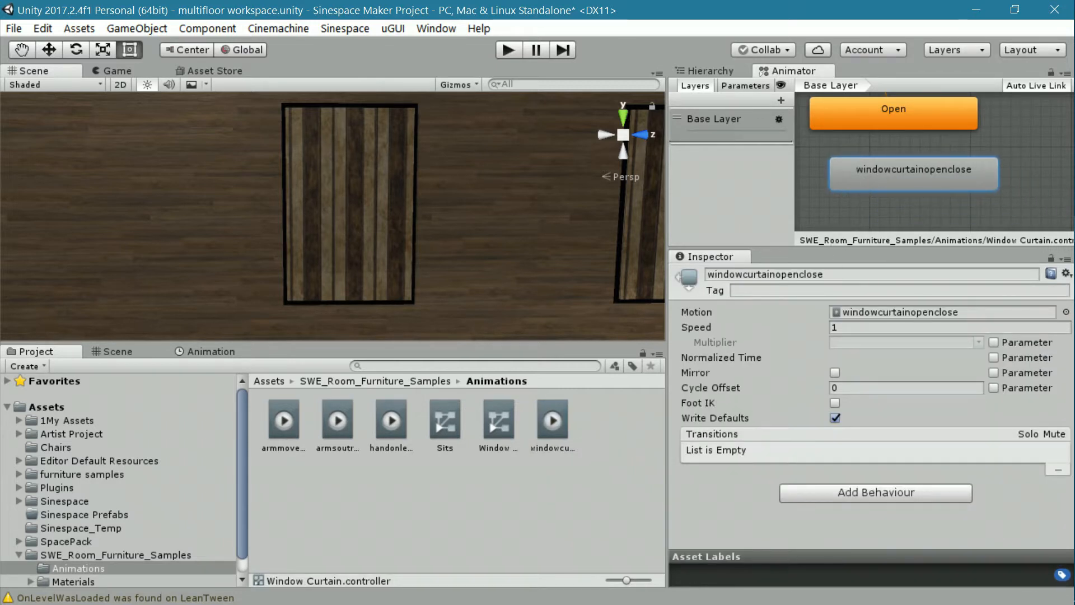
left_click_drag(827, 274, 701, 285)
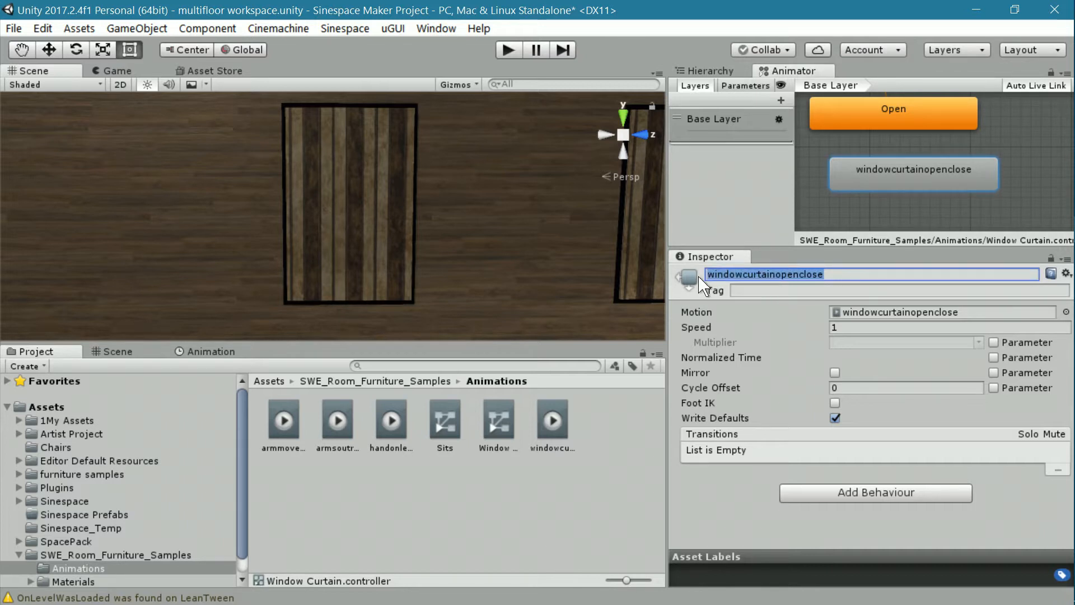
type("Close")
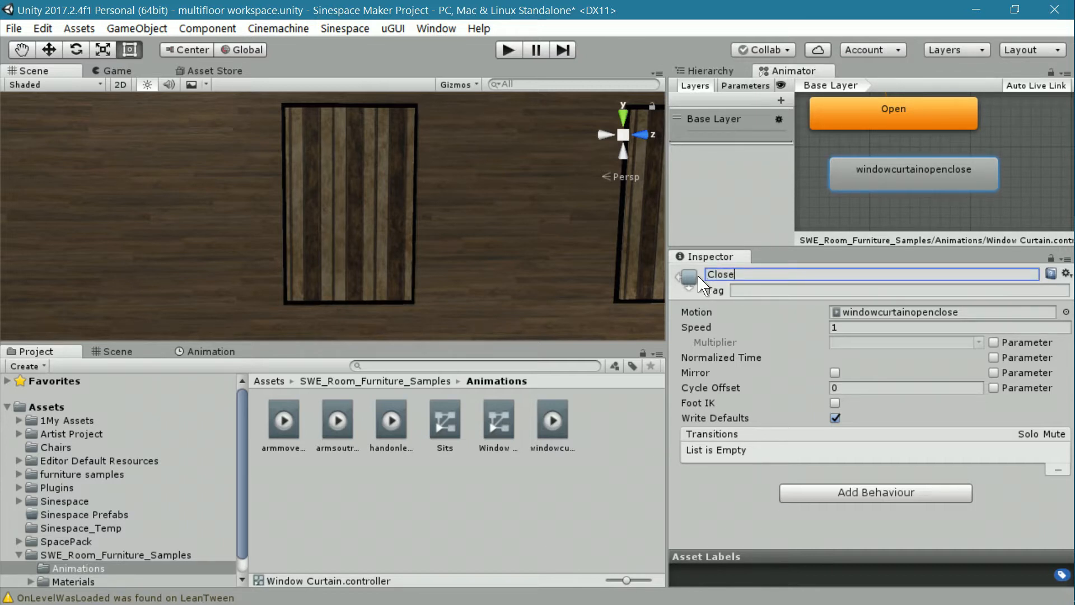
key("Return")
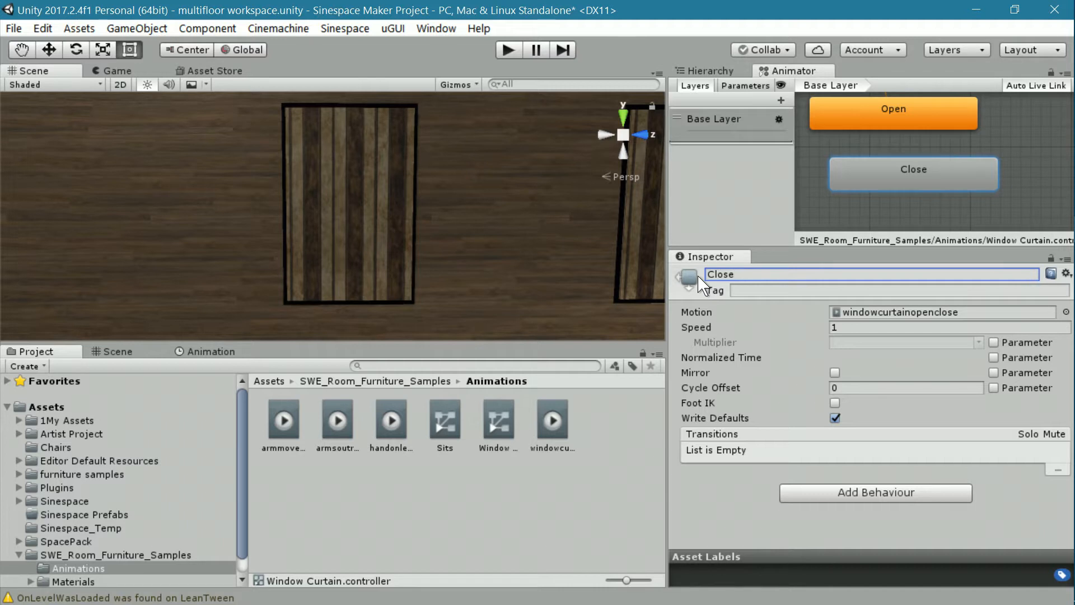
Set the Close state's speed to -1 and compare it with the Open state's settings
left_click(842, 330)
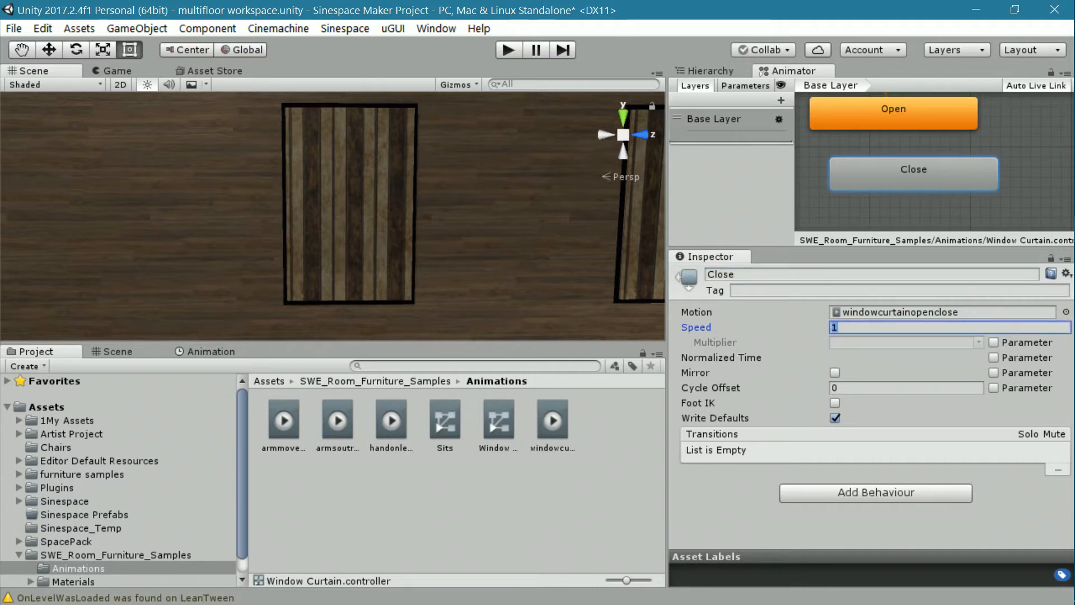
left_click(831, 327)
type("-")
left_click(881, 118)
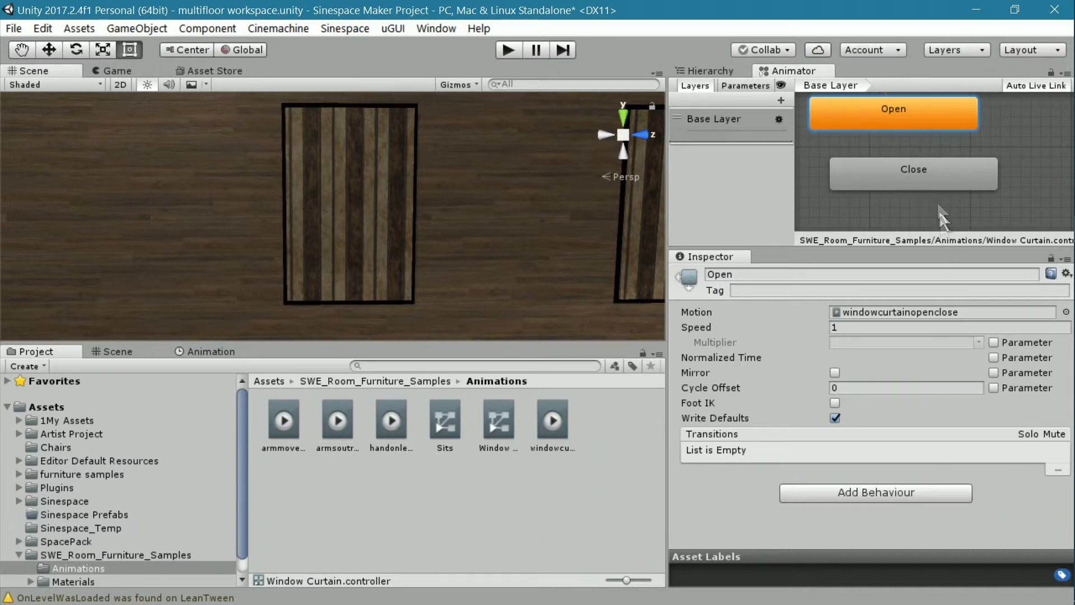
left_click(925, 176)
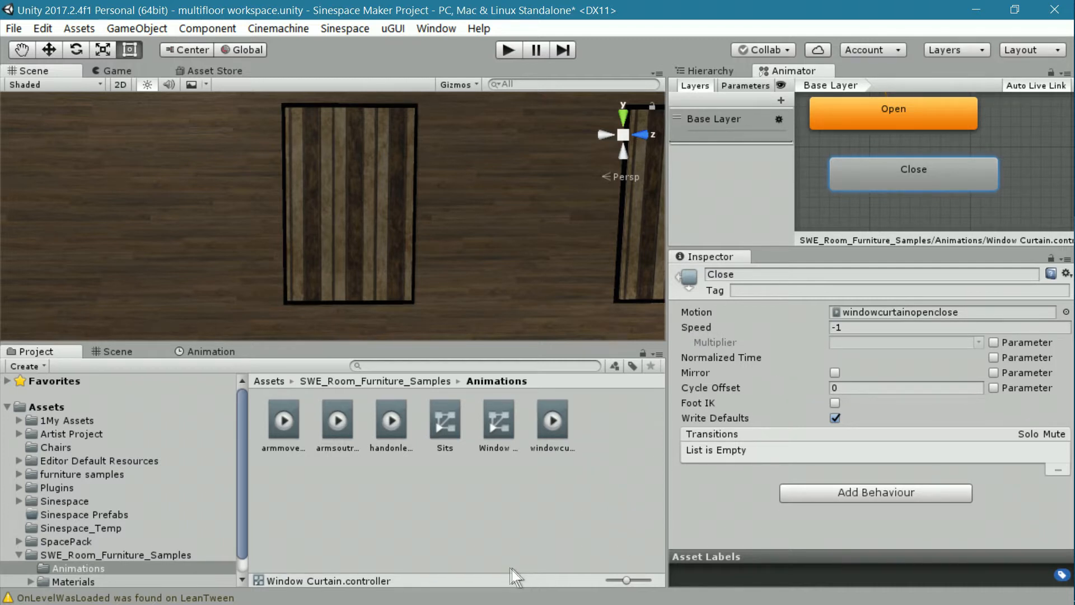
Turn off Loop Time for the windowcurtainopenclose animation clip
left_click(548, 421)
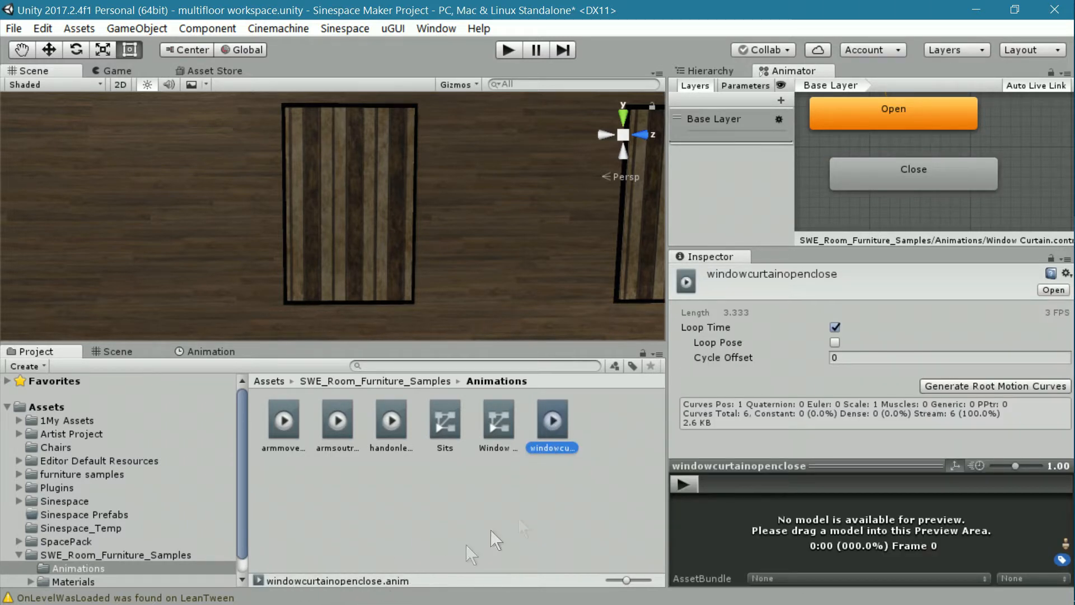
left_click(835, 328)
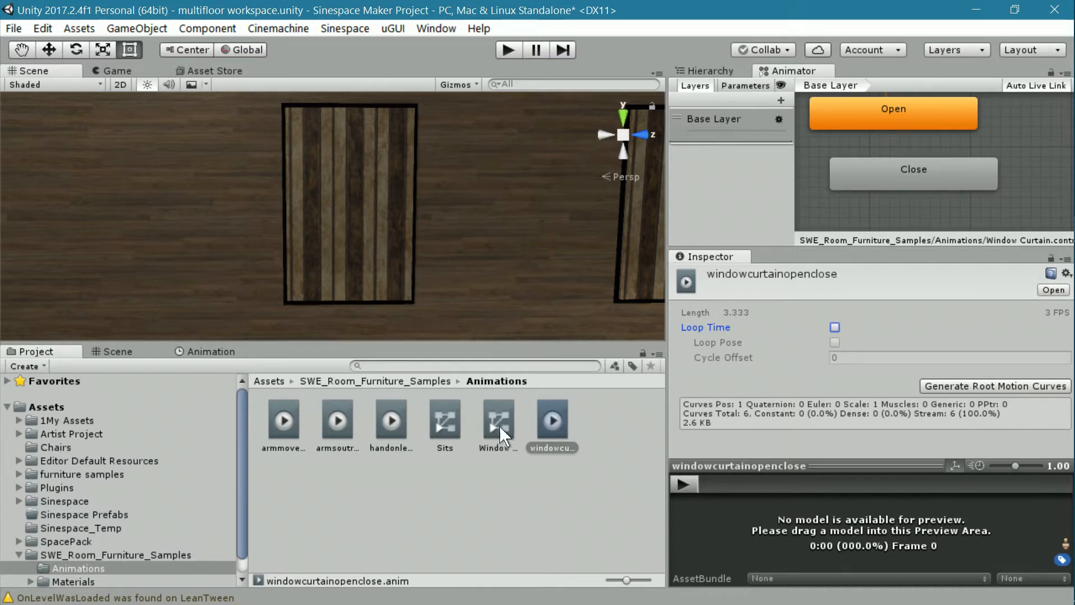
Examine the windowcurtainopenclose clip's position values at its first and last keyframes, including with the Window Curtain object selected
left_click(549, 417)
left_click(216, 351)
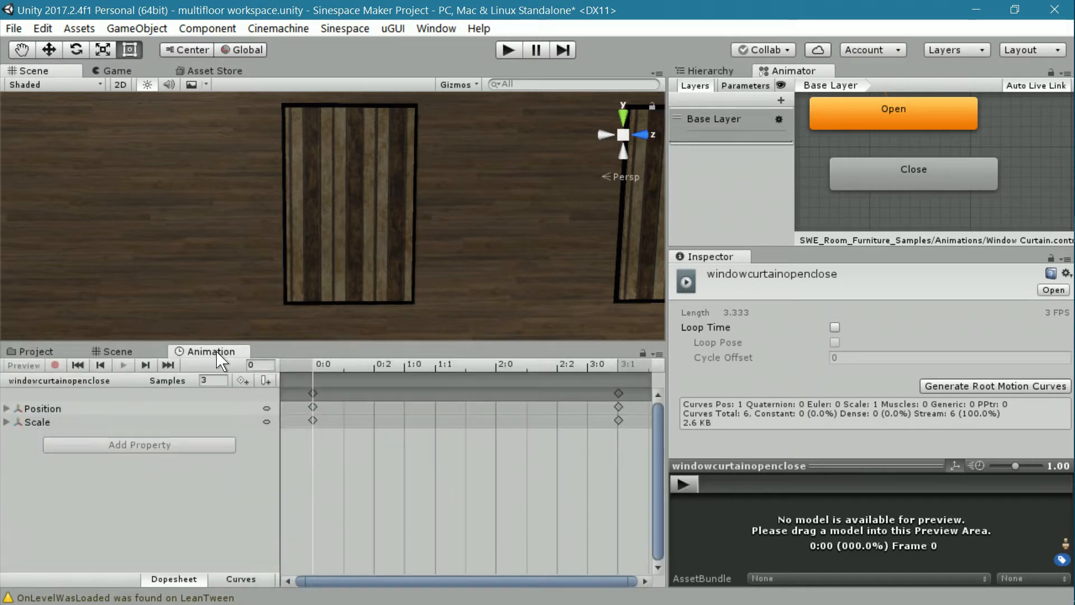
left_click(6, 408)
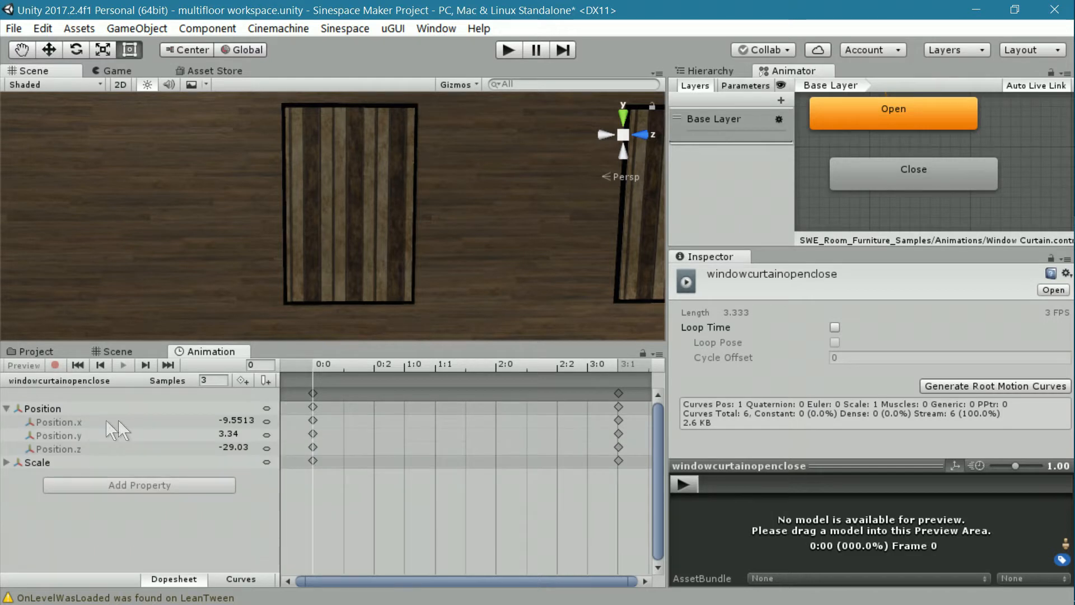
left_click_drag(452, 344, 452, 384)
left_click(710, 70)
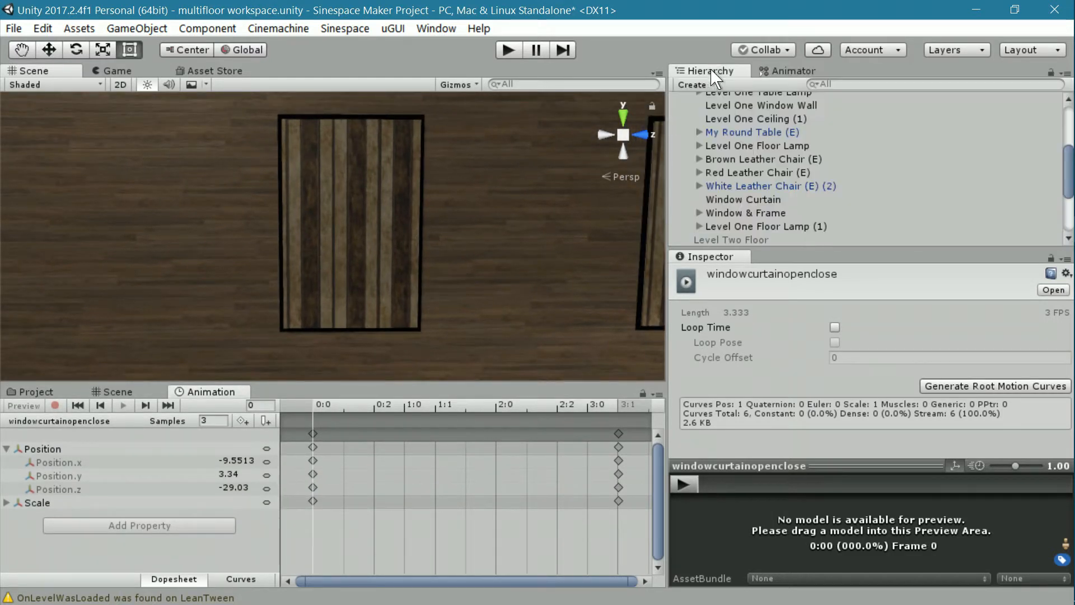
left_click_drag(893, 247, 888, 498)
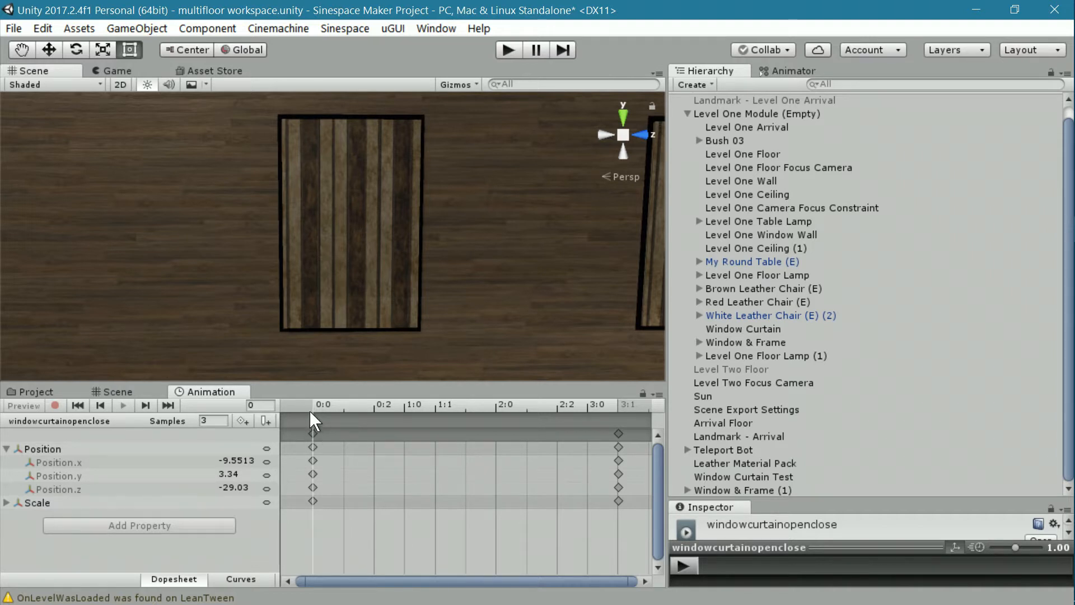
left_click_drag(310, 404, 618, 409)
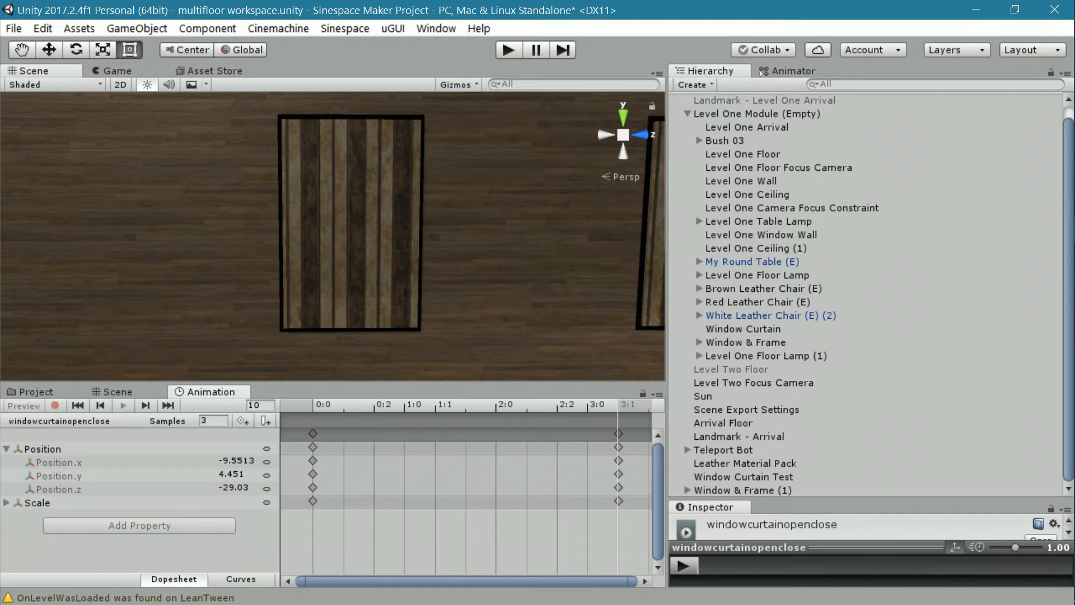
left_click(235, 487)
key("Return")
left_click(725, 328)
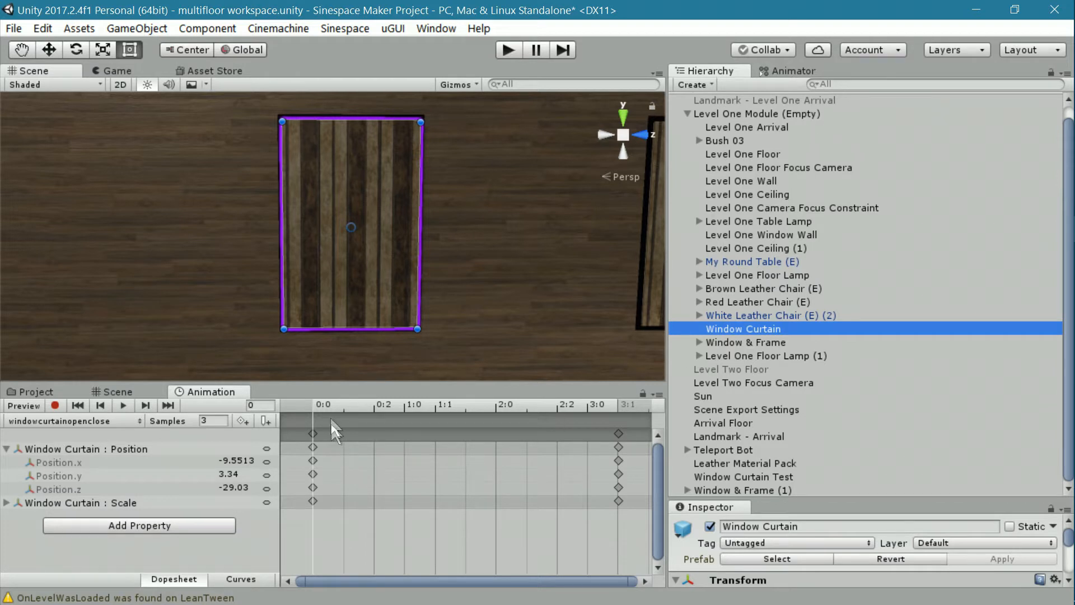
left_click(236, 473)
left_click(349, 217)
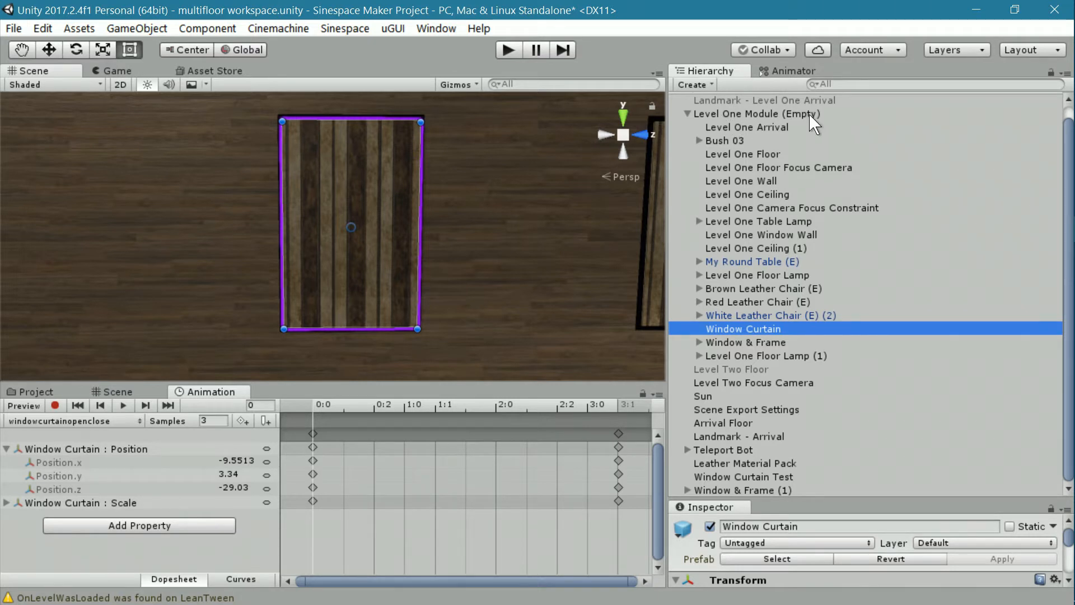
Examine the Window Curtain Test object's Transform and animated position values and its place in the hierarchy relative to Level One Module
left_click(686, 113)
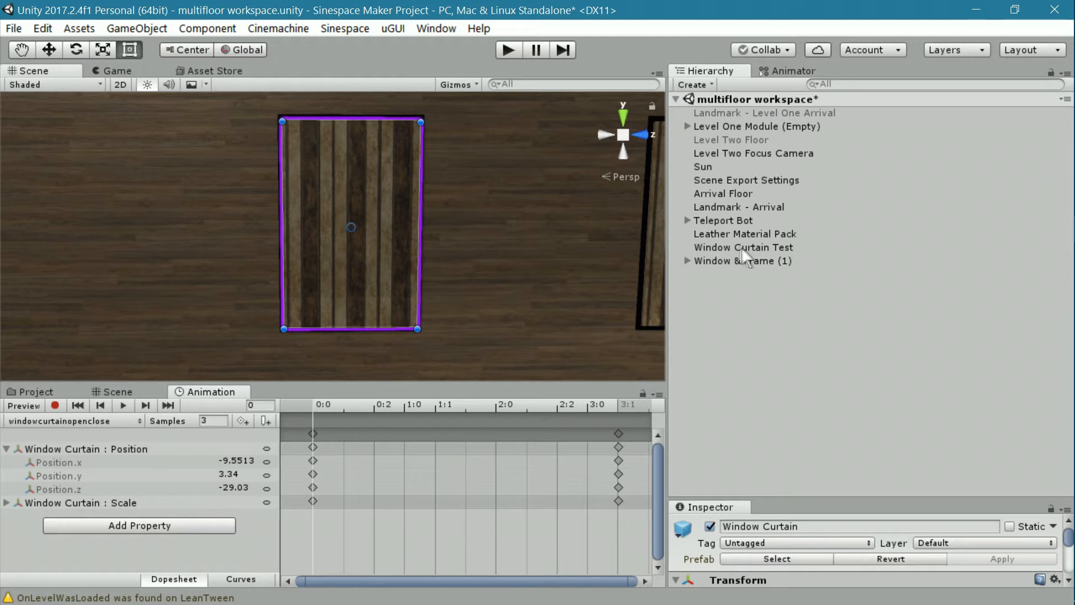
middle_click_drag(559, 315, 511, 312)
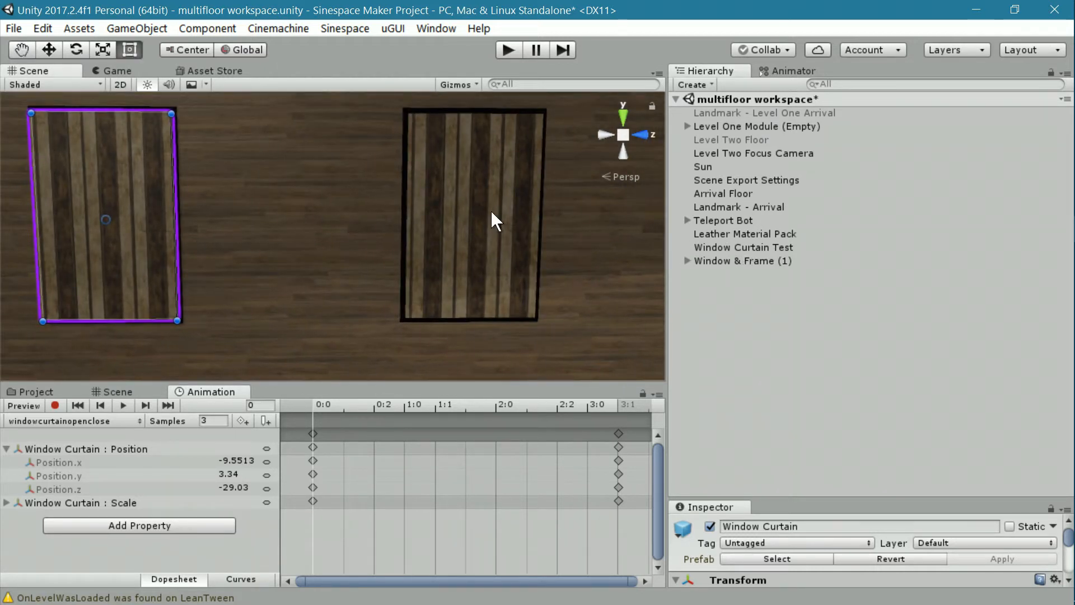
left_click(722, 247)
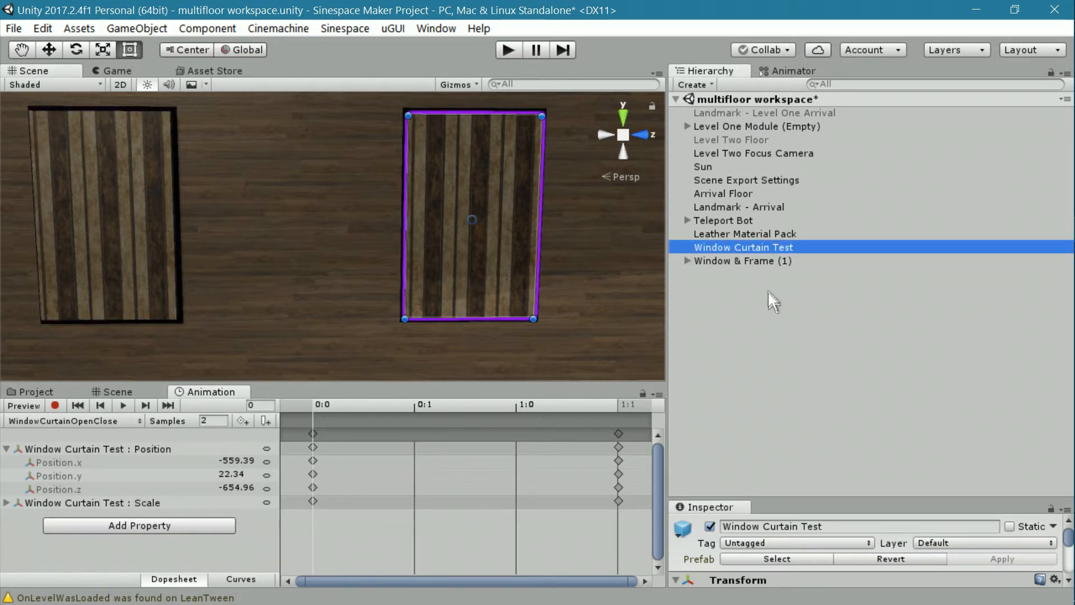
left_click_drag(812, 493, 811, 309)
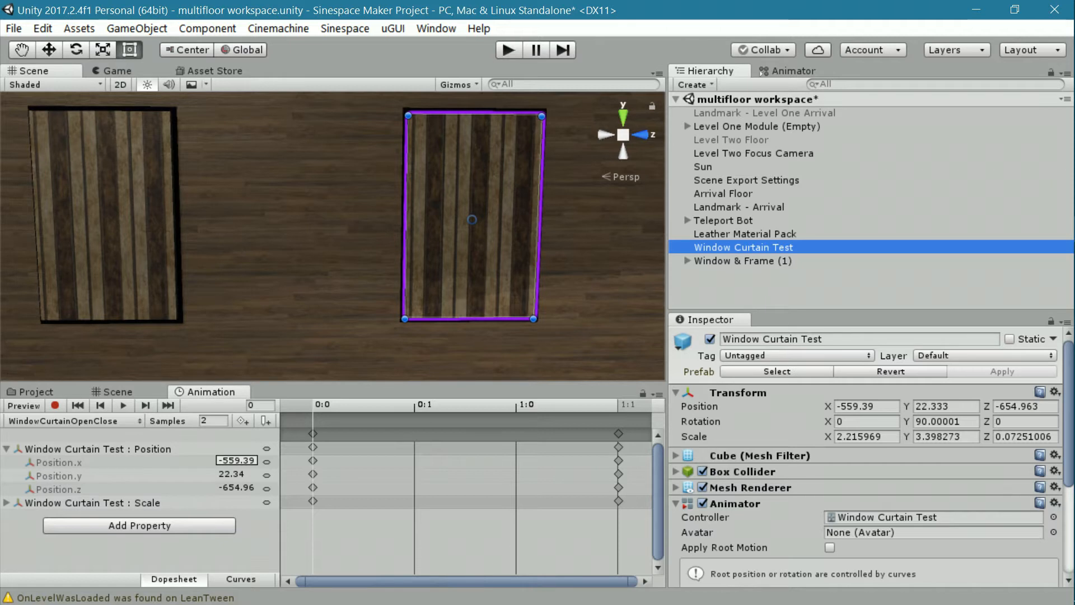
left_click(196, 490)
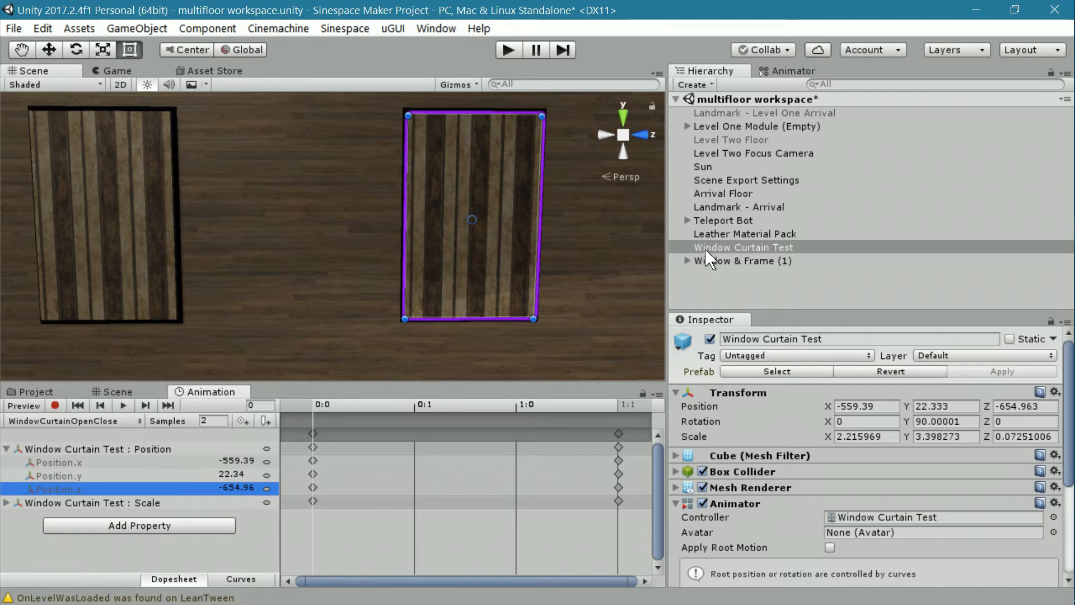
scroll(576, 273, "down", 5)
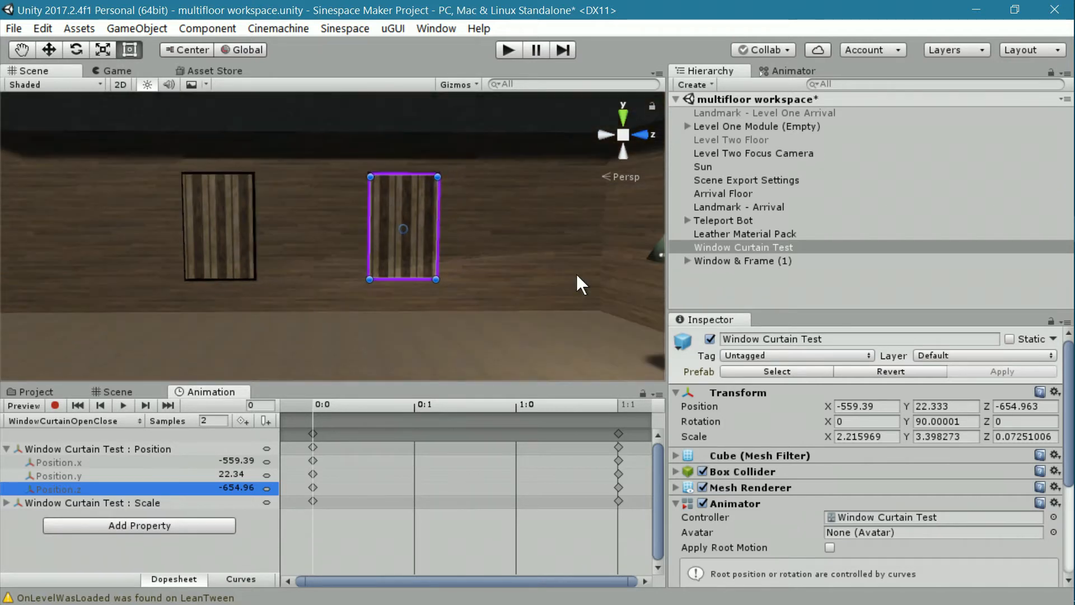
middle_click_drag(342, 330, 391, 335)
right_click_drag(348, 337, 473, 344)
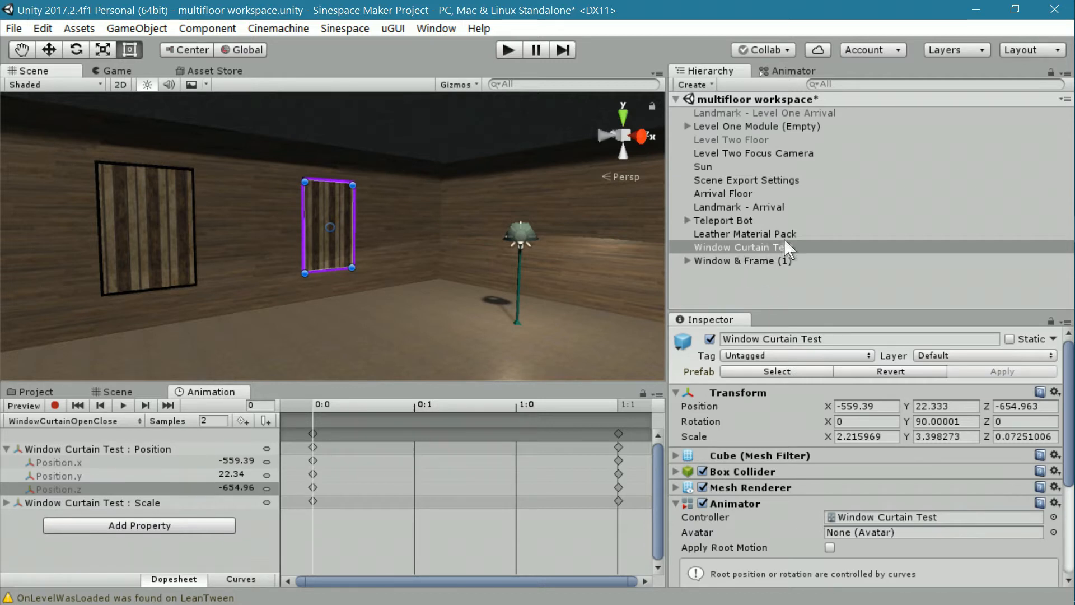
left_click(686, 126)
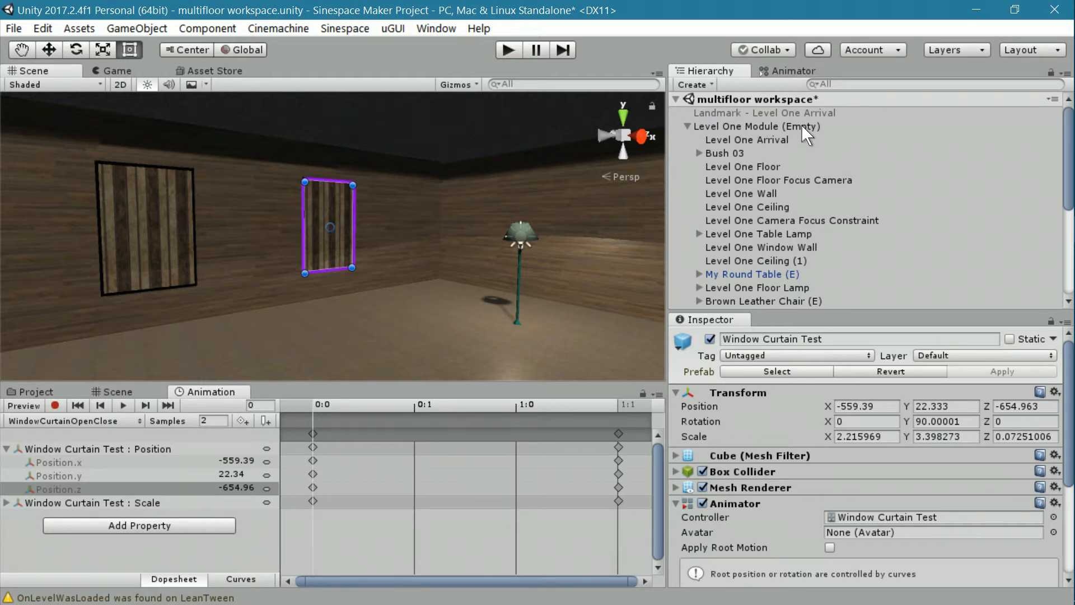
scroll(790, 177, "down", 5)
scroll(795, 263, "down", 2)
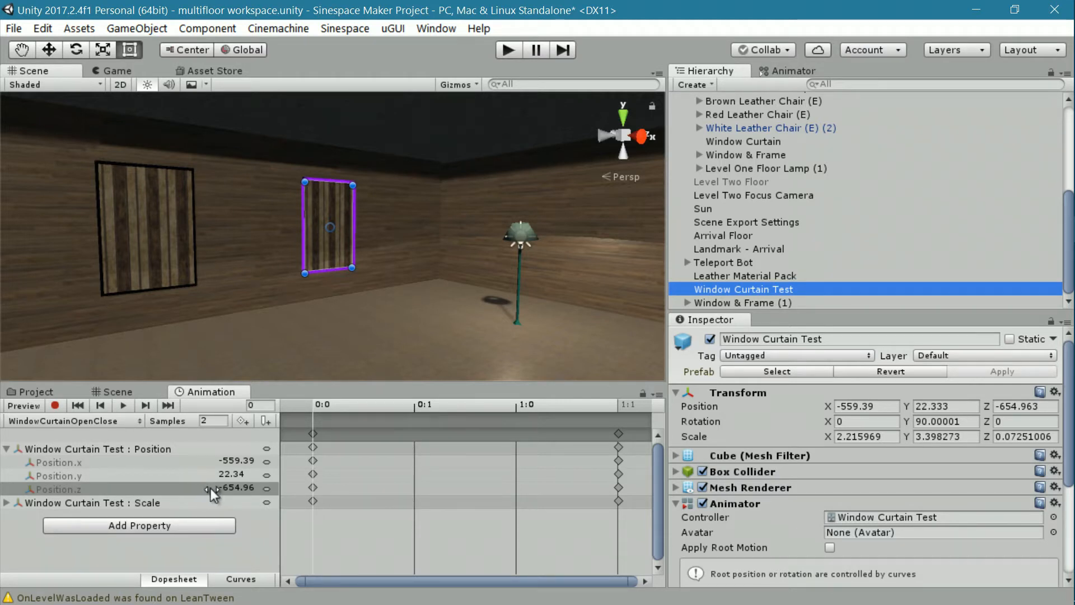
left_click(235, 487)
Select the Window Curtain inside Level One Module and examine its animated position values and its location in the room
left_click_drag(872, 312, 876, 406)
scroll(851, 325, "up", 2)
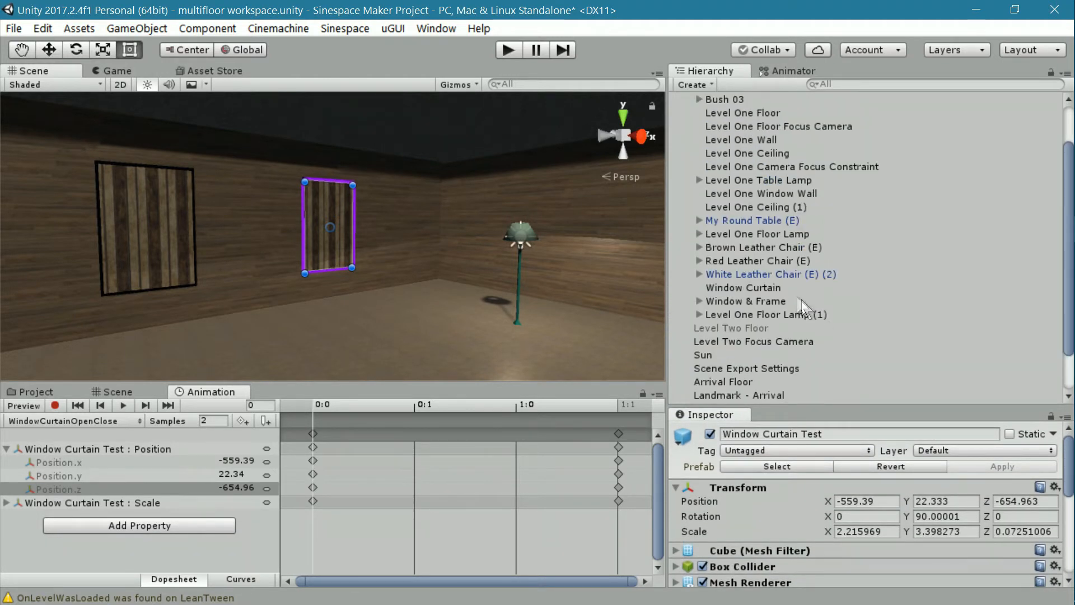
left_click(753, 285)
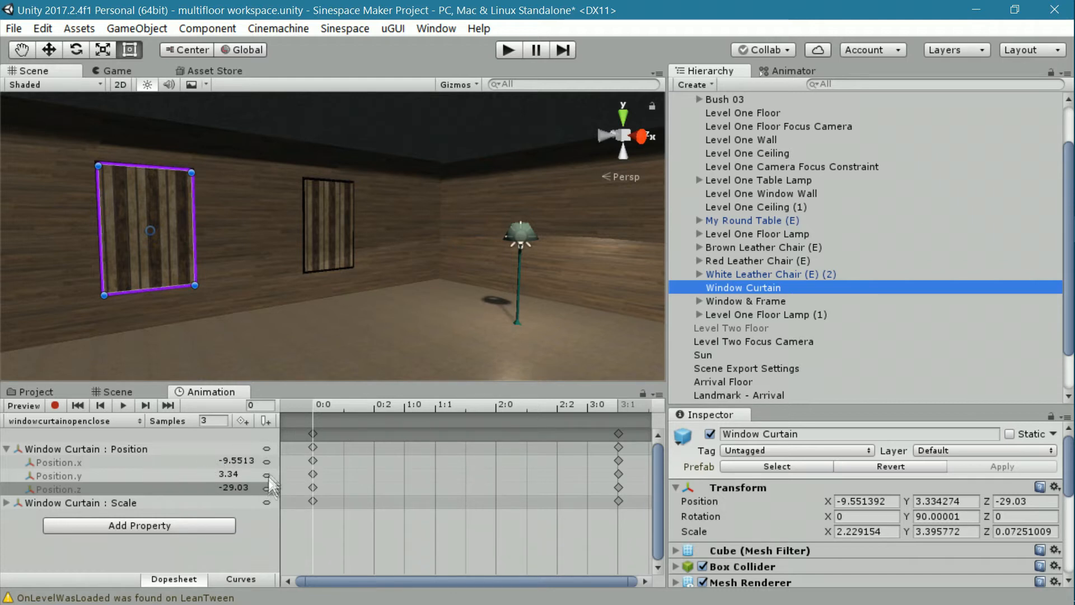
left_click(236, 474)
key("Return")
left_click_drag(261, 322, 285, 316, "alt")
right_click_drag(246, 329, 338, 331)
scroll(443, 307, "down", 3)
scroll(442, 306, "down", 3)
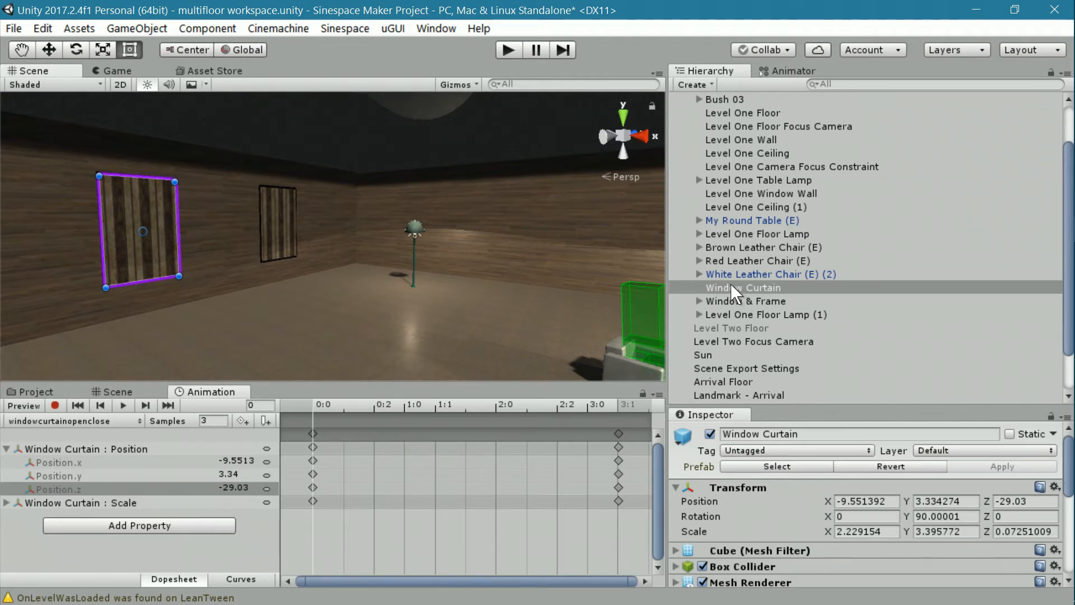
Review the Window Curtain's Animator component and the settings of its Open and Close states
left_click(33, 392)
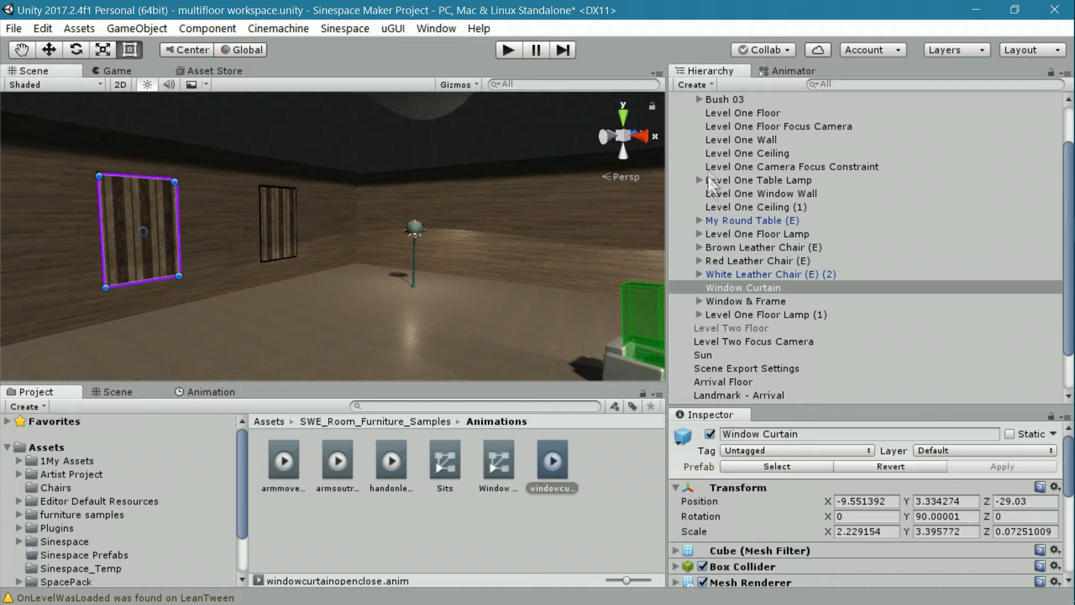
left_click(763, 287)
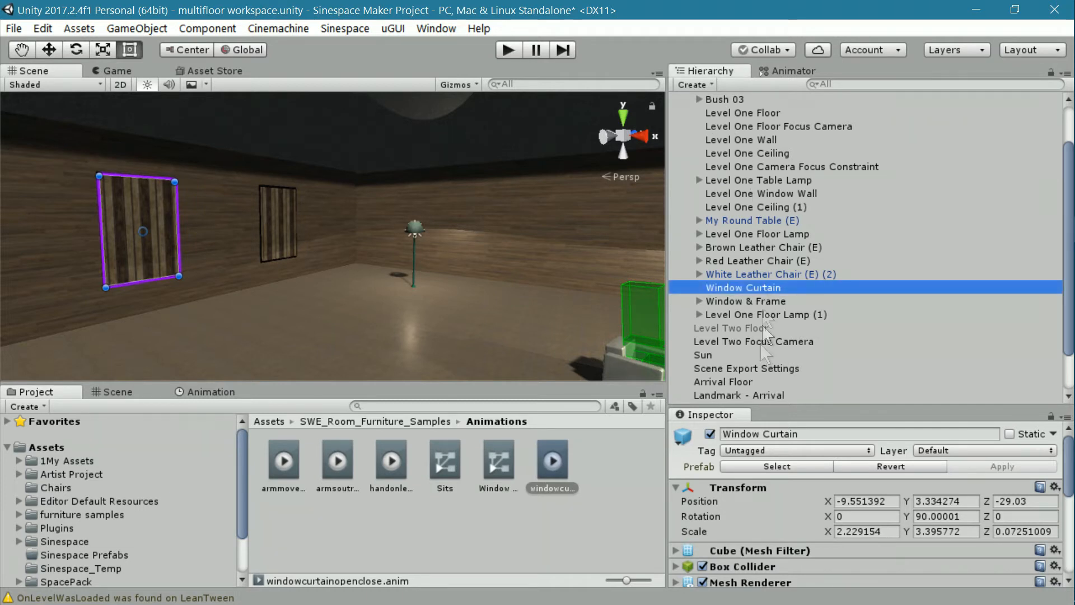
scroll(762, 453, "down", 3)
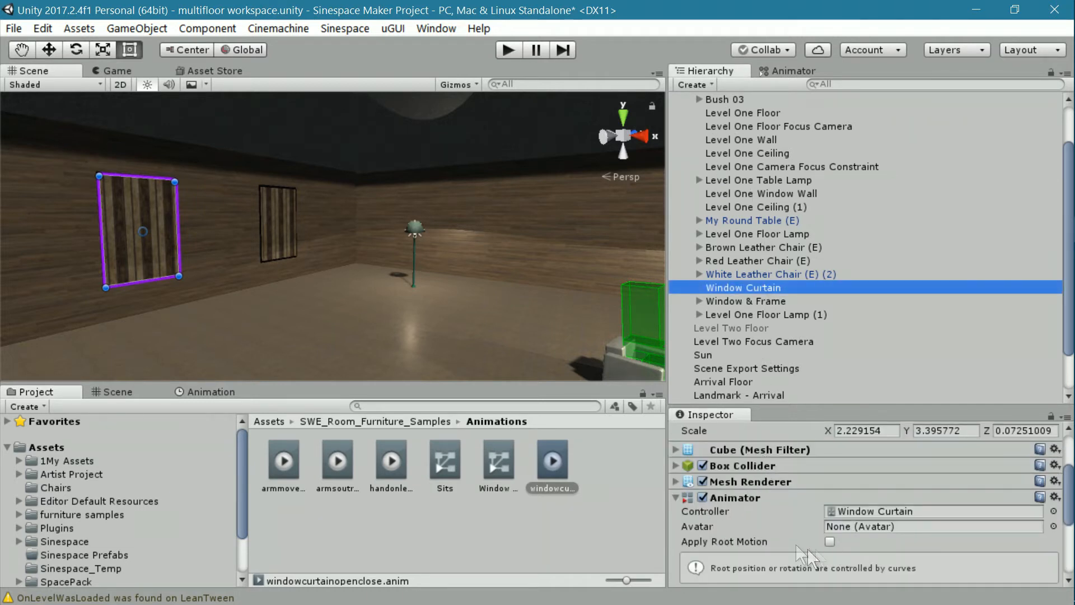
left_click(787, 70)
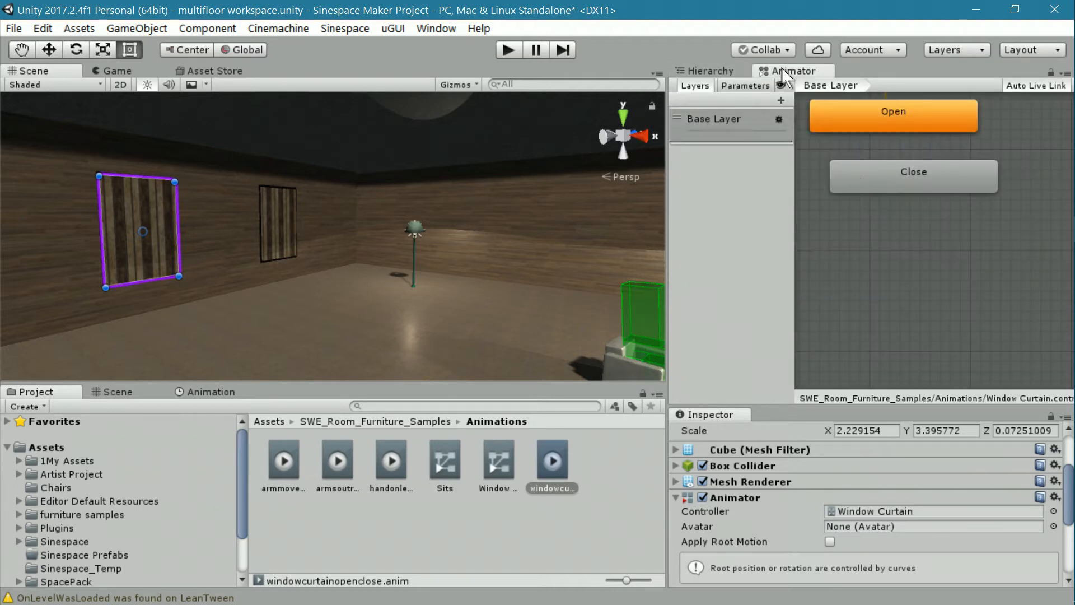
middle_click_drag(877, 261, 894, 334)
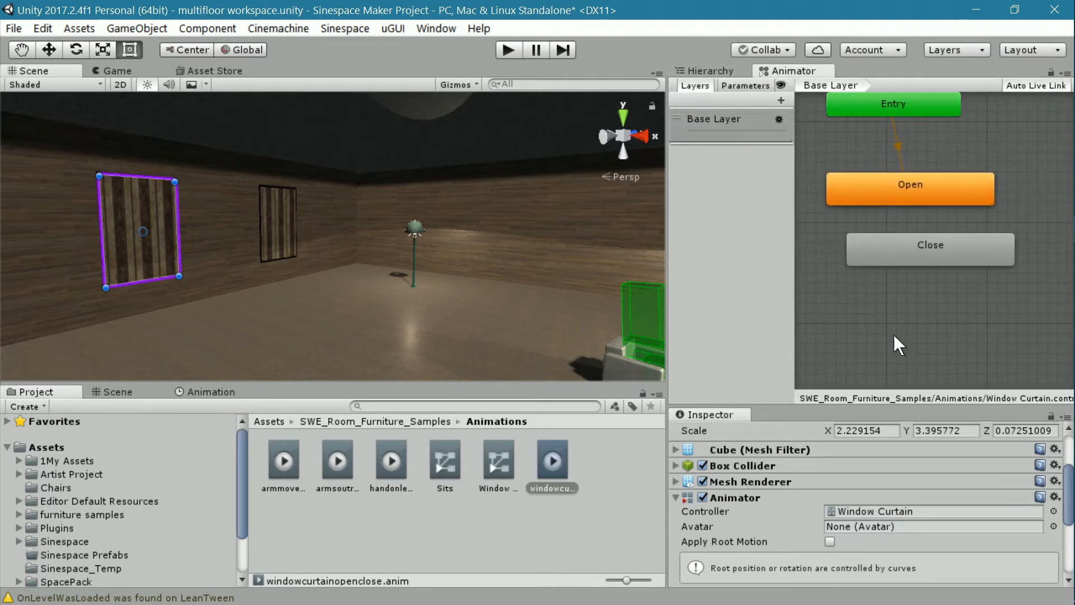
left_click(900, 189)
left_click(910, 249)
left_click_drag(768, 402, 767, 243)
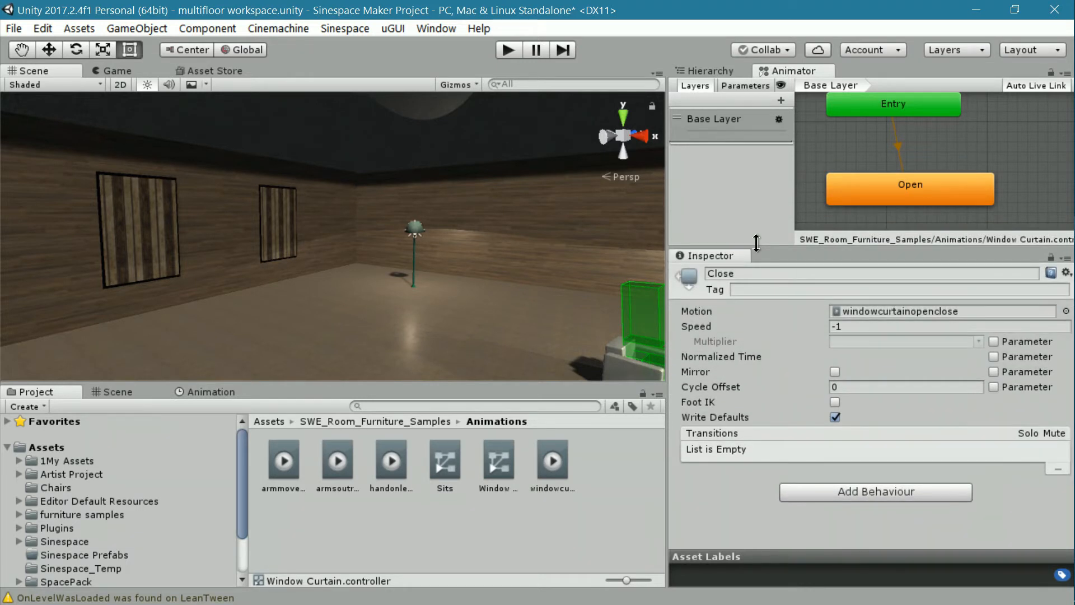
Add an event entry to the On Activate list of the Level One Floor's Window Curtain Left button
left_click(696, 70)
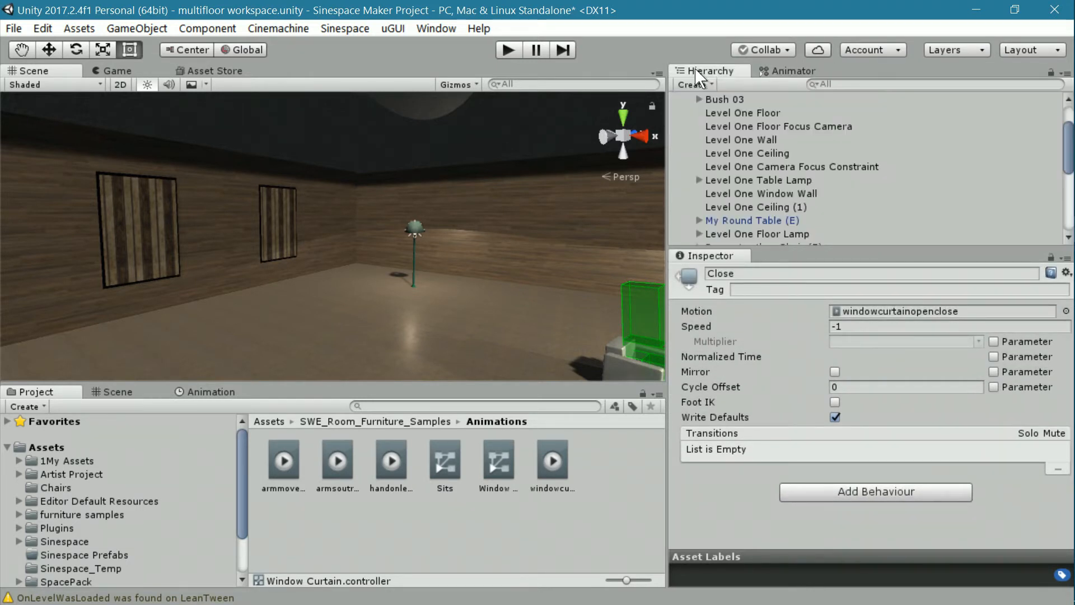
left_click(738, 112)
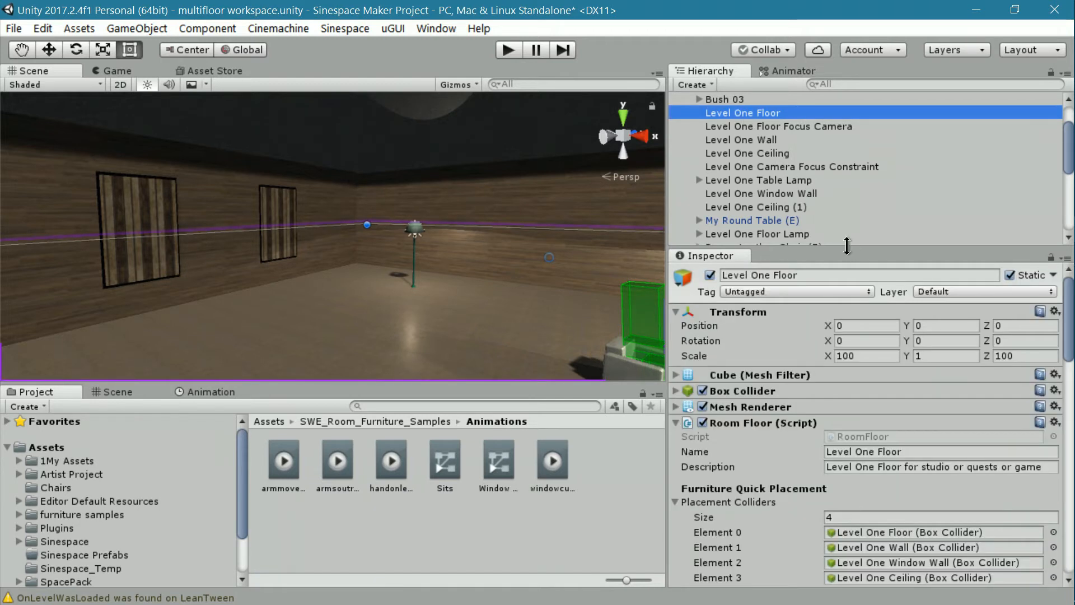
scroll(792, 399, "down", 3)
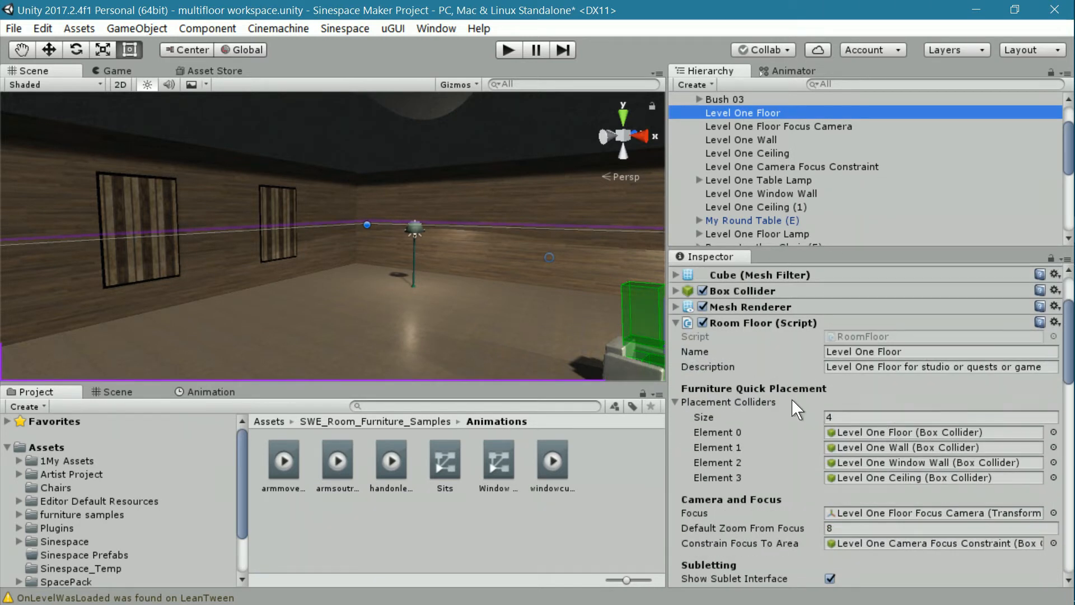
scroll(791, 399, "down", 10)
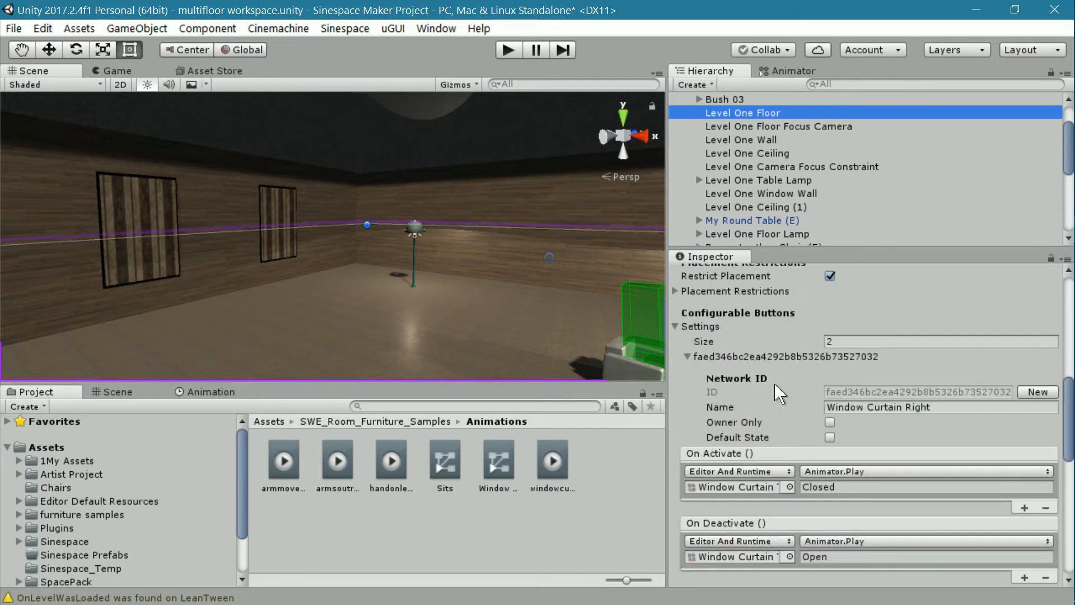
scroll(774, 384, "down", 8)
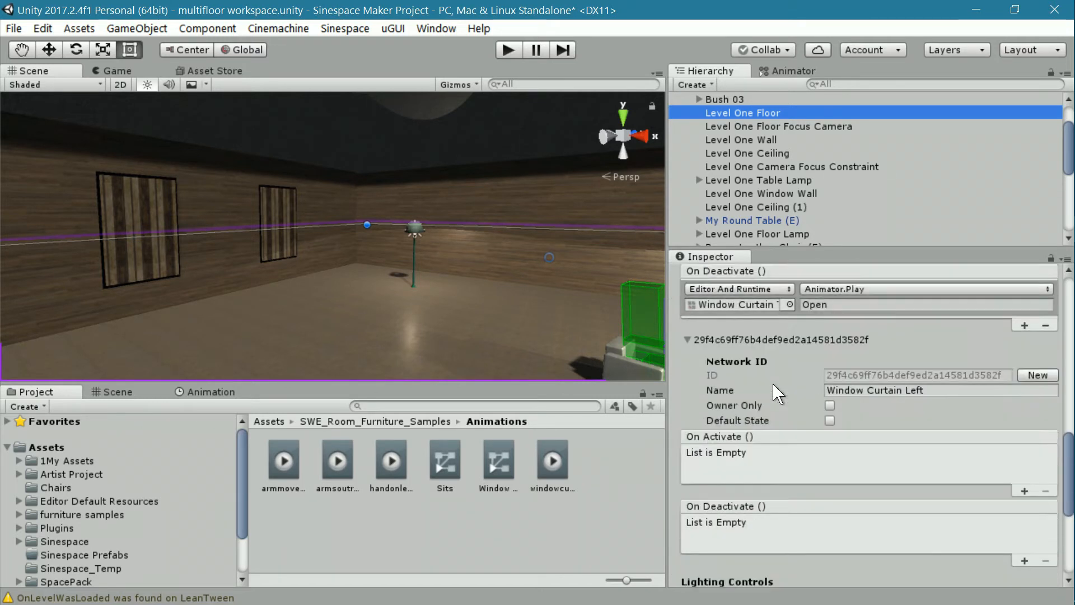
scroll(772, 385, "down", 2)
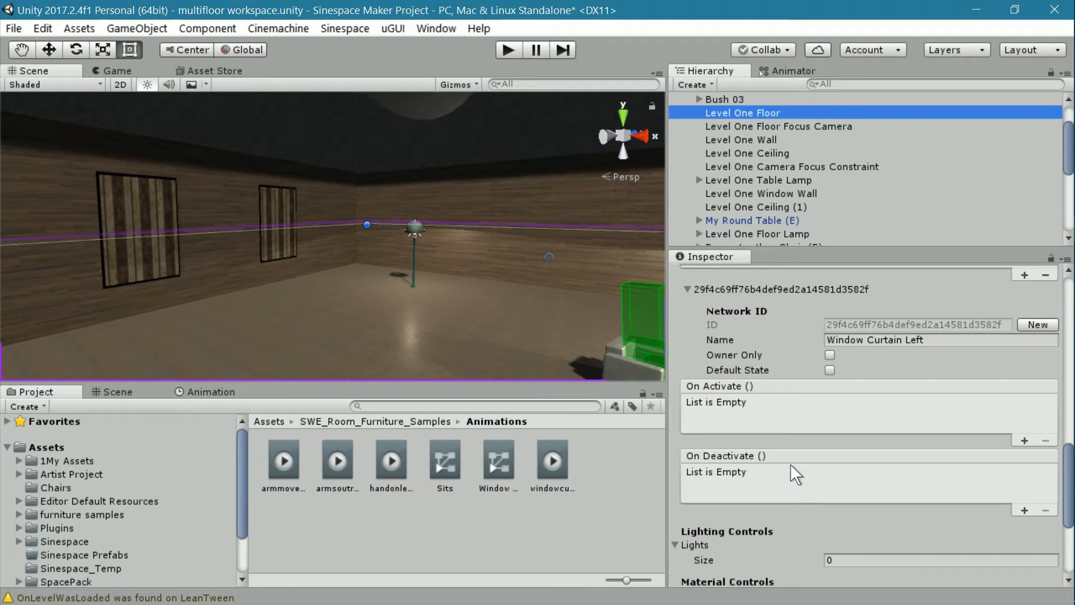
left_click(1024, 440)
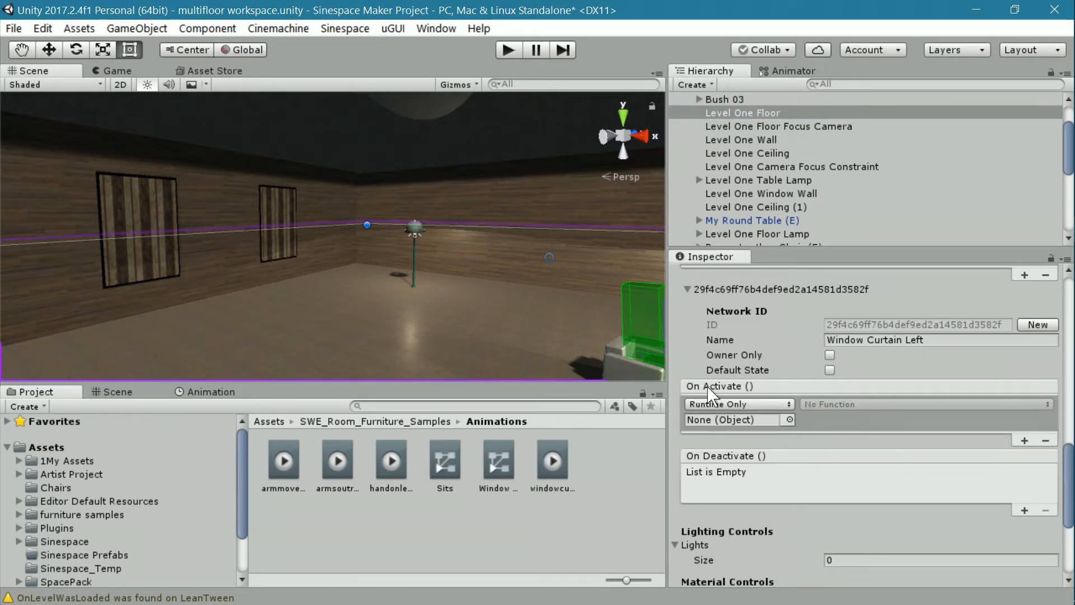
left_click(740, 411)
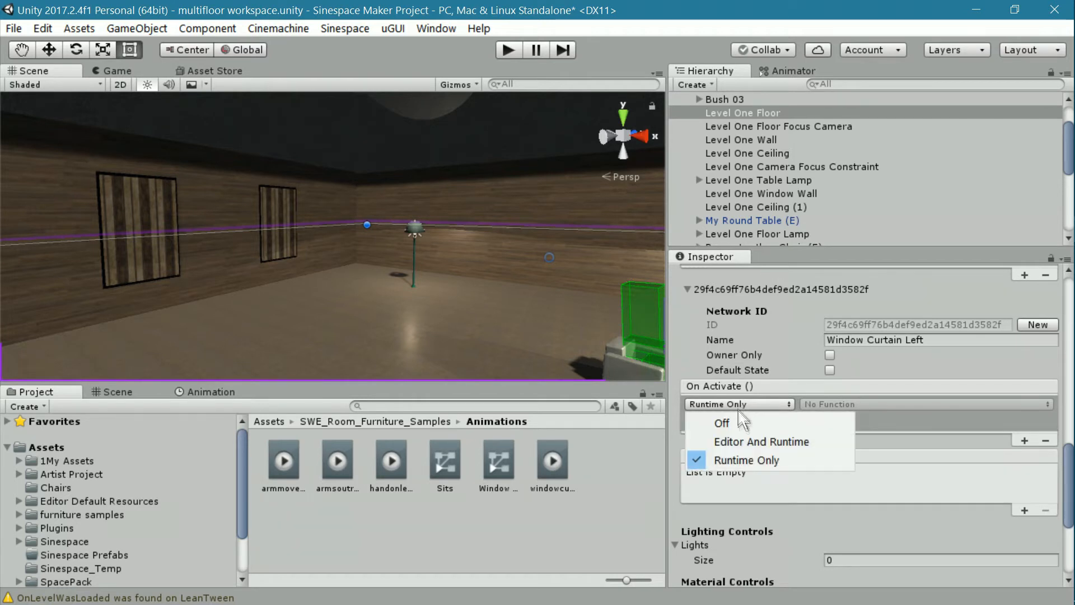
left_click(740, 436)
left_click(736, 404)
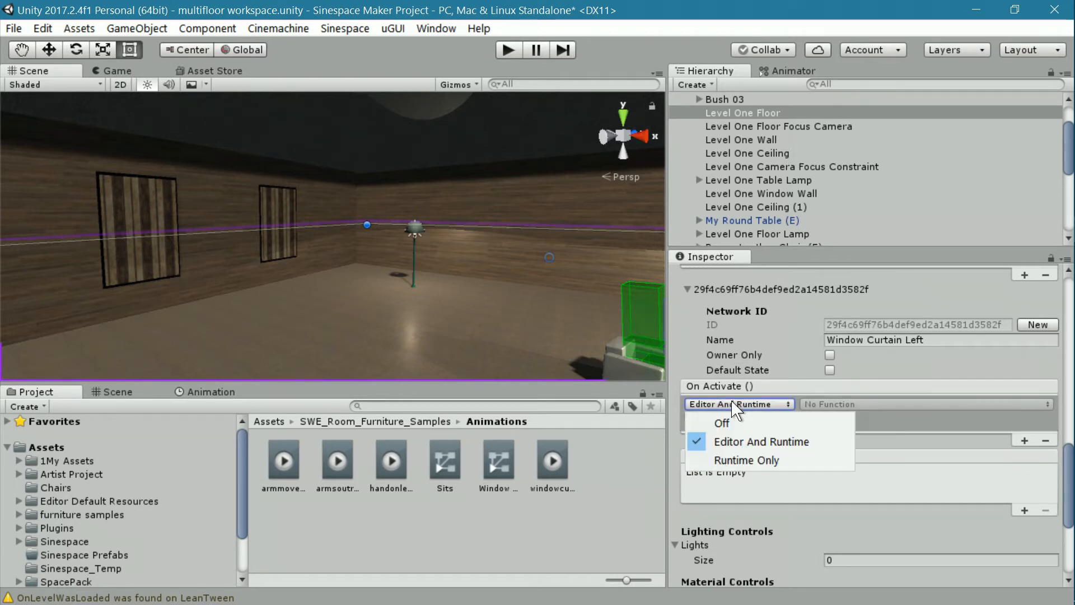
left_click(734, 460)
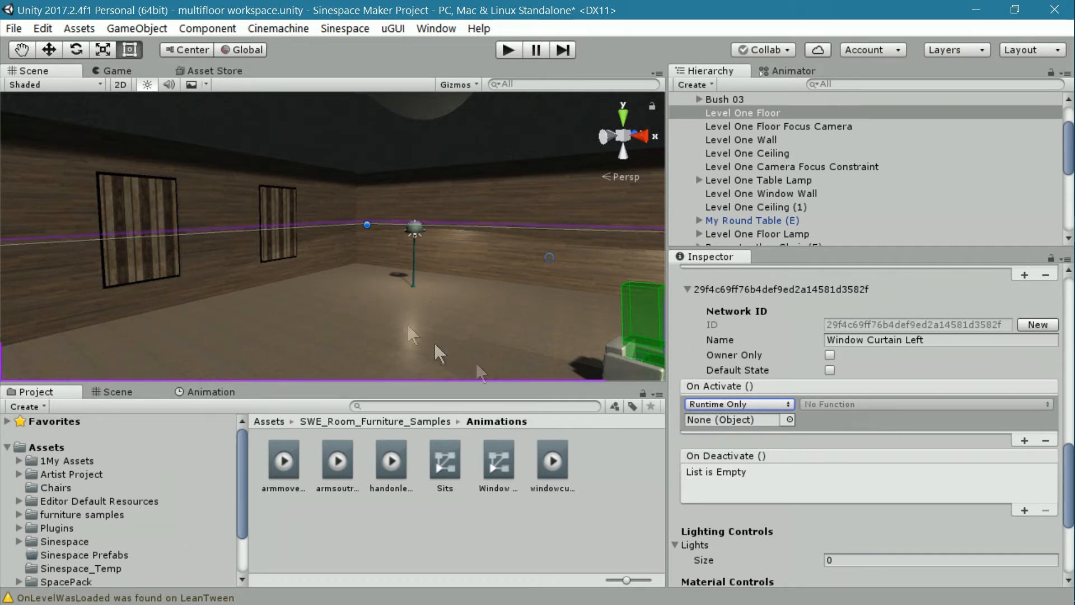
Add an On Deactivate entry to the Window Curtain Left button and assign the Window Curtain object to both its events
left_click(1024, 510)
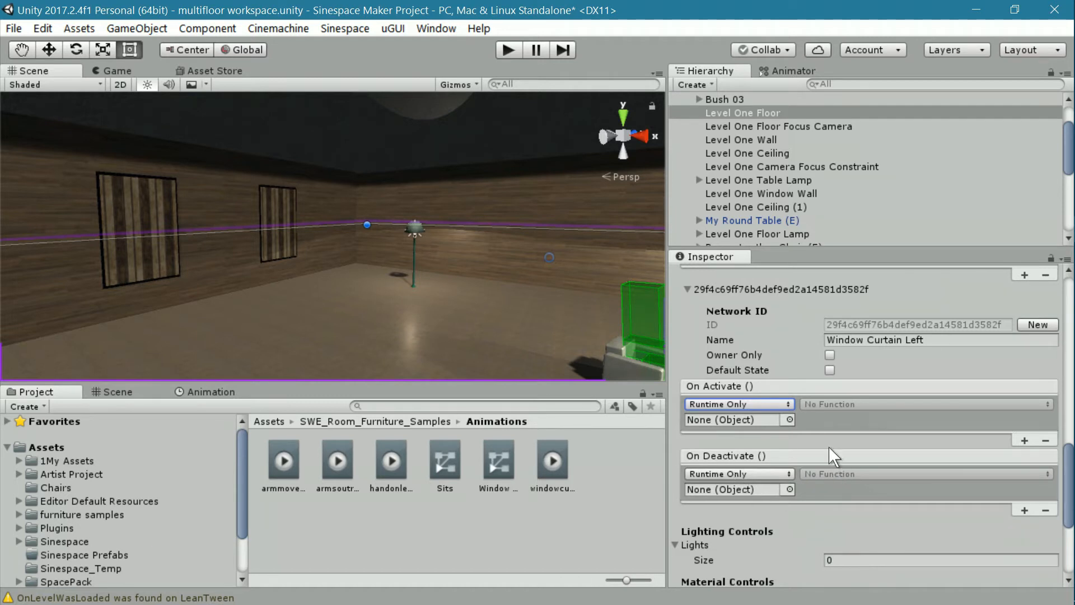
scroll(837, 423, "down", 3)
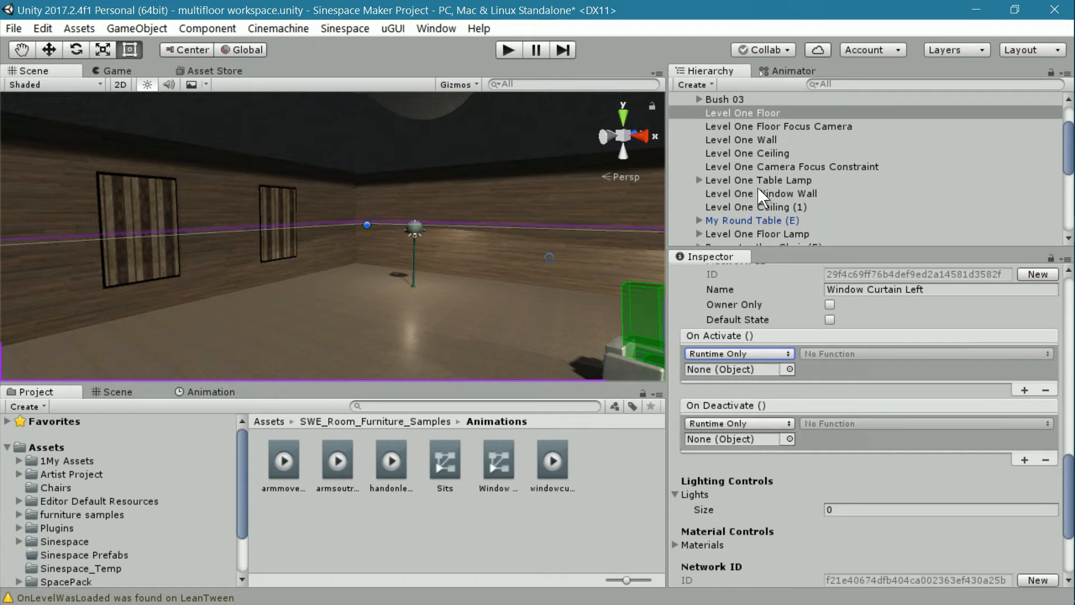
scroll(762, 199, "down", 3)
left_click_drag(757, 185, 742, 394)
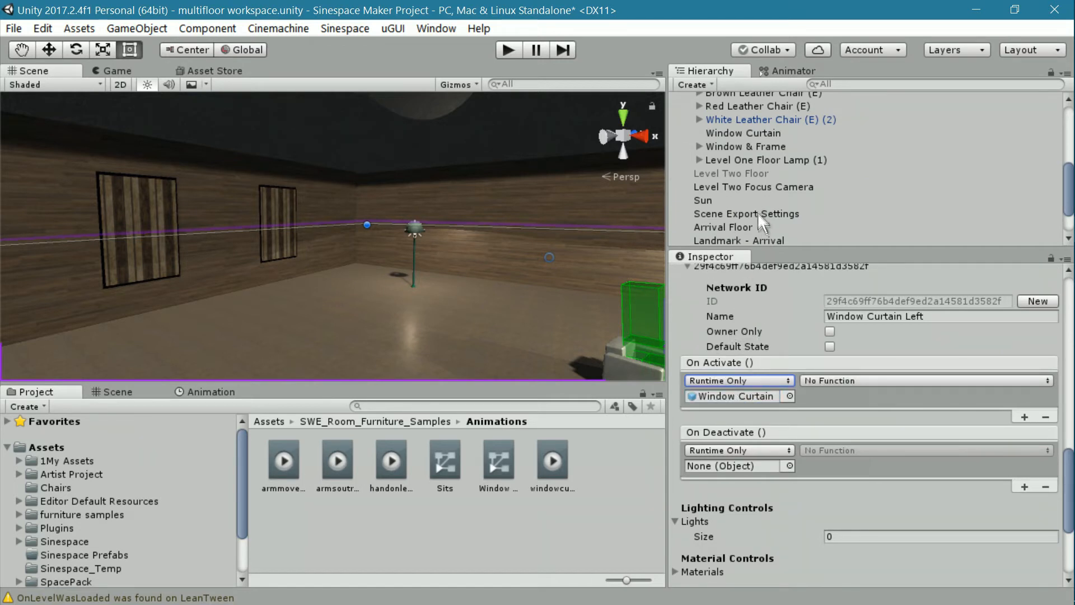
left_click_drag(750, 134, 743, 478)
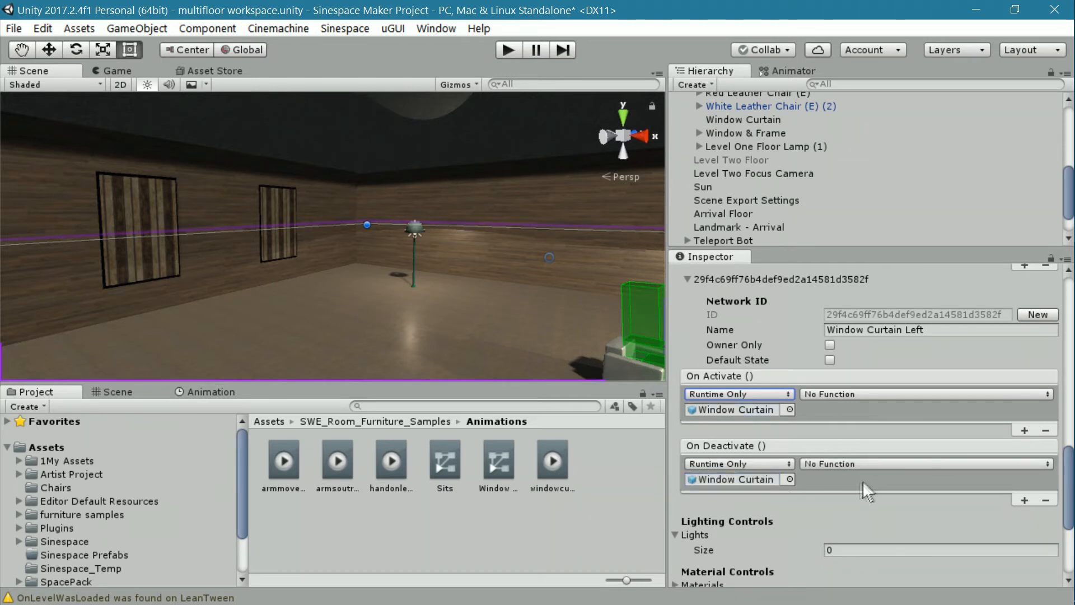
Compare which curtain objects the Window Curtain Right and Window Curtain Left button events reference
scroll(866, 480, "up", 5)
scroll(866, 479, "up", 2)
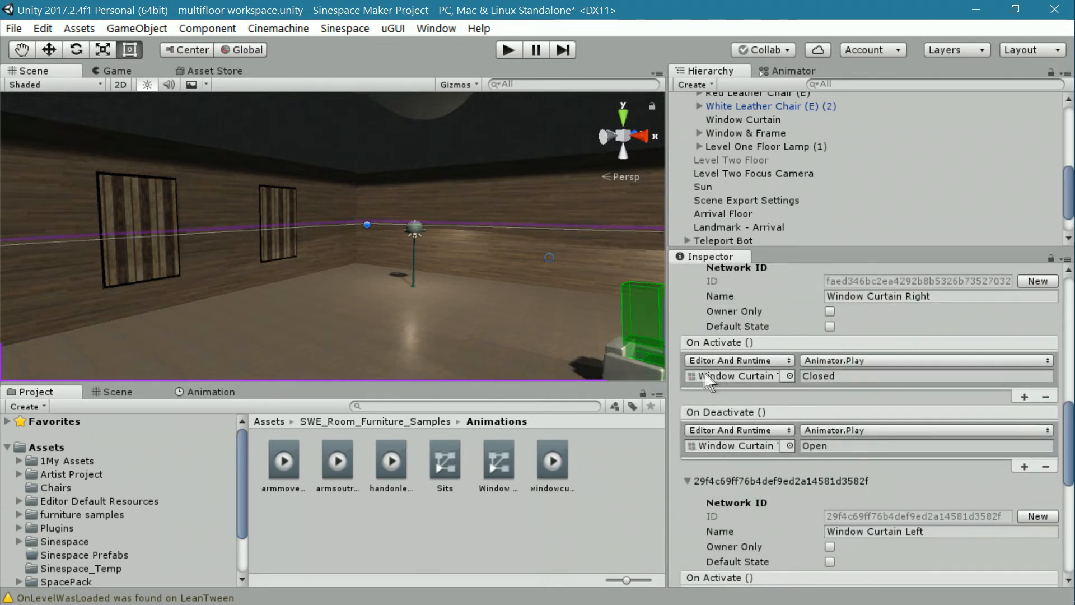
left_click(790, 375)
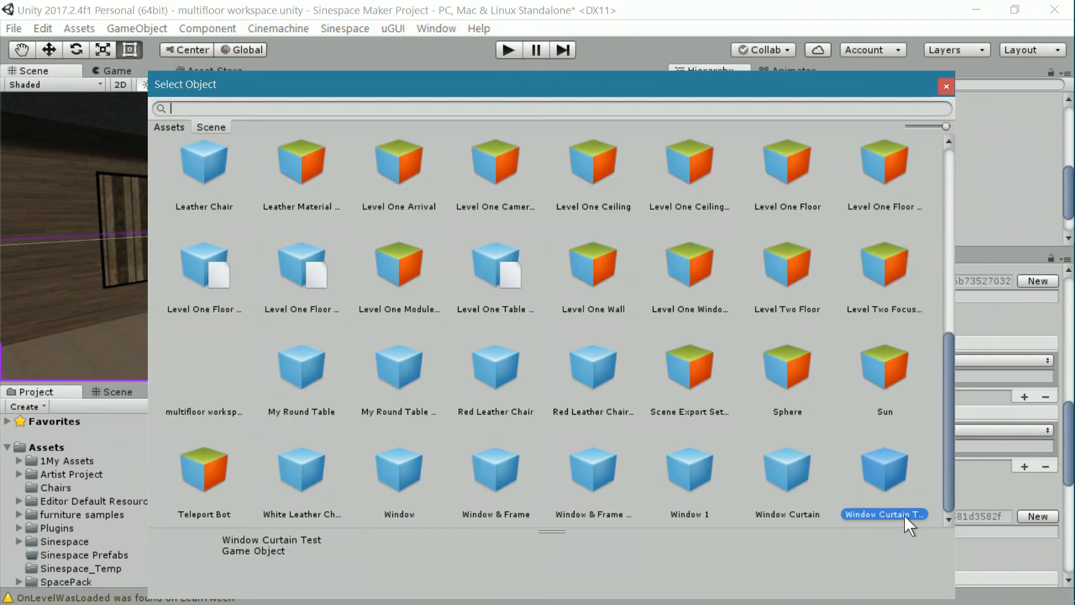
left_click(946, 86)
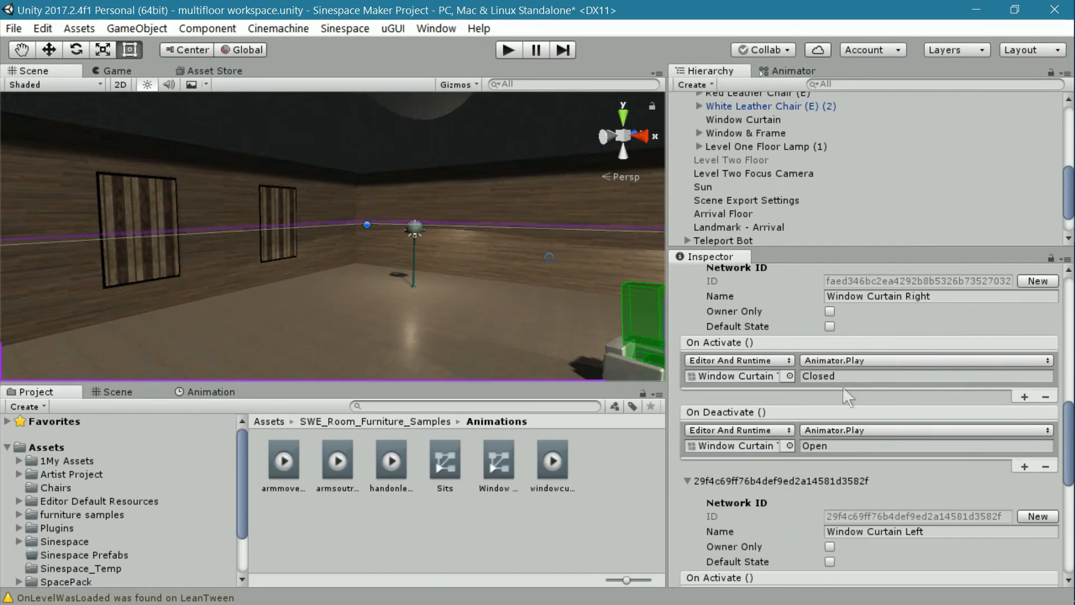
scroll(794, 432, "down", 5)
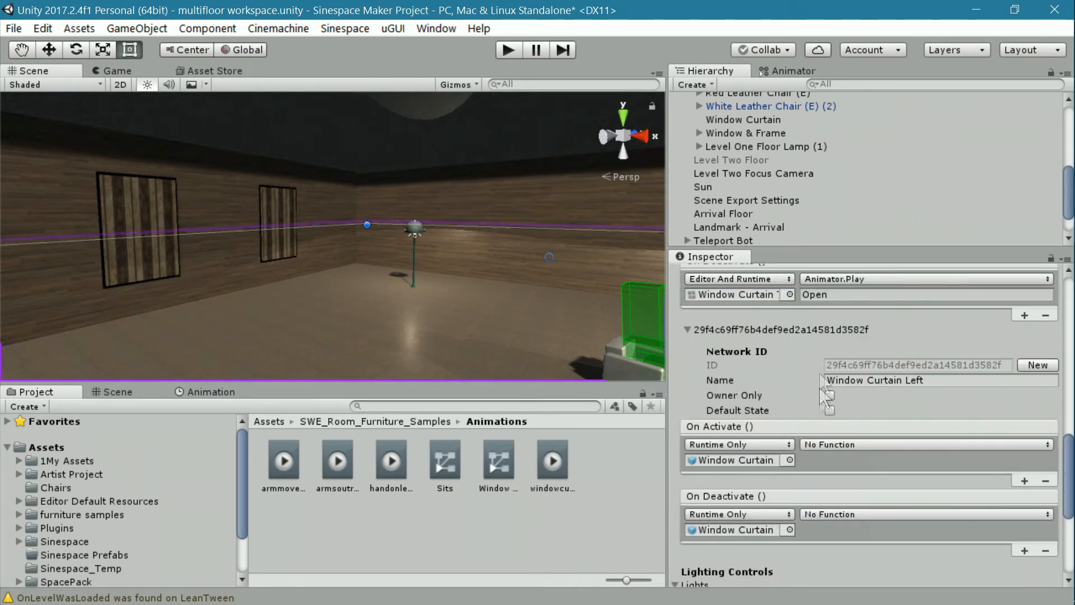
left_click(789, 459)
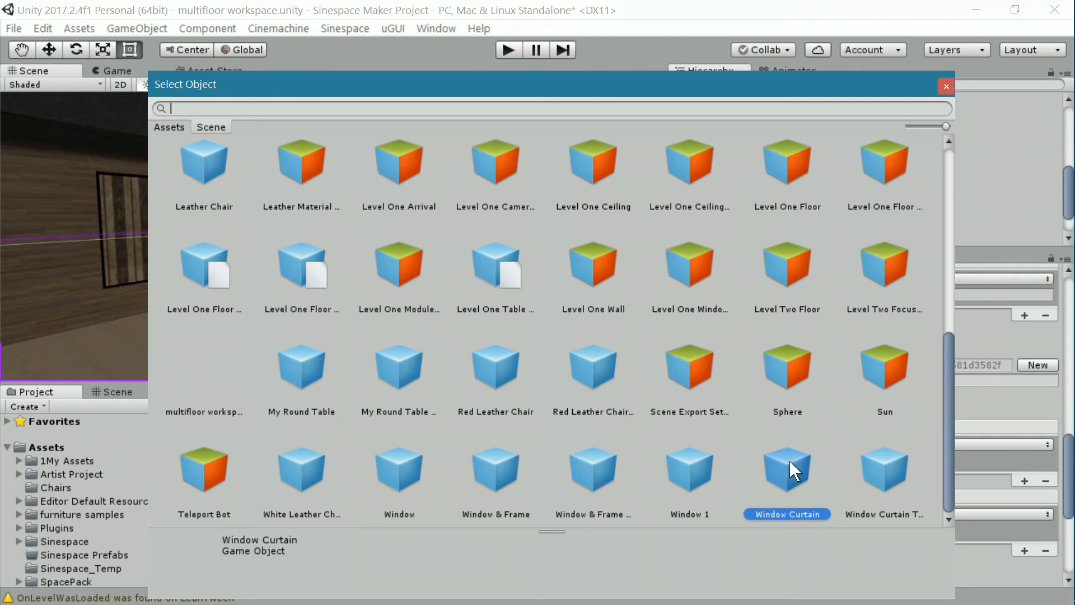
left_click(946, 87)
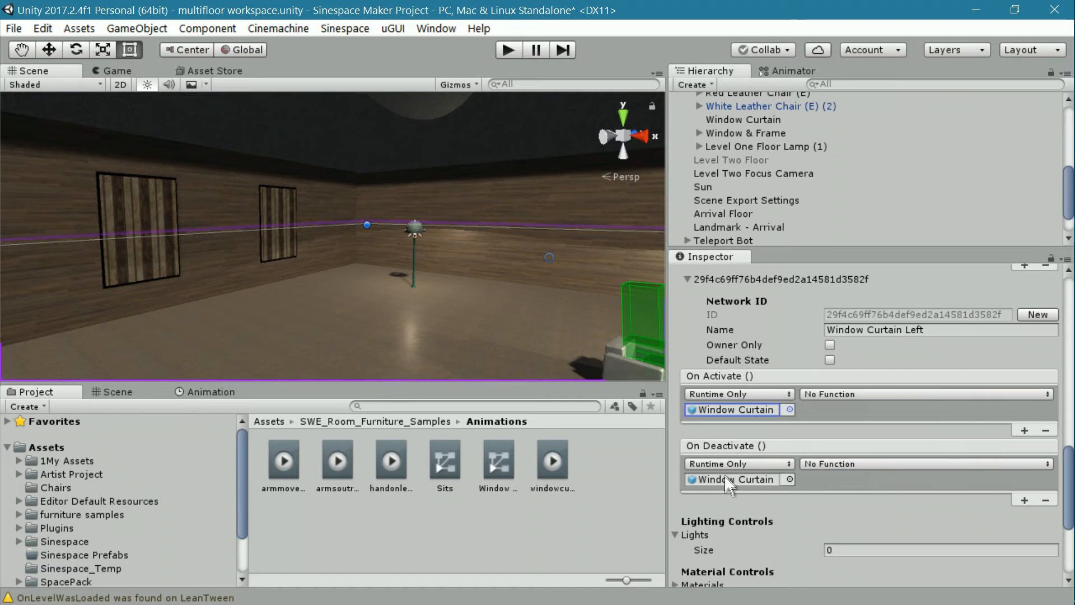
scroll(742, 316, "up", 3)
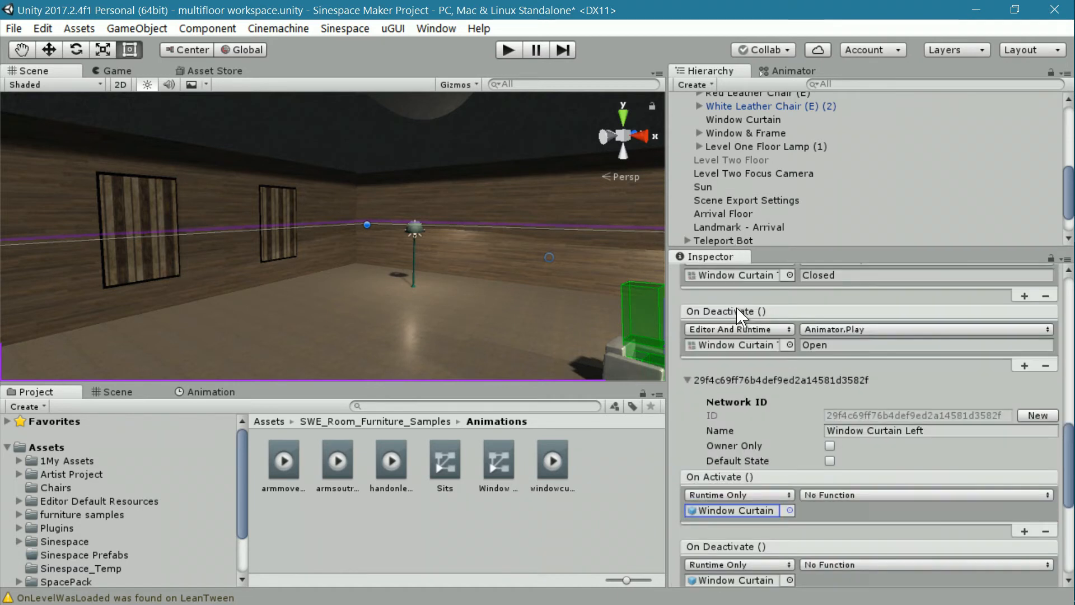
scroll(782, 389, "down", 3)
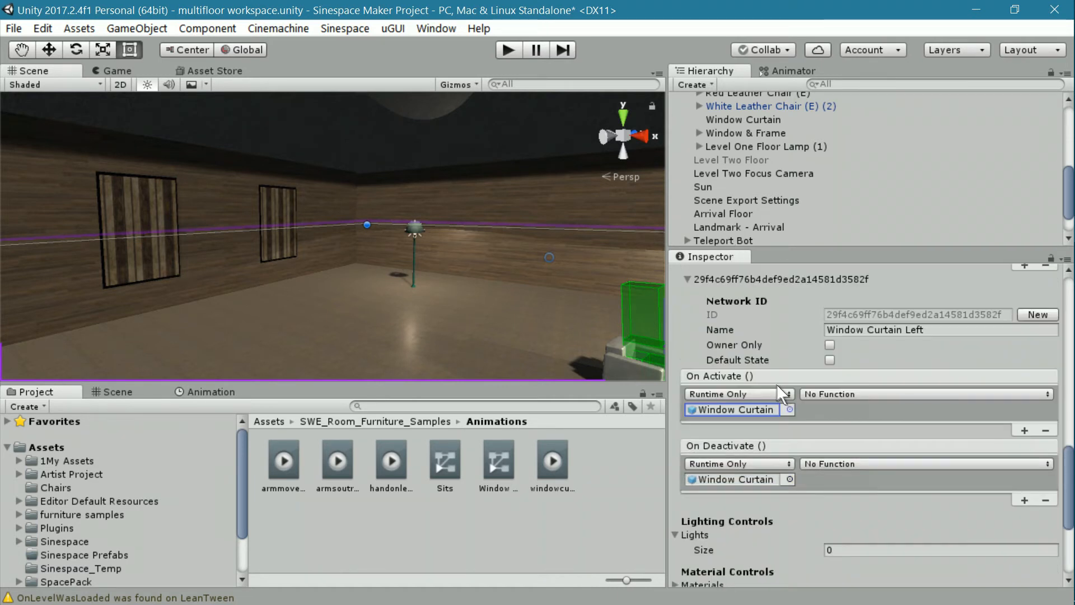
scroll(794, 397, "down", 2)
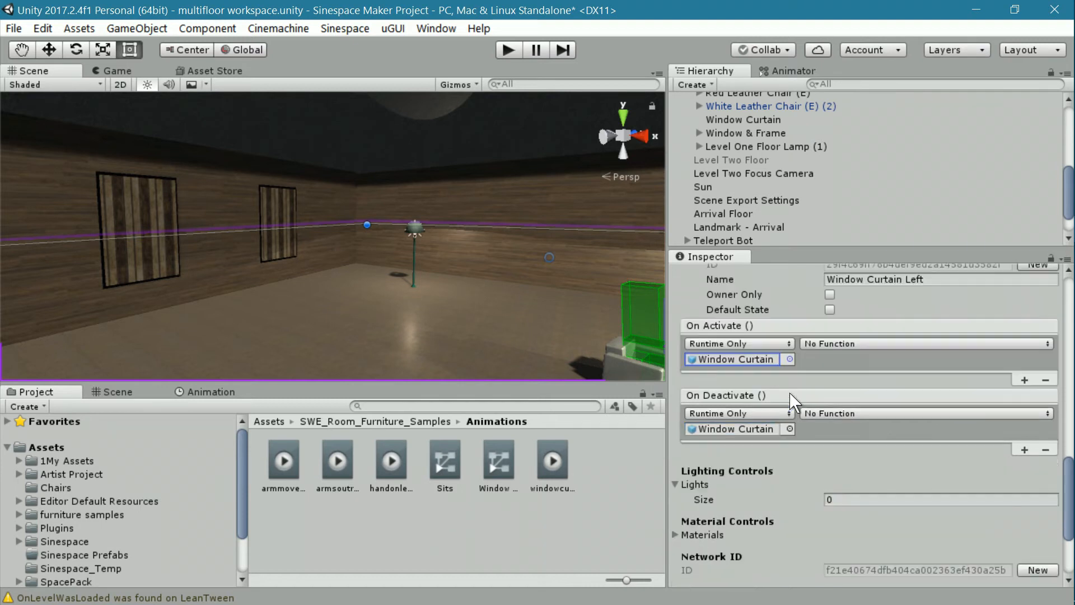
Set the Animator's Play (string) function for both On Activate and On Deactivate of the Window Curtain Left button
left_click(840, 343)
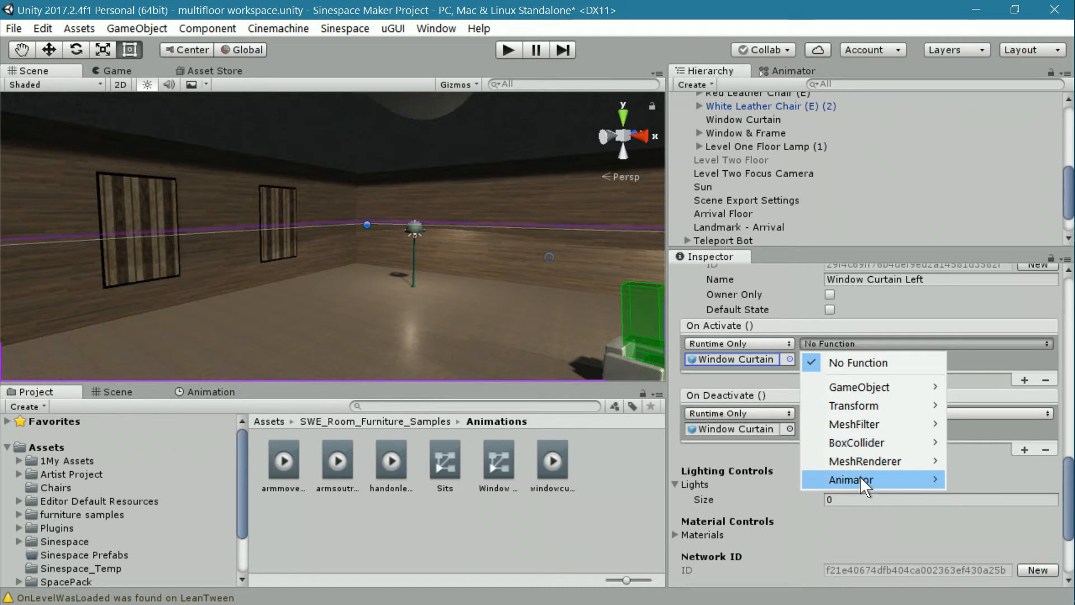
mouse_move(861, 481)
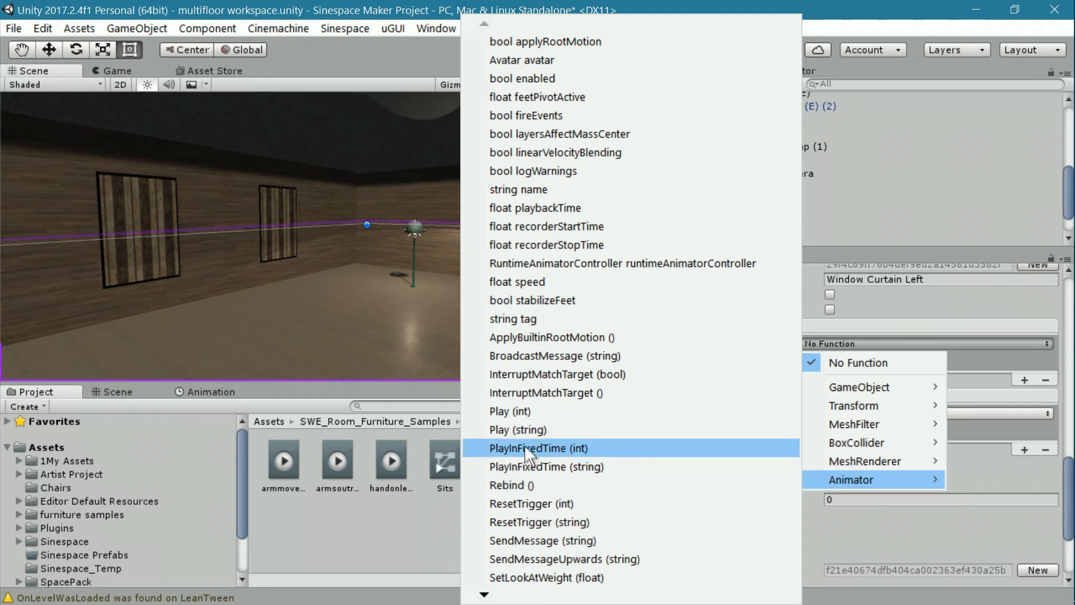
left_click(522, 430)
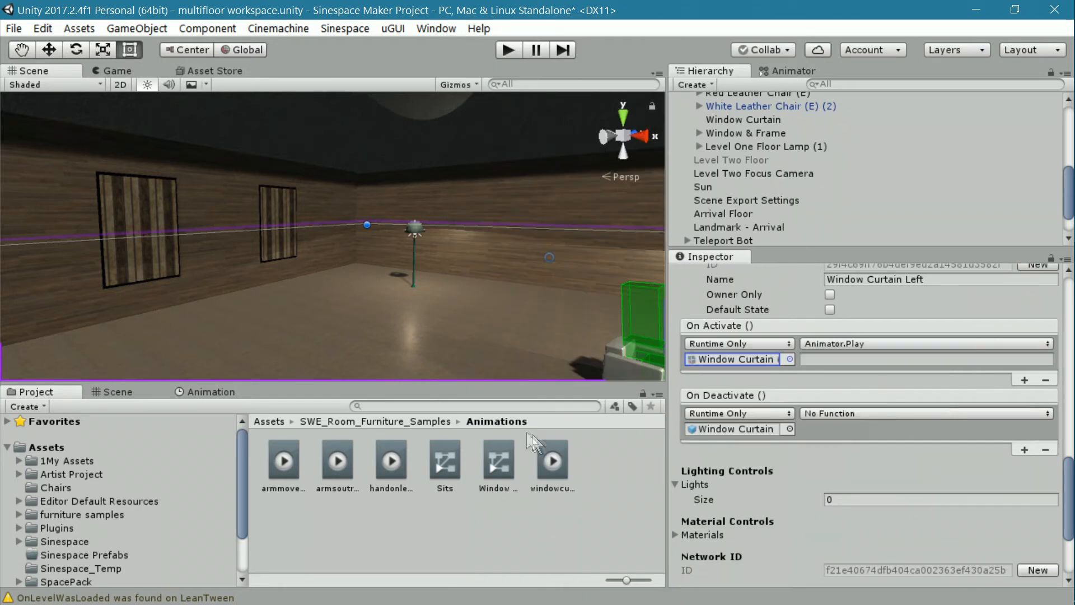
left_click(846, 413)
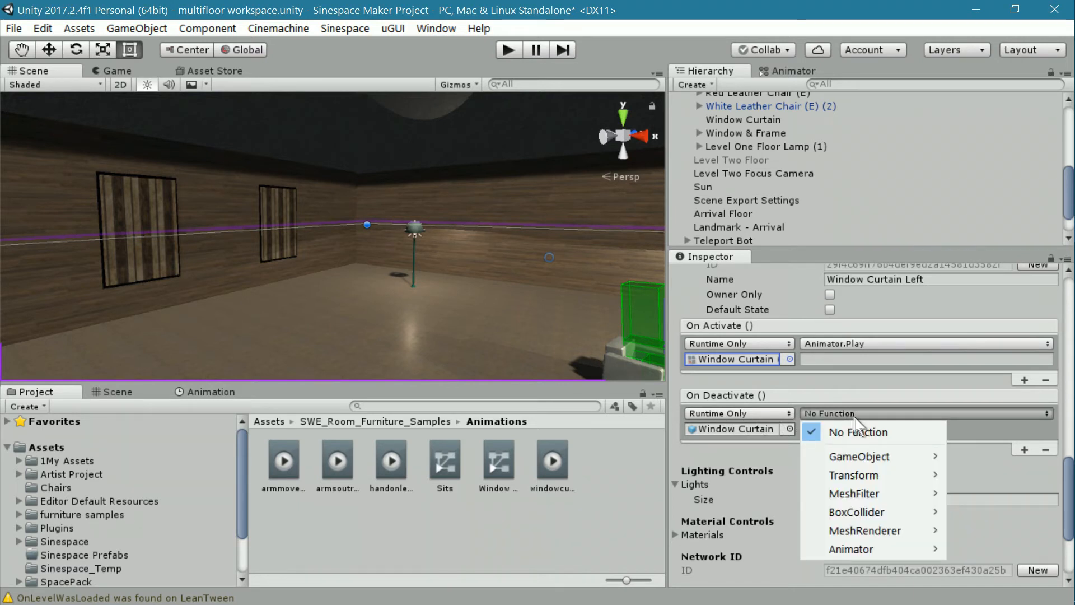
mouse_move(882, 544)
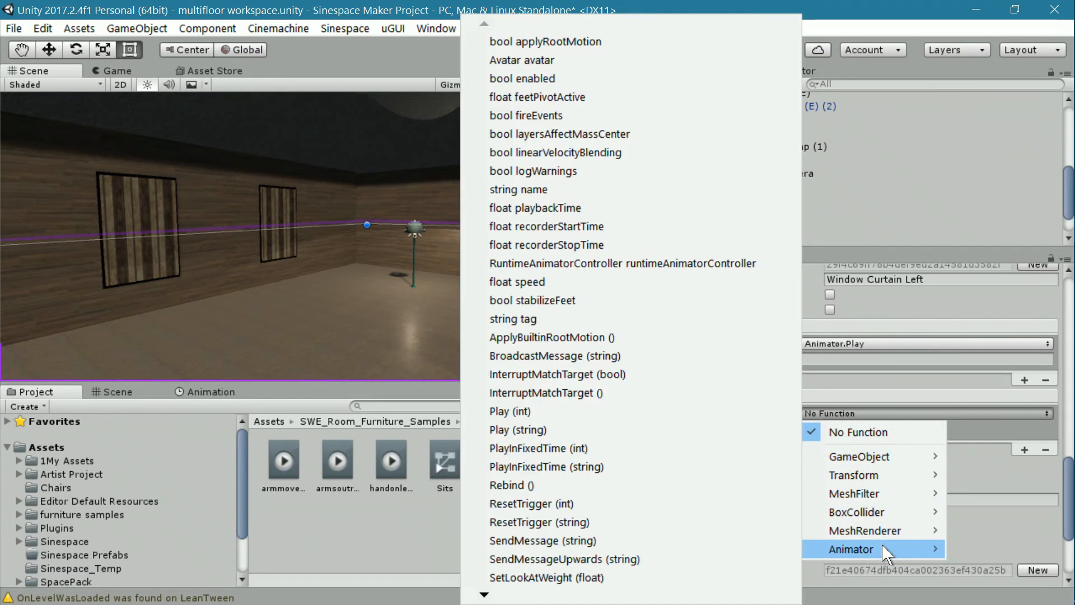
left_click(529, 431)
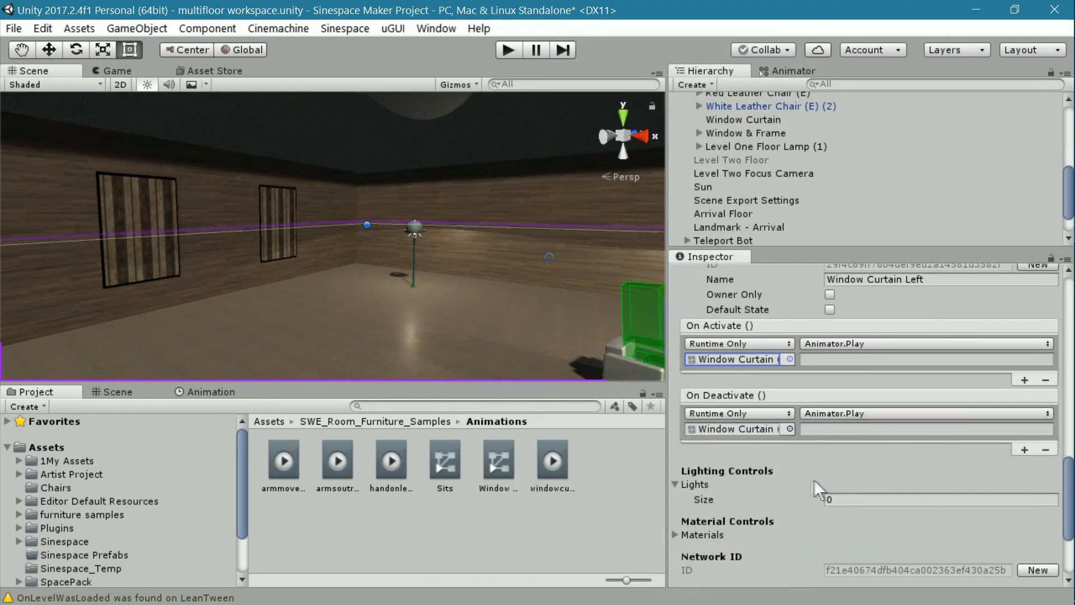
Enter Open as the On Activate state and Close as the On Deactivate state of the Window Curtain Left button
left_click(806, 359)
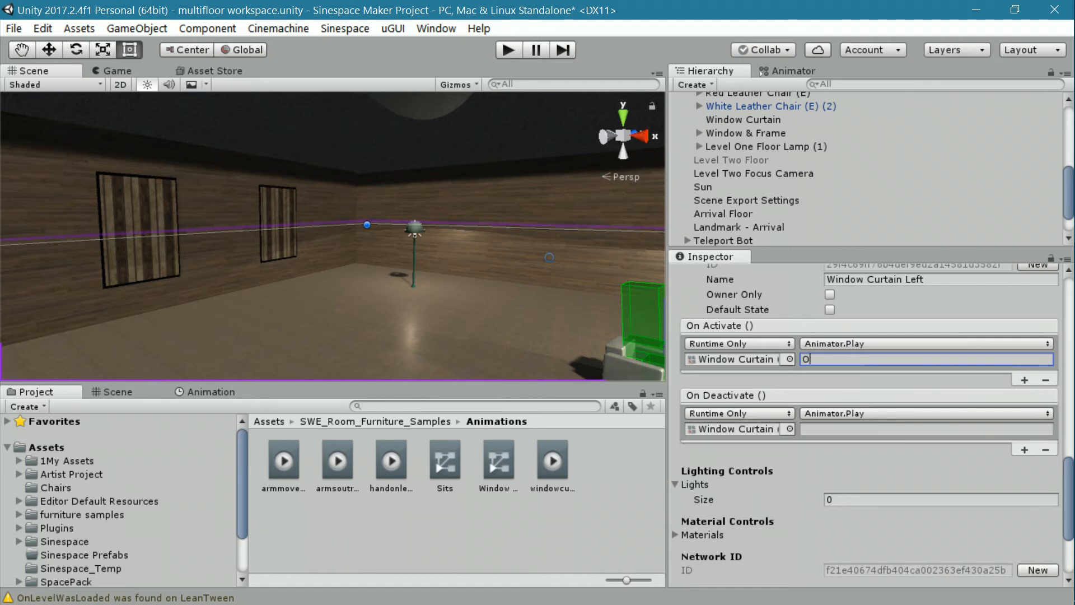
left_click(821, 431)
type("Close")
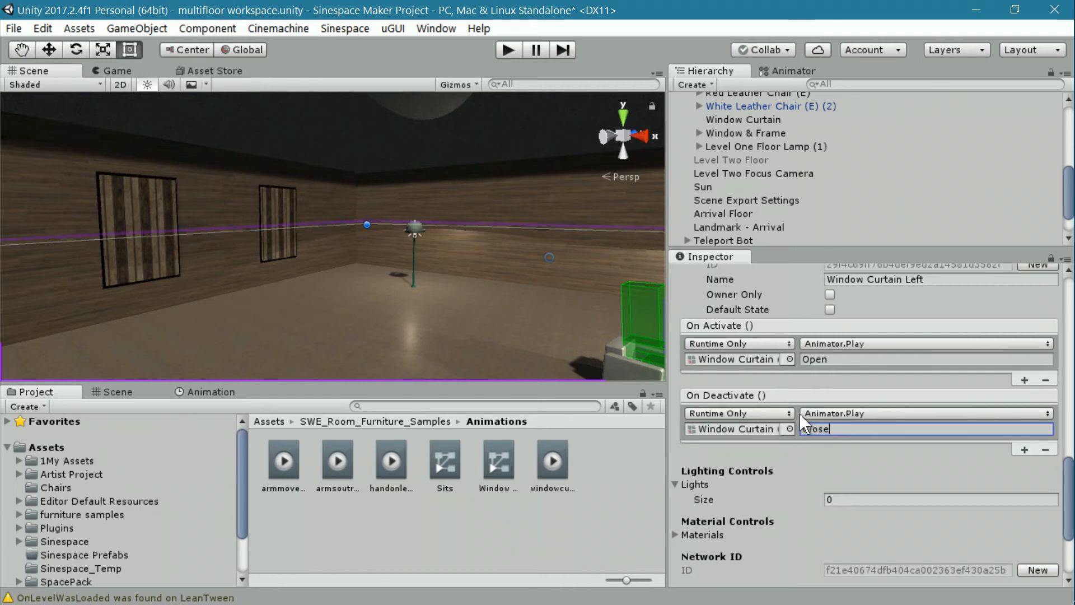
scroll(781, 478, "down", 4)
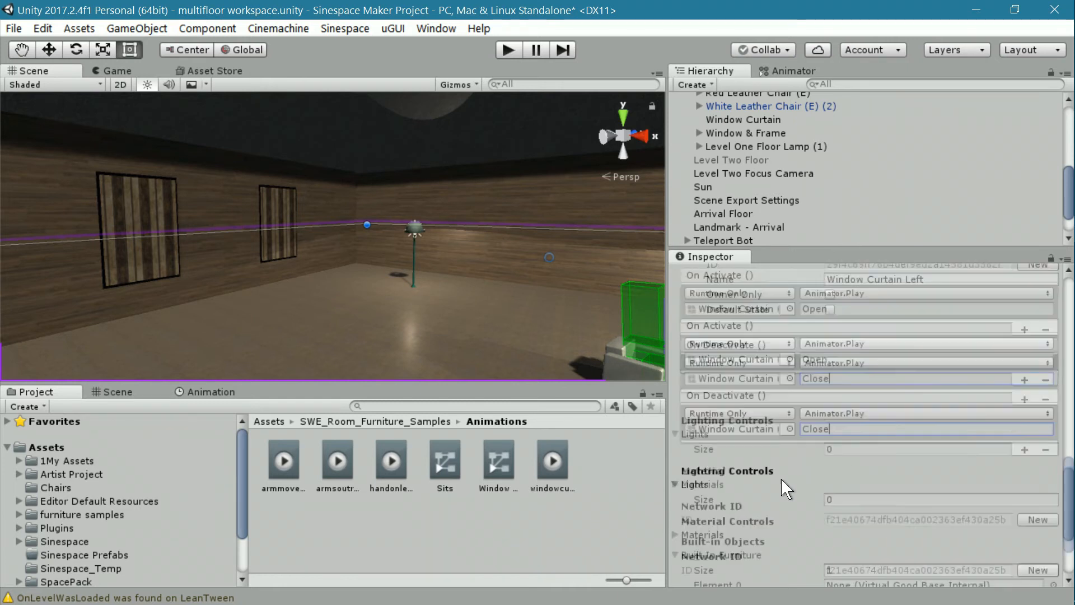
scroll(781, 478, "up", 7)
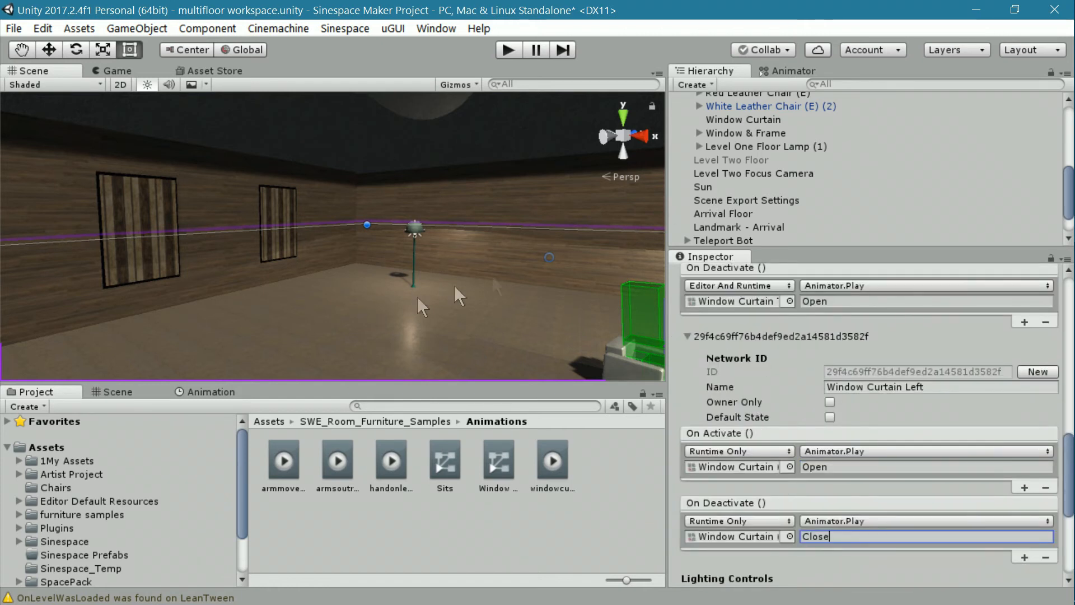
Select the Scene Export Settings object, review its basic item details, and save the scene
left_click(728, 199)
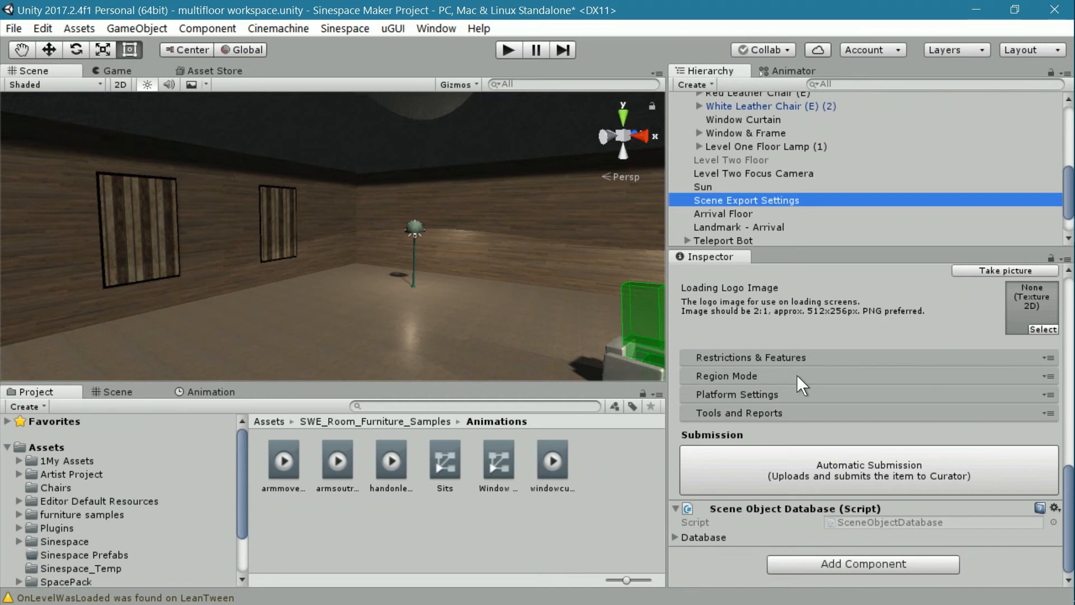
scroll(797, 375, "up", 12)
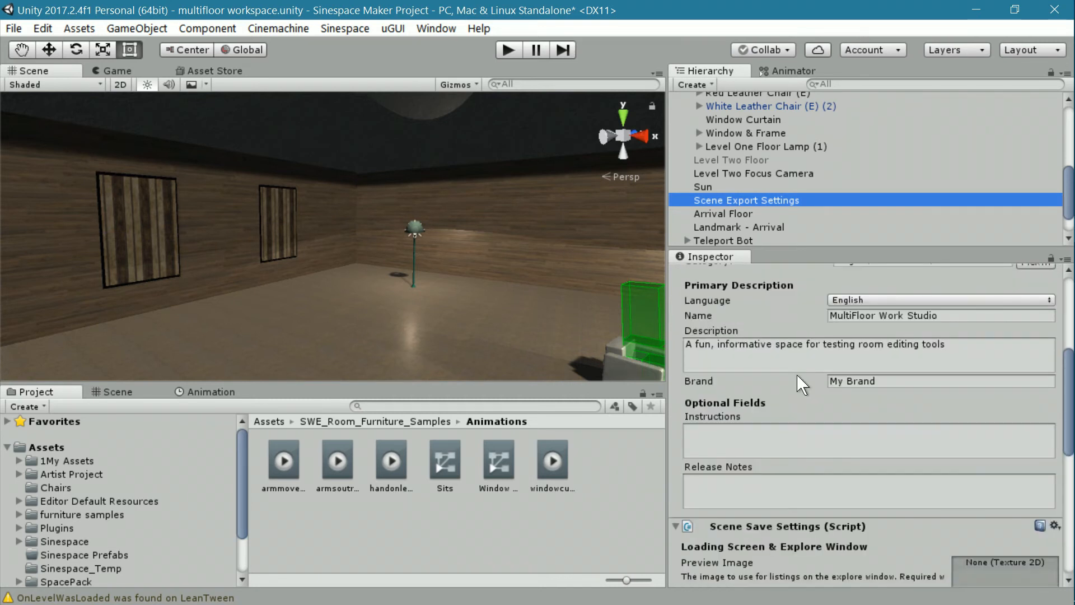
left_click(16, 28)
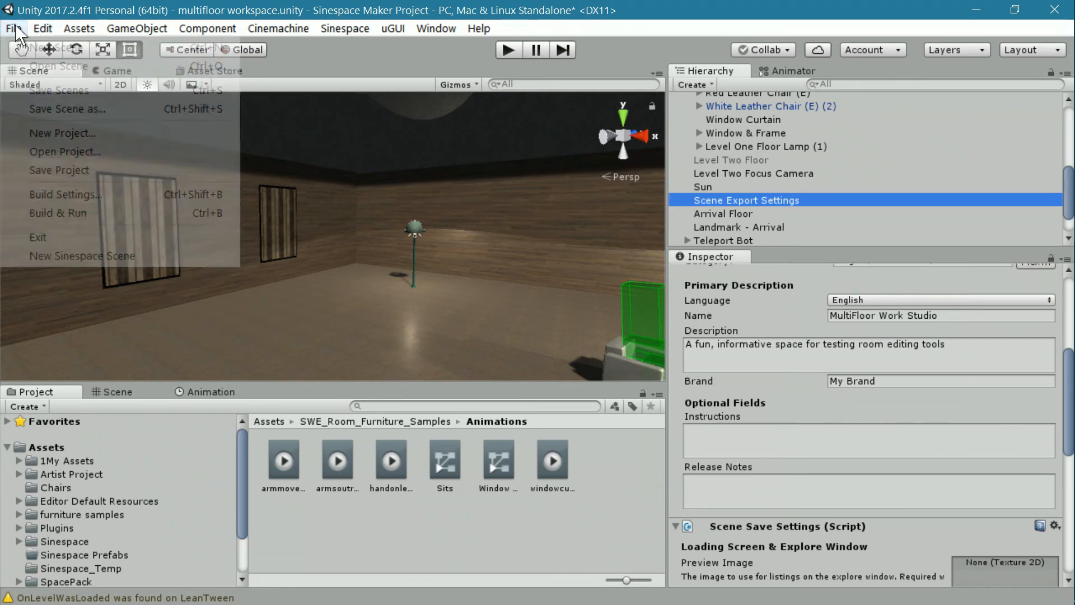
left_click(36, 89)
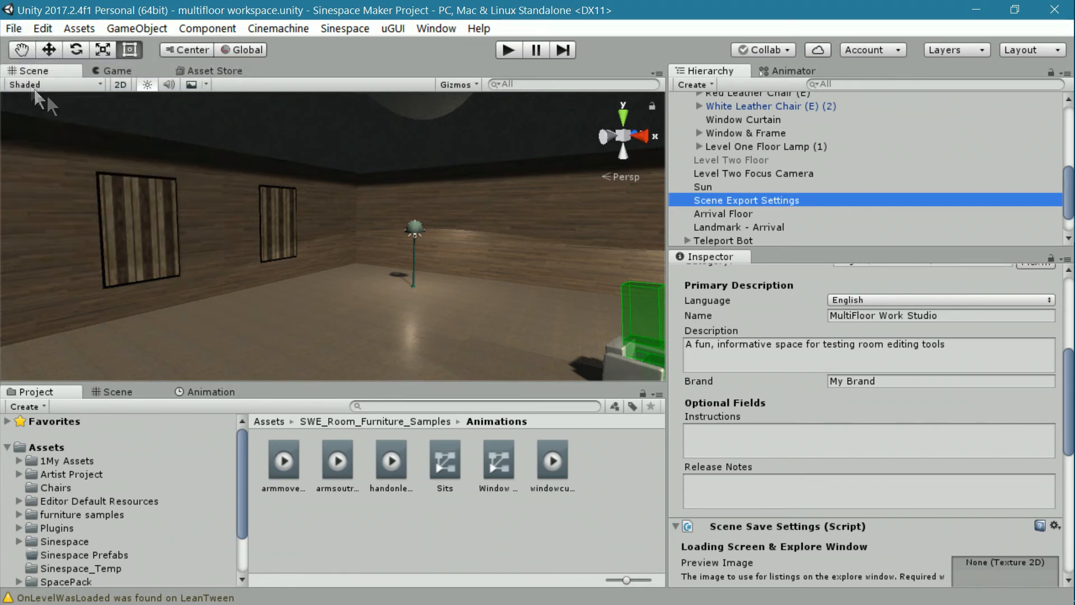
Submit the region to the Curator with Automatic Submission and agree to upload it
scroll(777, 313, "up", 3)
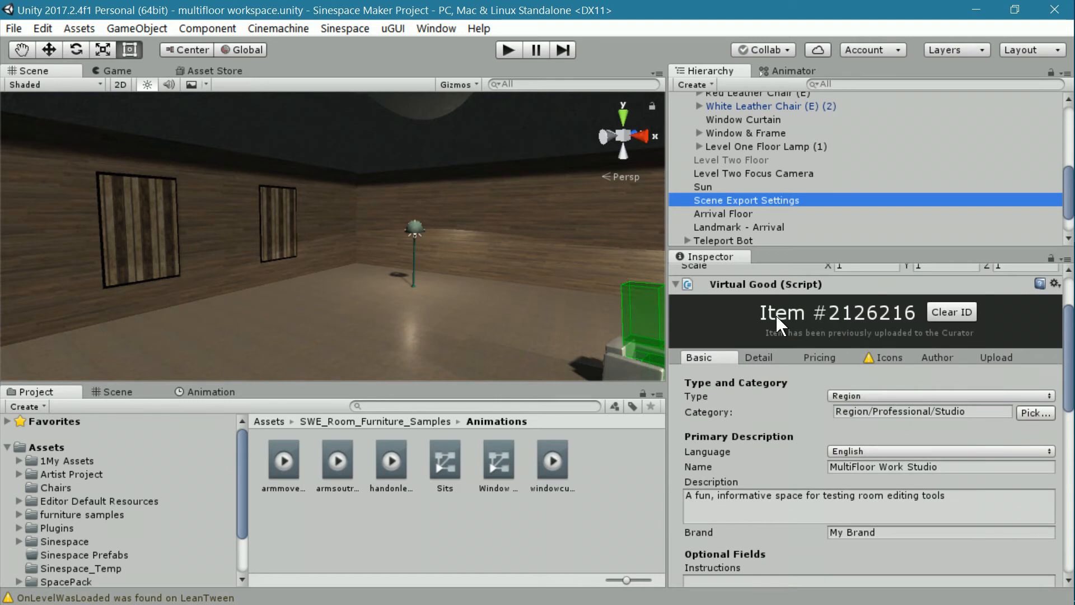
scroll(776, 316, "down", 8)
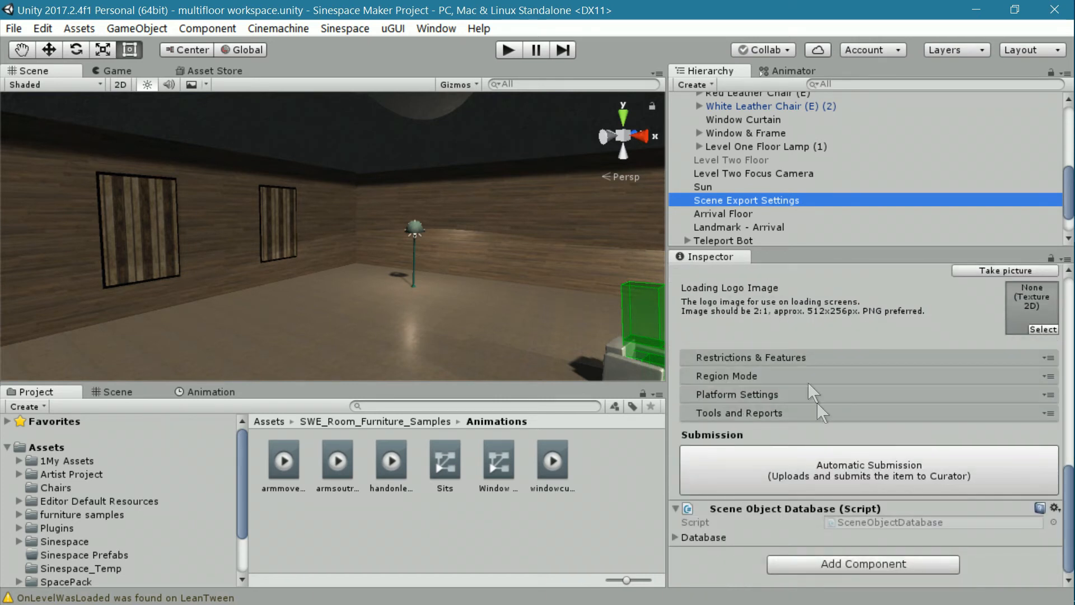
left_click(876, 473)
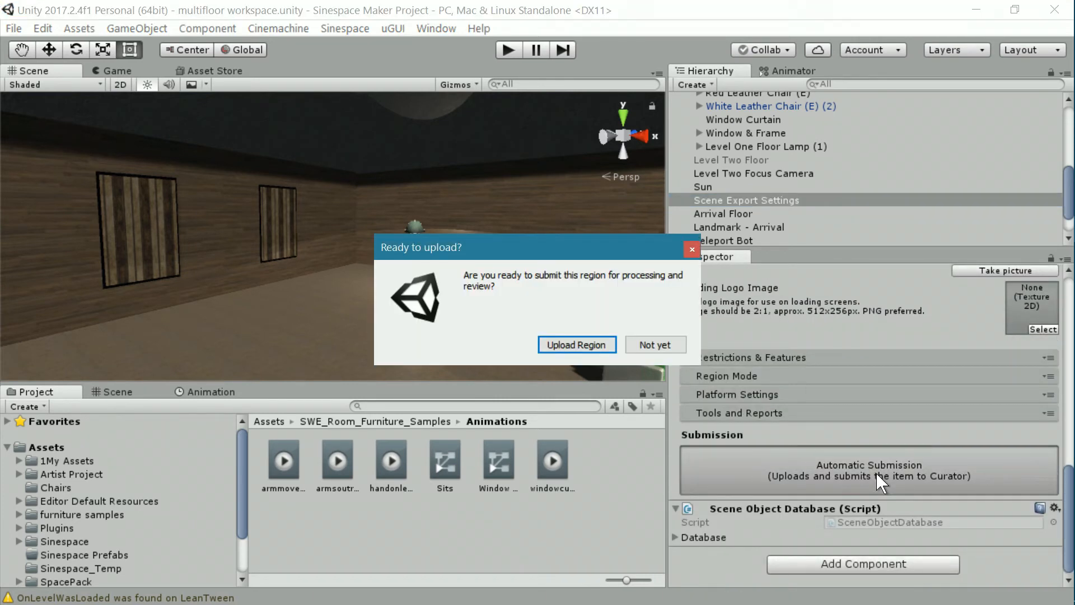
left_click(575, 344)
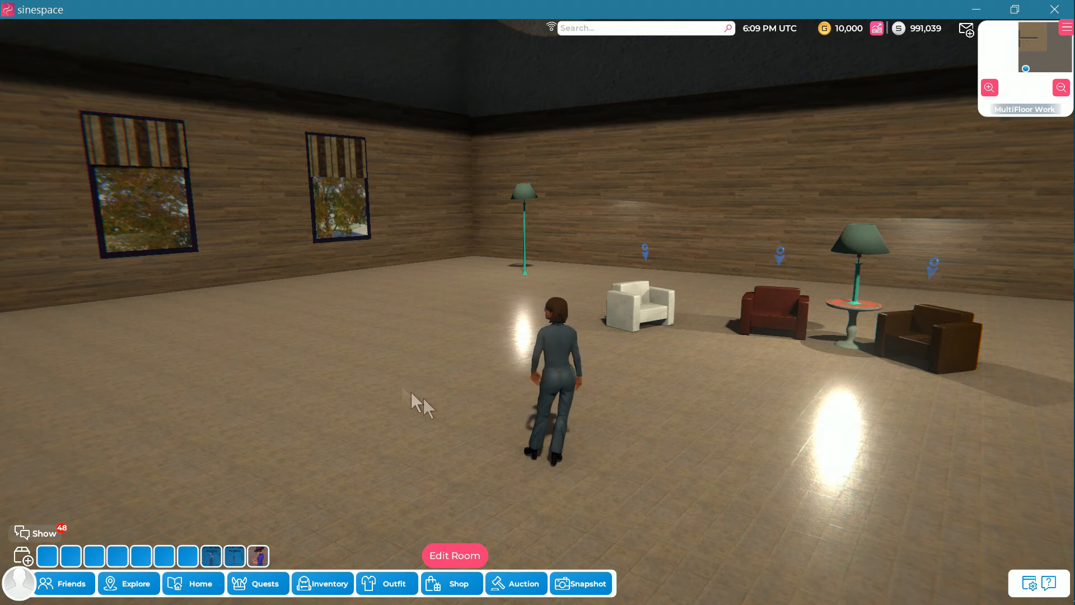
In the Sinespace client, enter room editing in the MultiFloor Work region and show the floor's custom options
right_click_drag(370, 372, 364, 374)
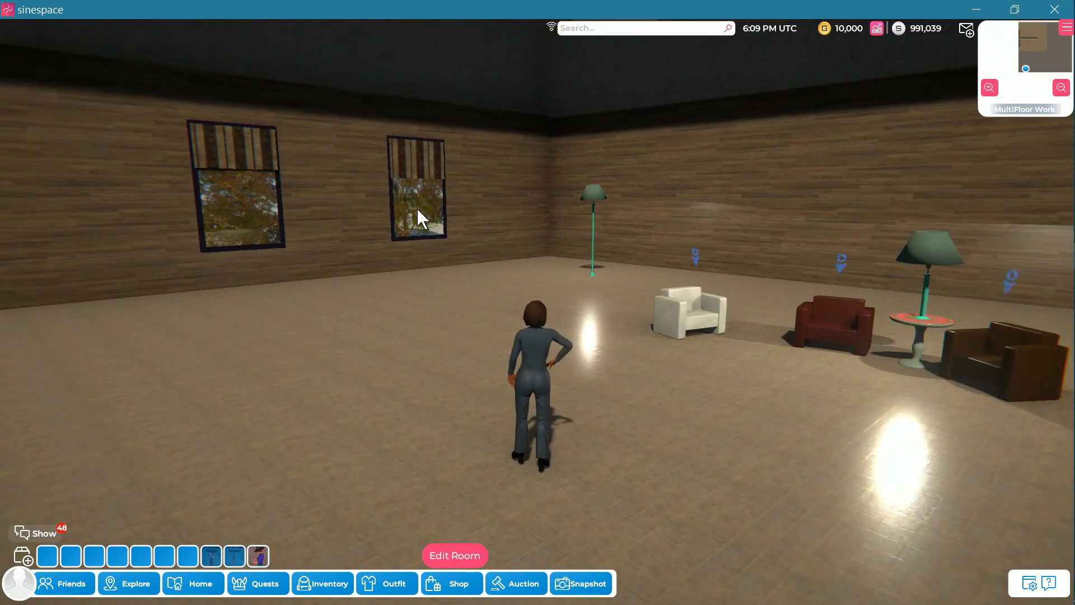
left_click(451, 552)
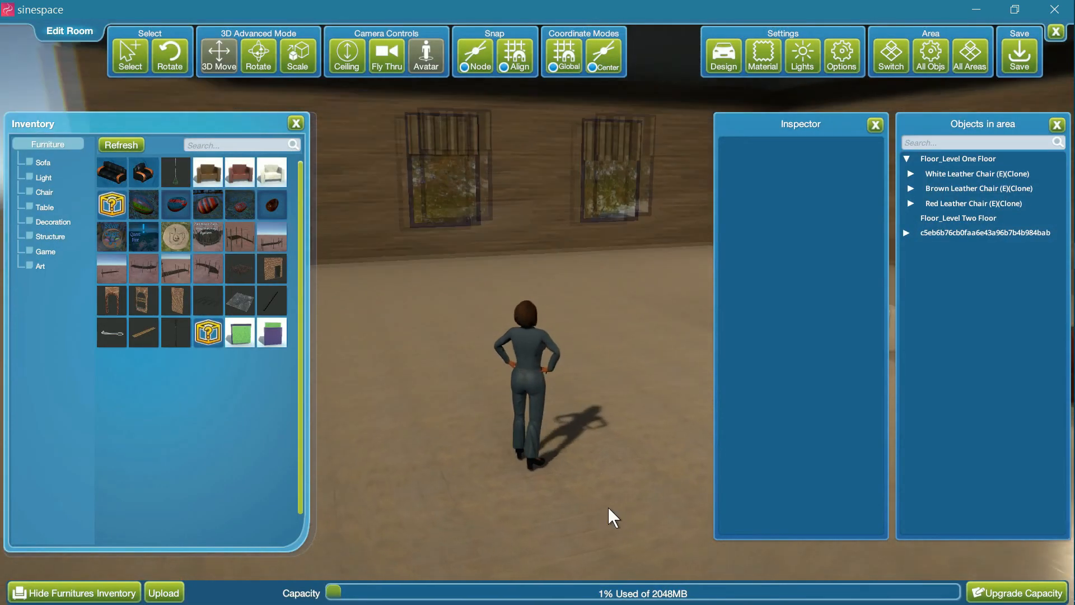
left_click(843, 54)
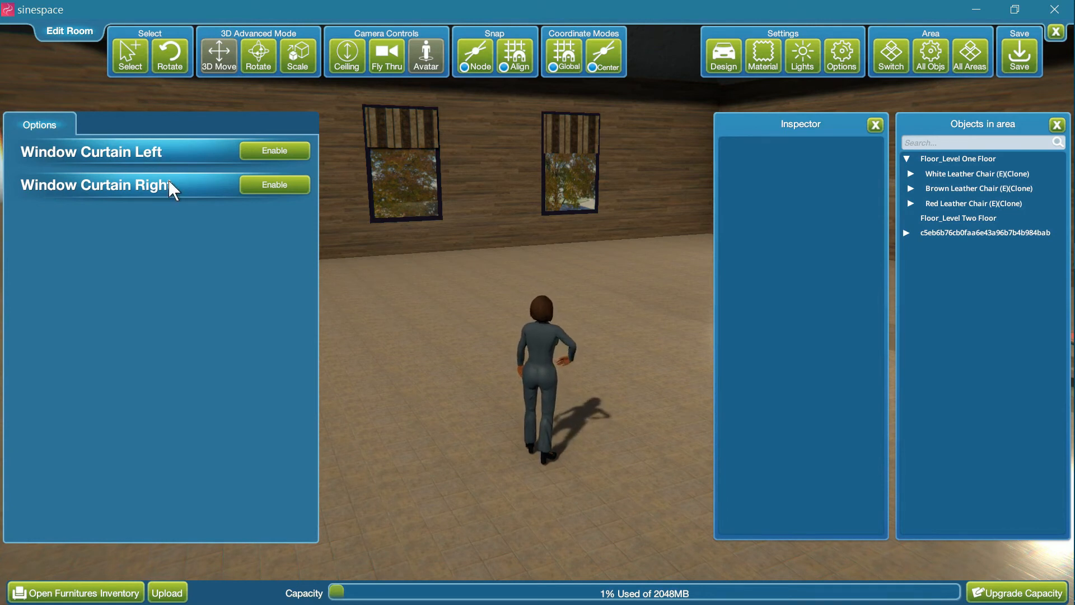
Test the curtain options by enabling and disabling Window Curtain Left, and enabling Window Curtain Right
left_click(280, 148)
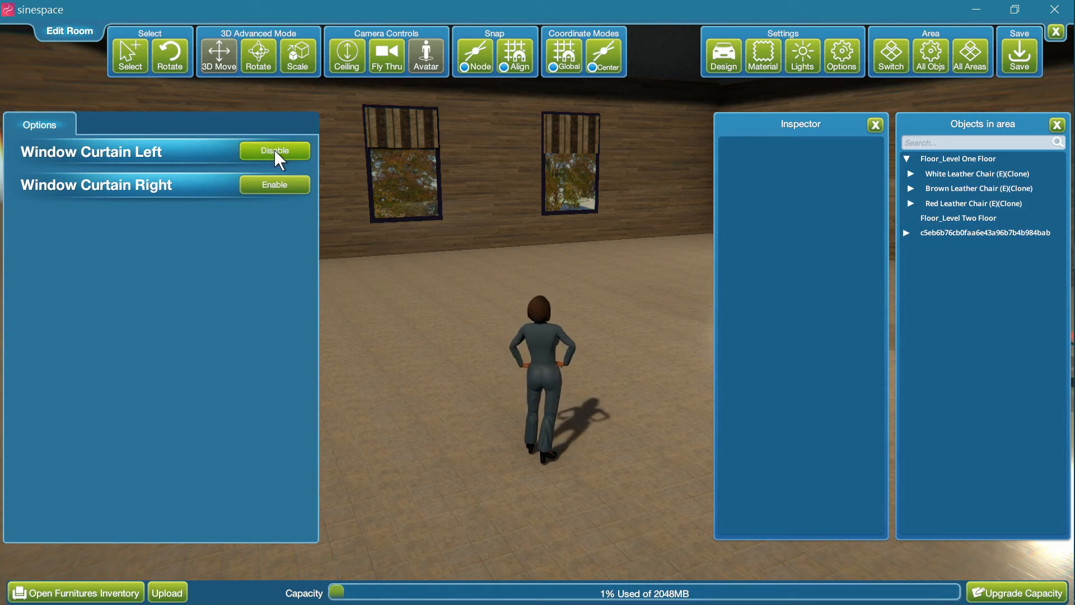
left_click(275, 151)
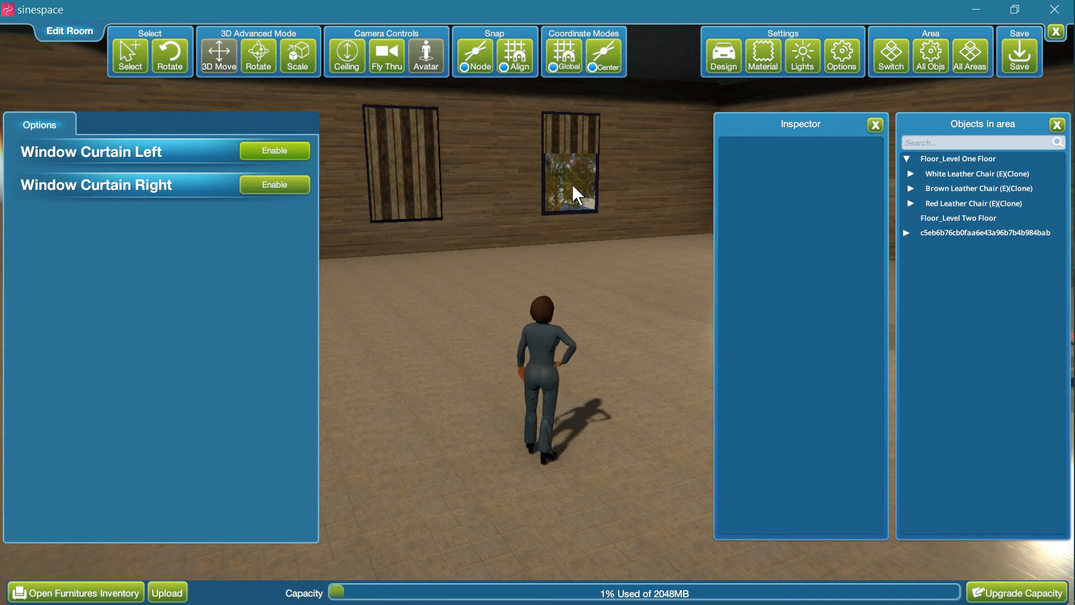
left_click(268, 187)
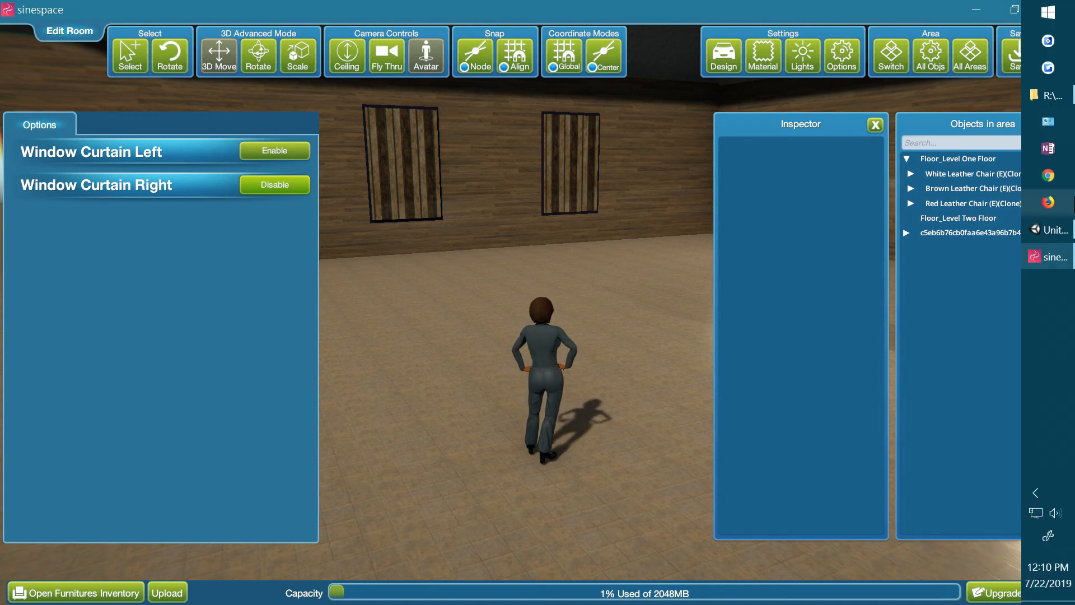
Switch to Unity and compare the Level One Floor's On Activate and On Deactivate states for both window curtain buttons
left_click(1051, 238)
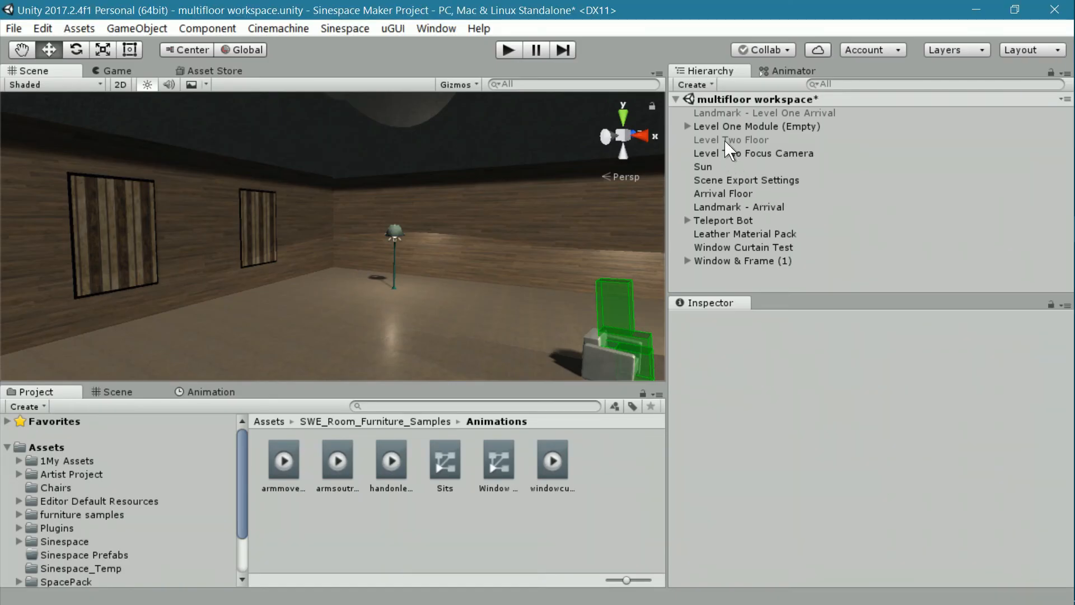
left_click(687, 126)
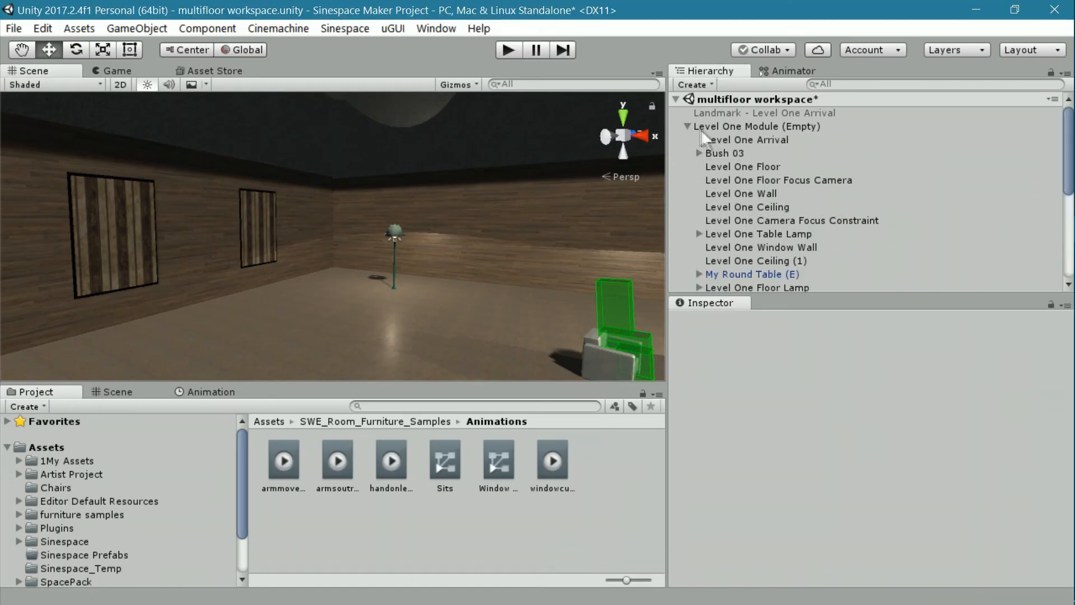
left_click(742, 166)
scroll(804, 401, "down", 10)
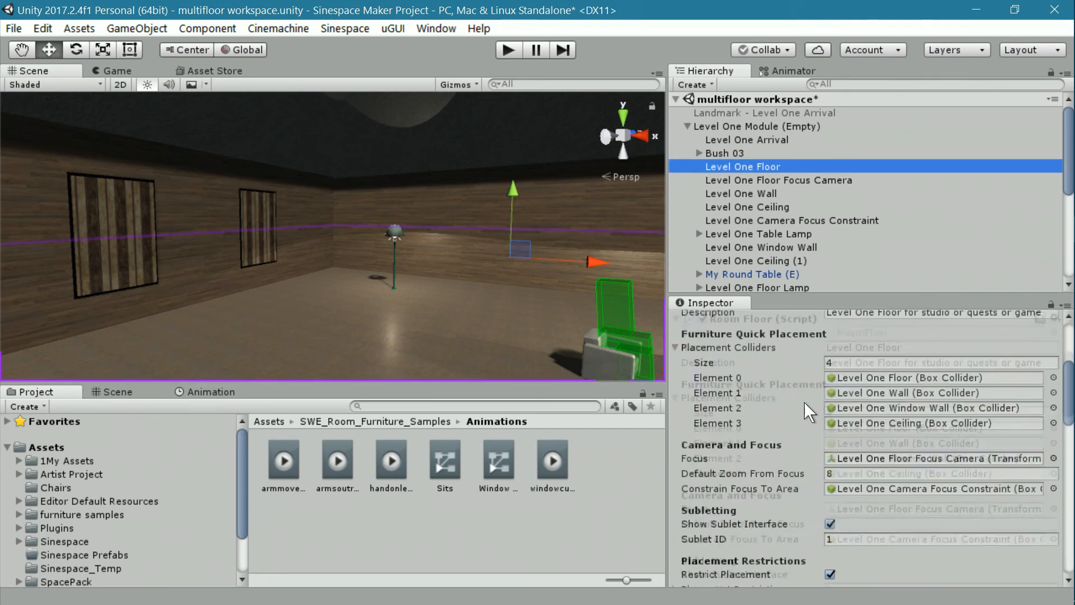
scroll(804, 402, "down", 10)
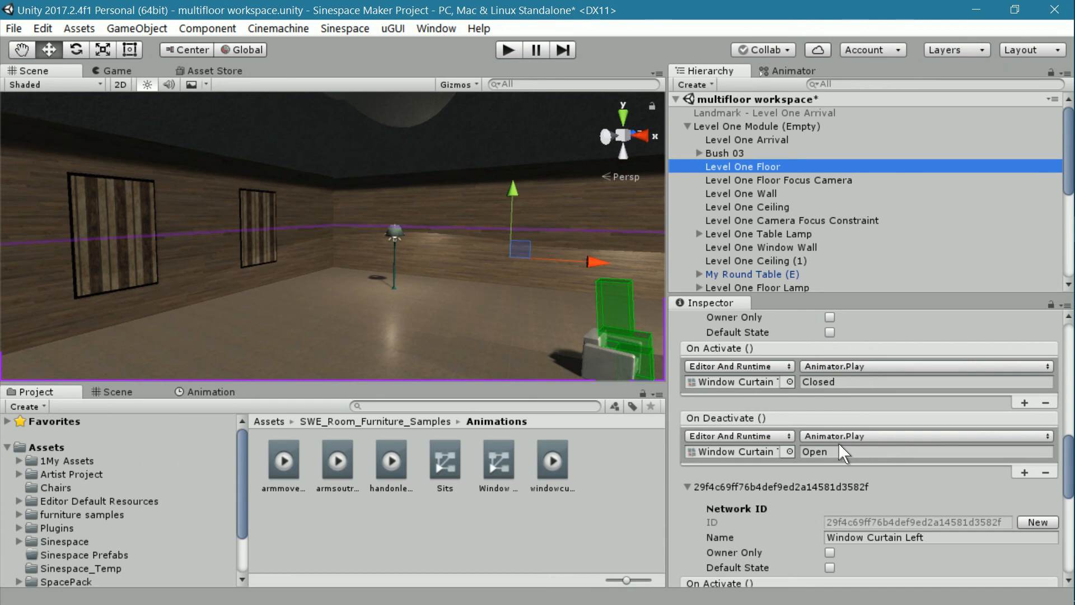
scroll(839, 442, "down", 6)
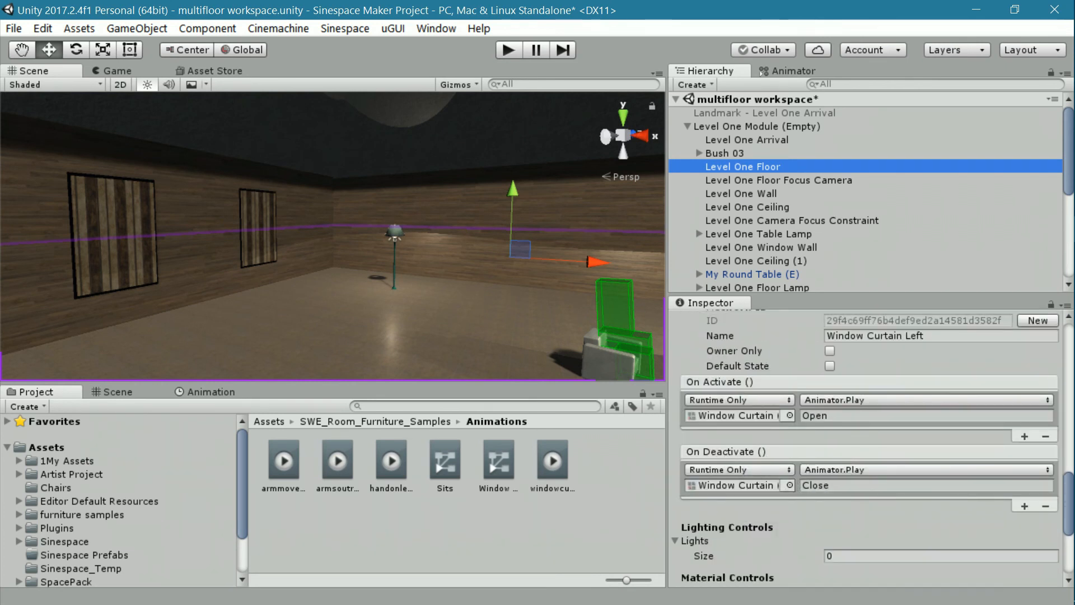
Return to Sinespace, disable Window Curtain Right and enable Window Curtain Left so both curtains are open
left_click(1045, 256)
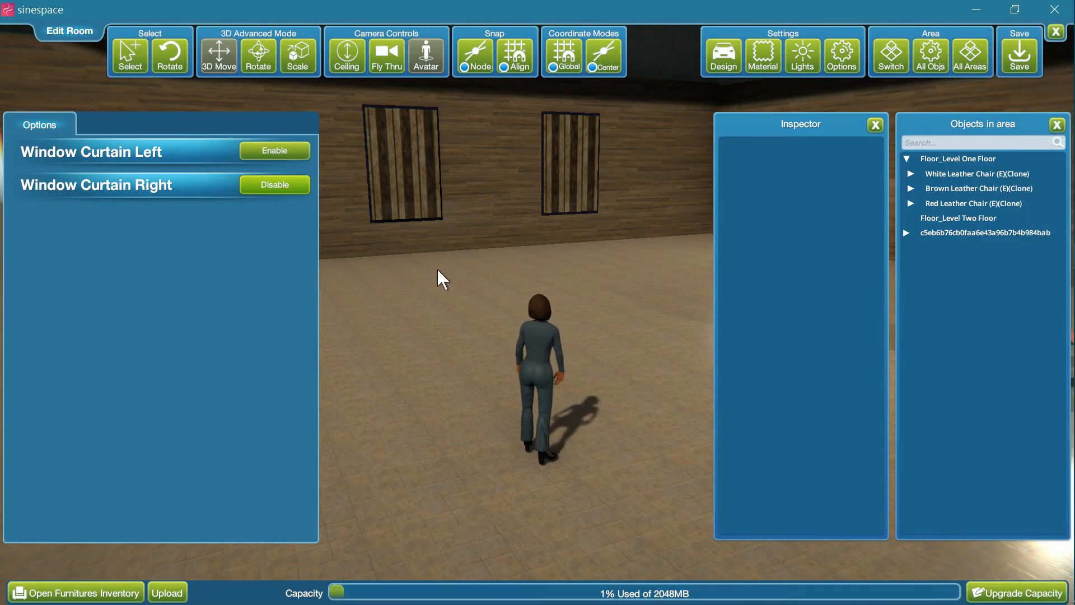
left_click(267, 183)
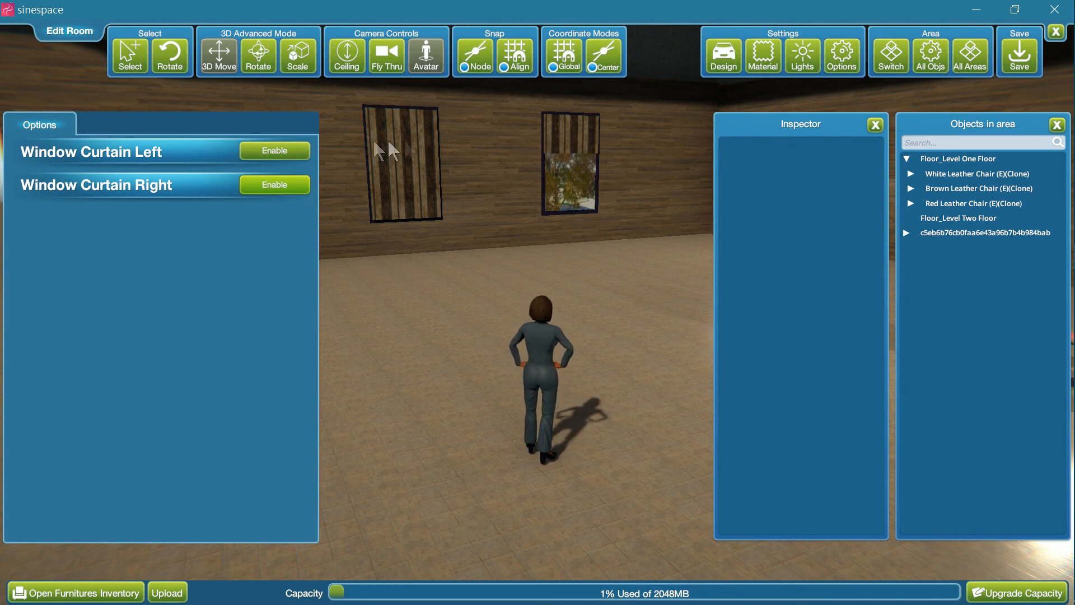
left_click(274, 149)
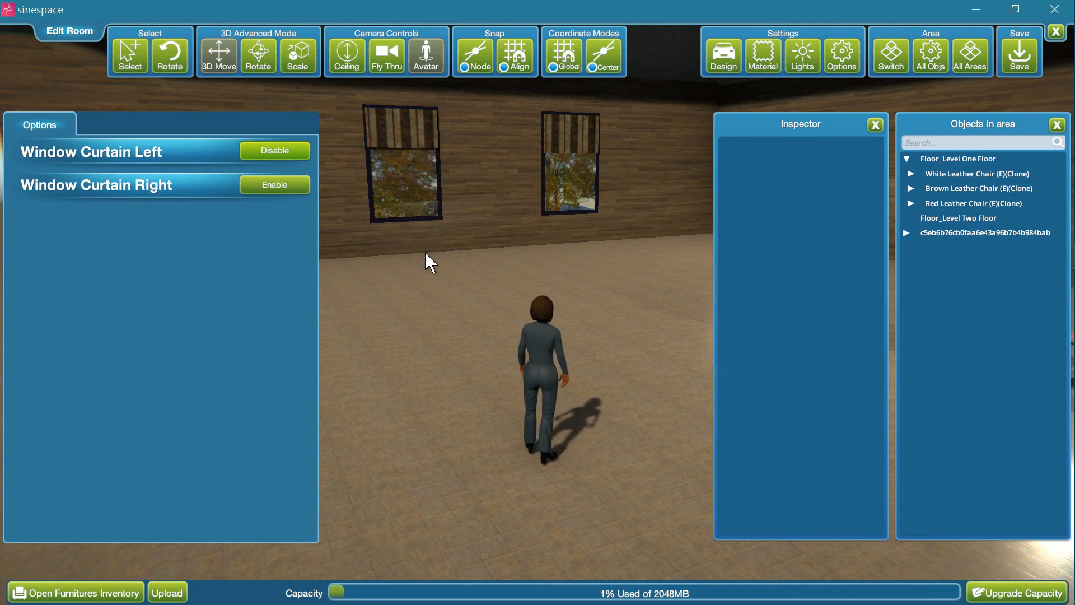
Save the floorplan, leave room editing, and look over both window curtains in the room
left_click(1015, 59)
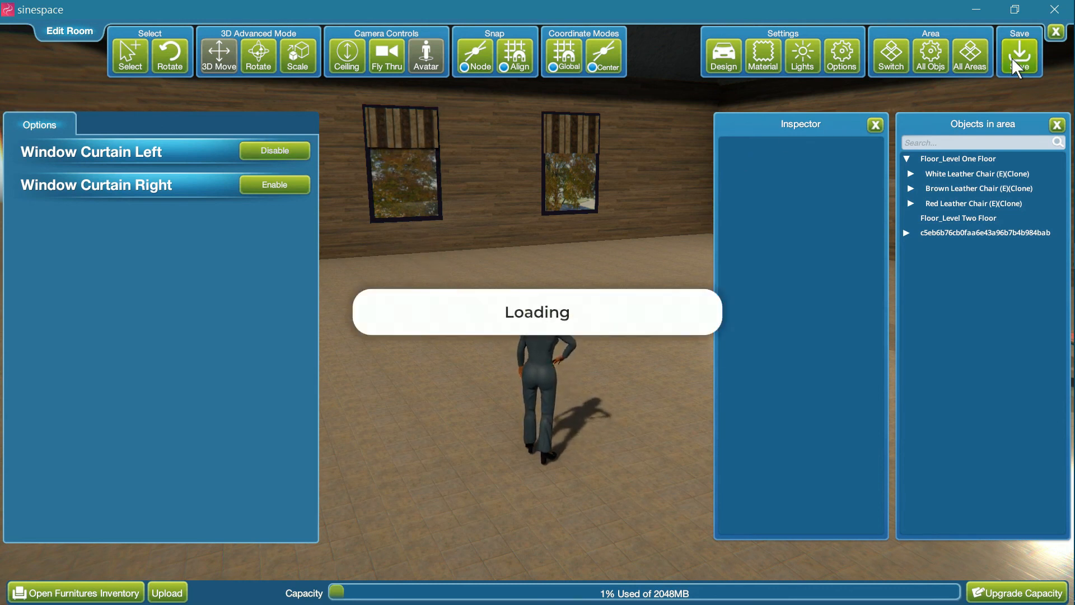
left_click(1056, 32)
right_click_drag(662, 346, 674, 349)
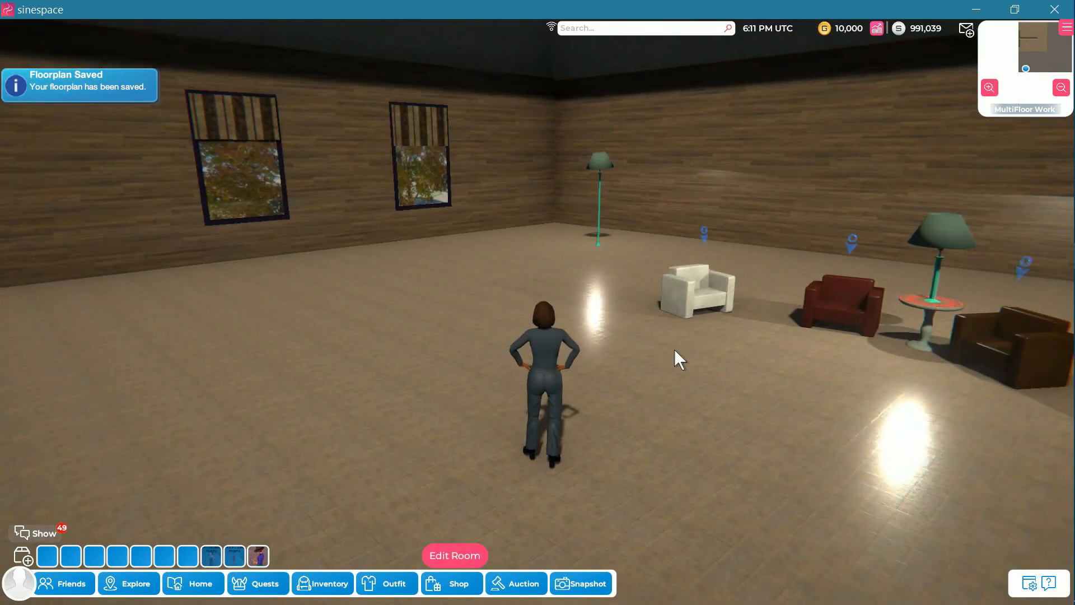
mouse_move(1074, 278)
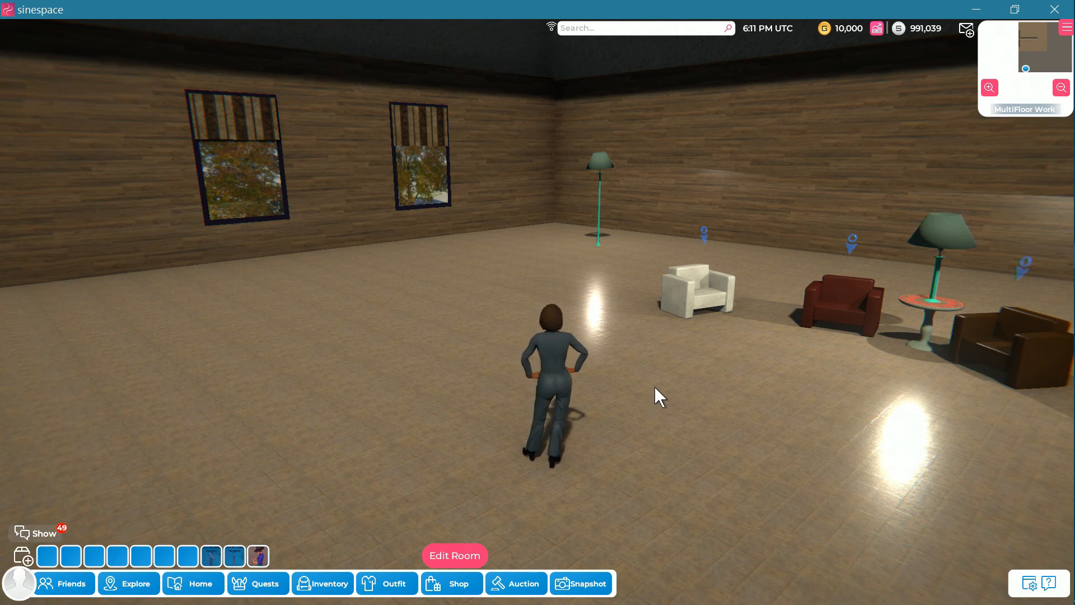
right_click_drag(649, 390, 631, 388)
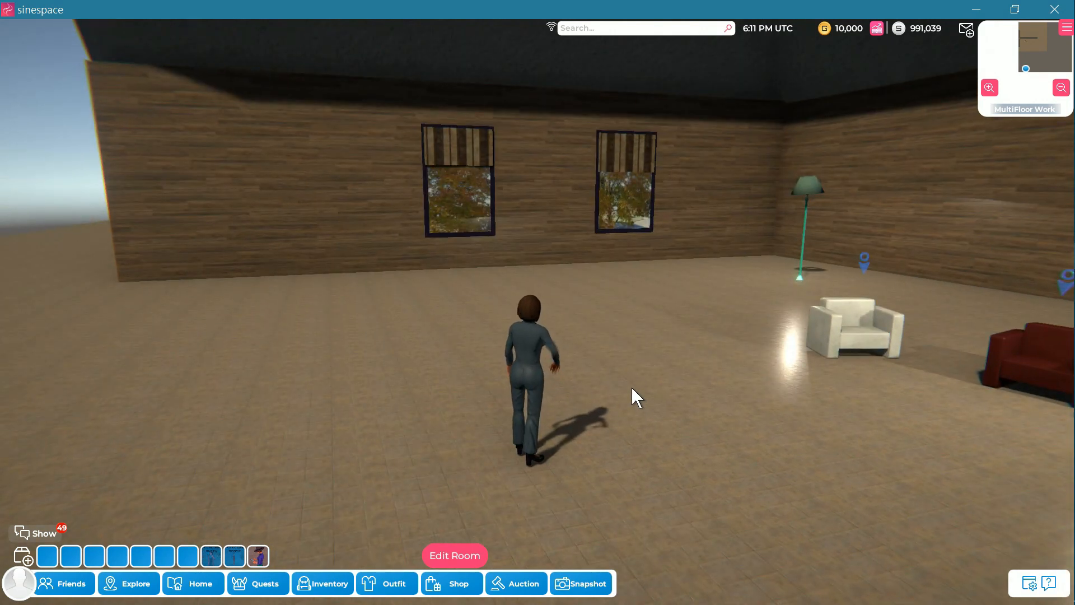